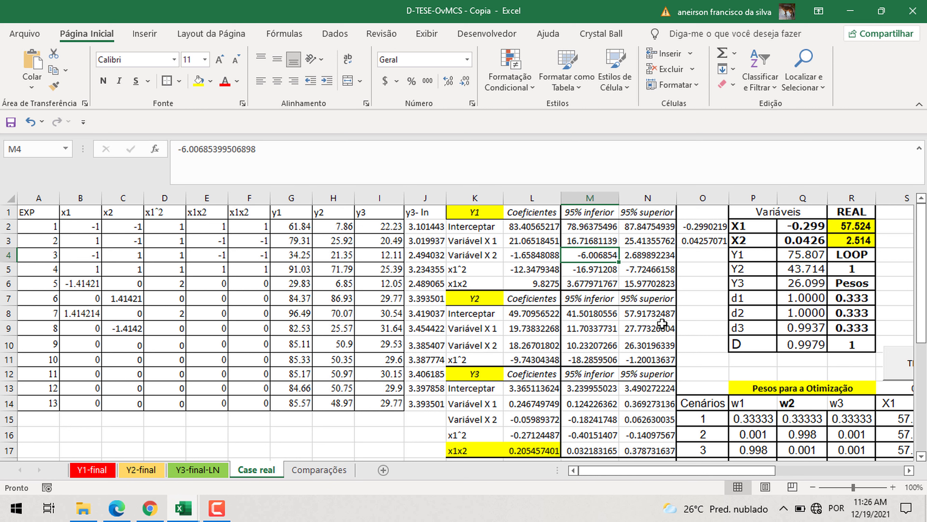
# - Bold the Coeficientes, 95% inferior and 95% superior headers of the Y1, Y2 and Y3 tables in L1:N1, L7:N7 and L12:N12
pyautogui.moveTo(525, 210); pyautogui.dragTo(525, 450)
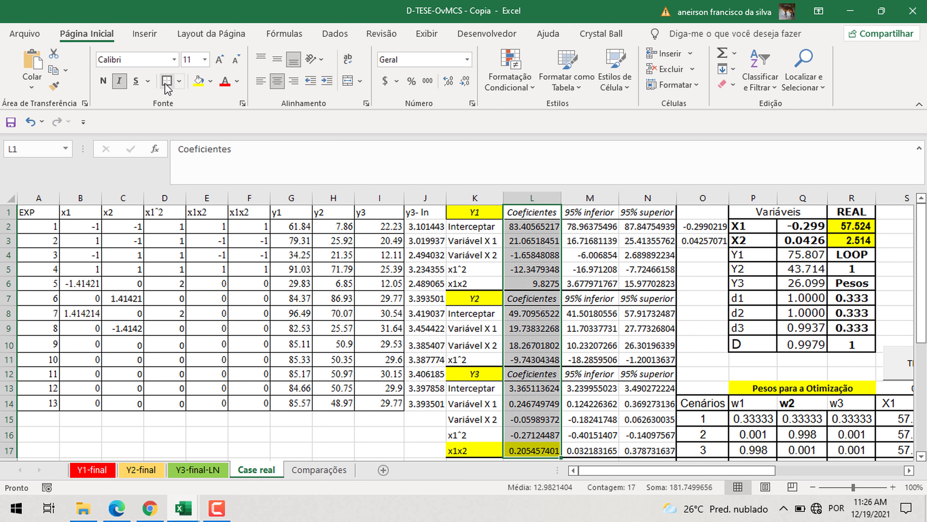
pyautogui.moveTo(545, 212); pyautogui.dragTo(638, 211)
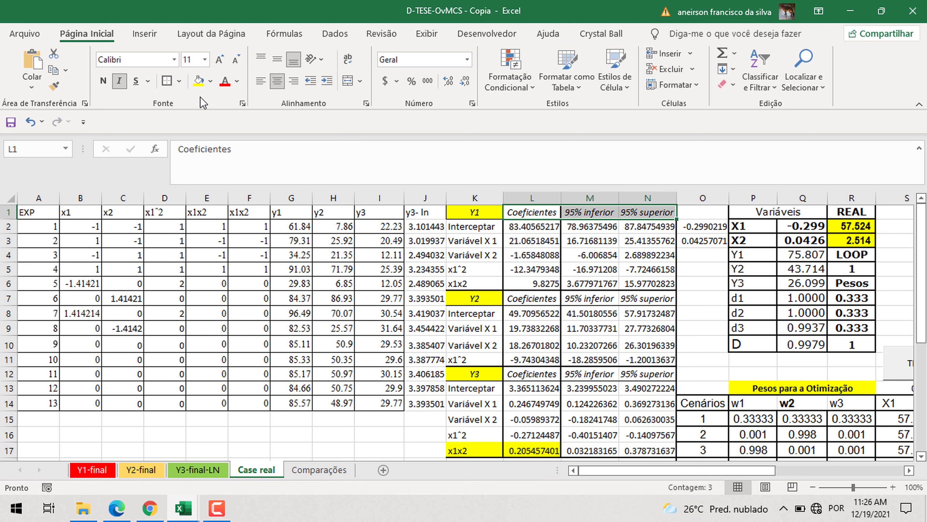
pyautogui.click(103, 80)
pyautogui.moveTo(534, 302); pyautogui.dragTo(635, 302)
pyautogui.click(103, 81)
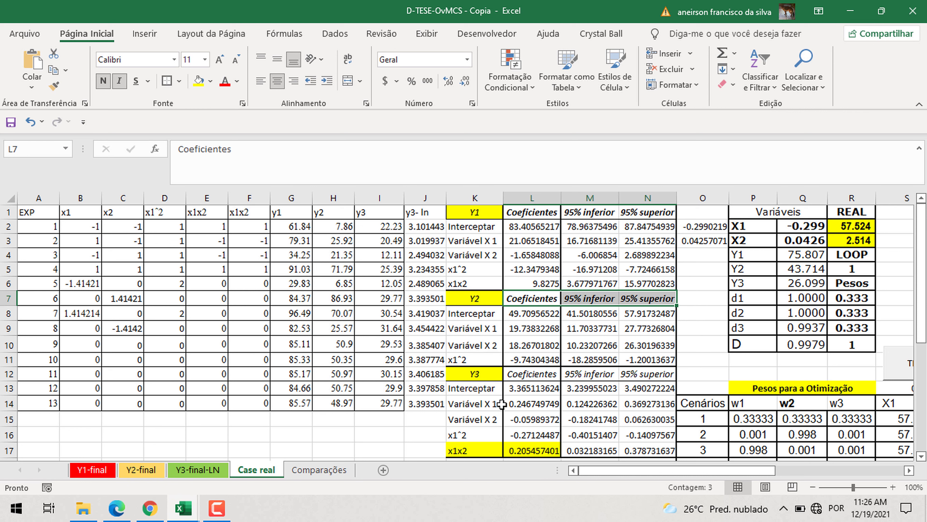
pyautogui.click(532, 374)
pyautogui.moveTo(621, 380); pyautogui.dragTo(650, 376)
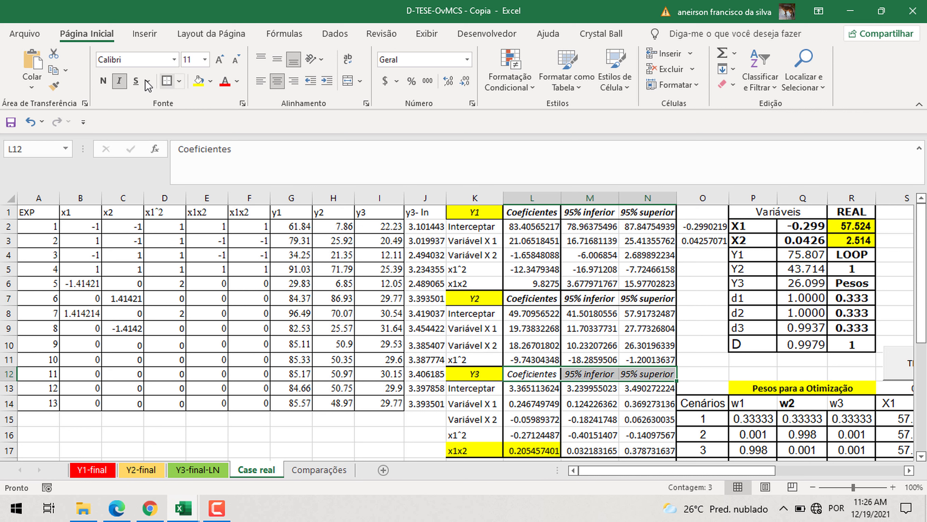
pyautogui.click(103, 81)
pyautogui.click(232, 315)
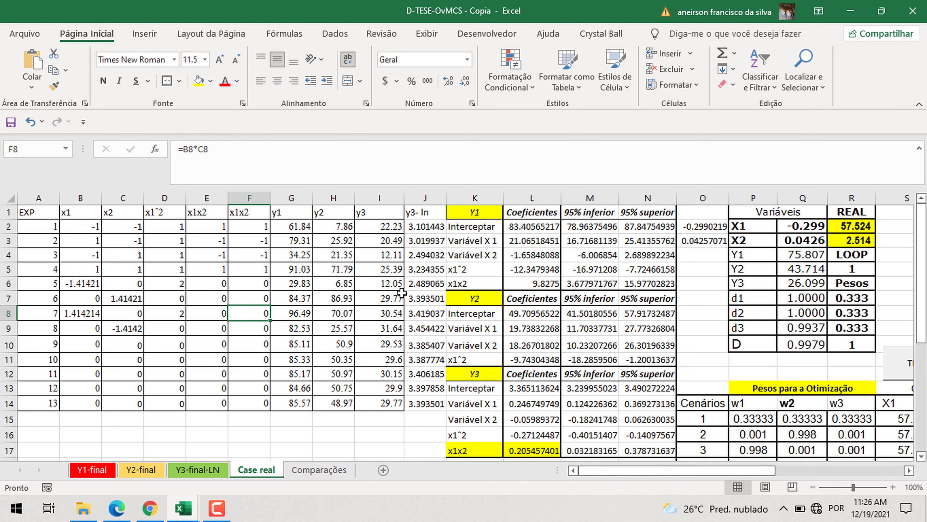
# - Switch to Chrome, highlight the title of the YouTube video on regression analysis in Ms-Excel, and return to the Excel workbook
pyautogui.click(149, 508)
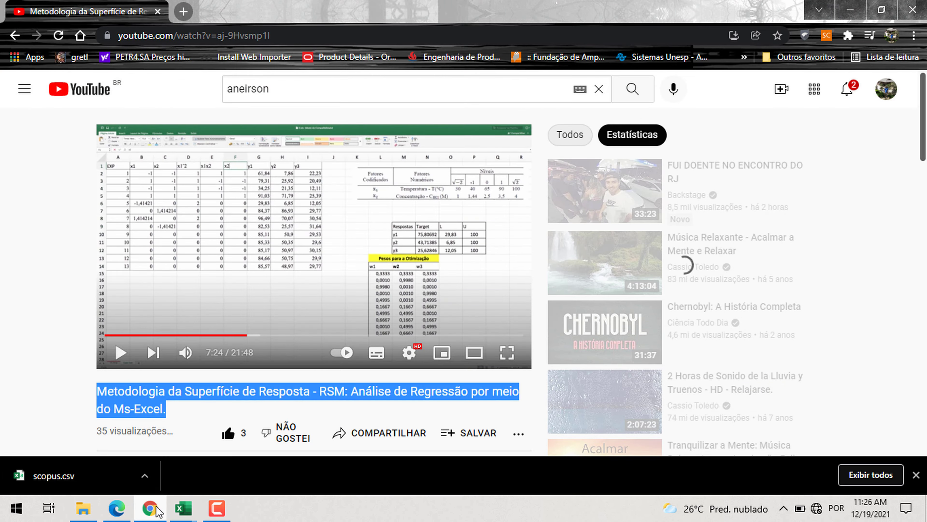
pyautogui.click(182, 414)
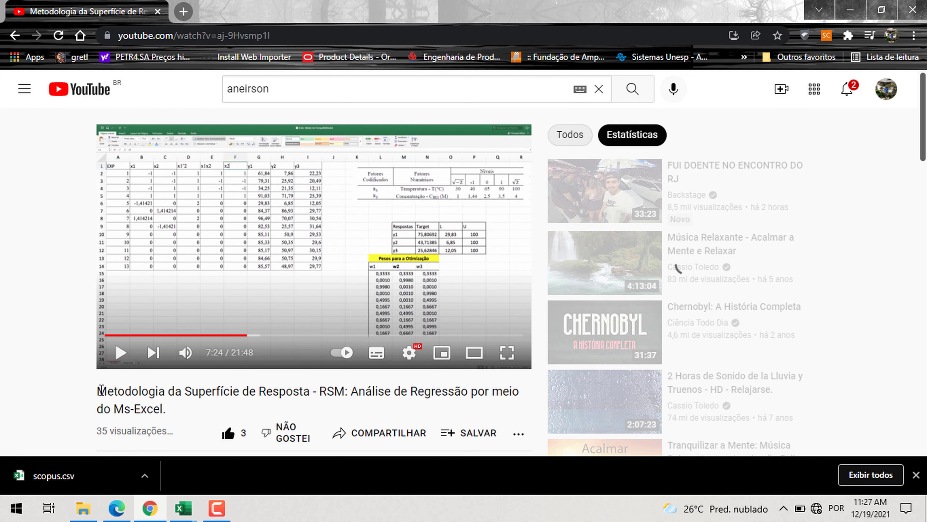
pyautogui.moveTo(98, 396); pyautogui.dragTo(161, 408)
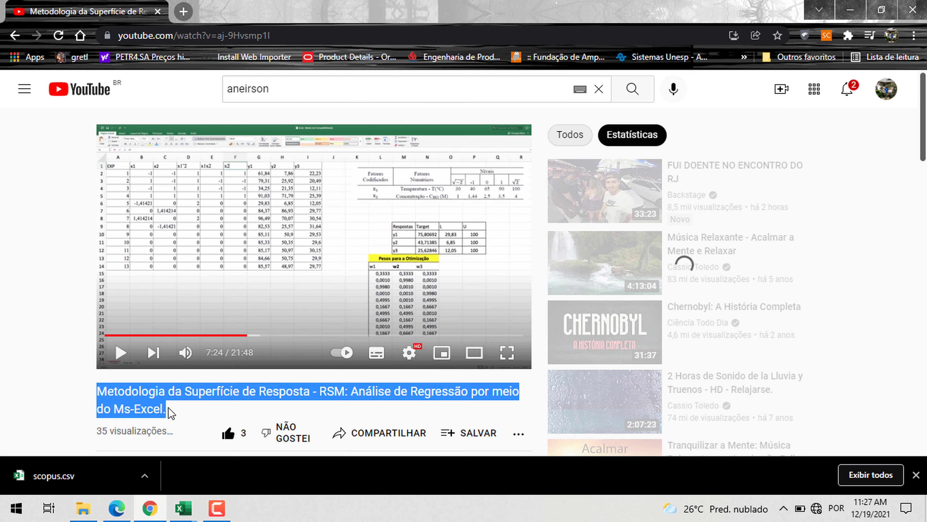
pyautogui.click(170, 409)
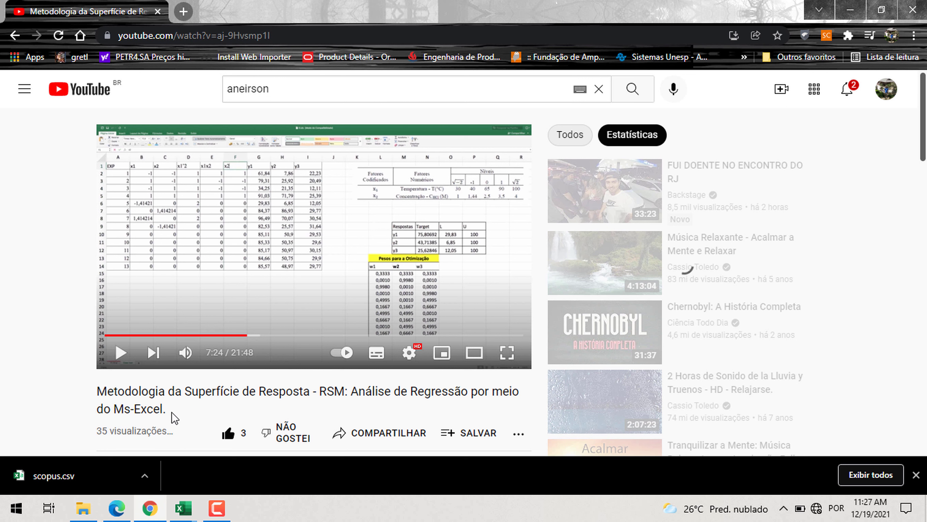
pyautogui.moveTo(170, 410); pyautogui.dragTo(95, 389)
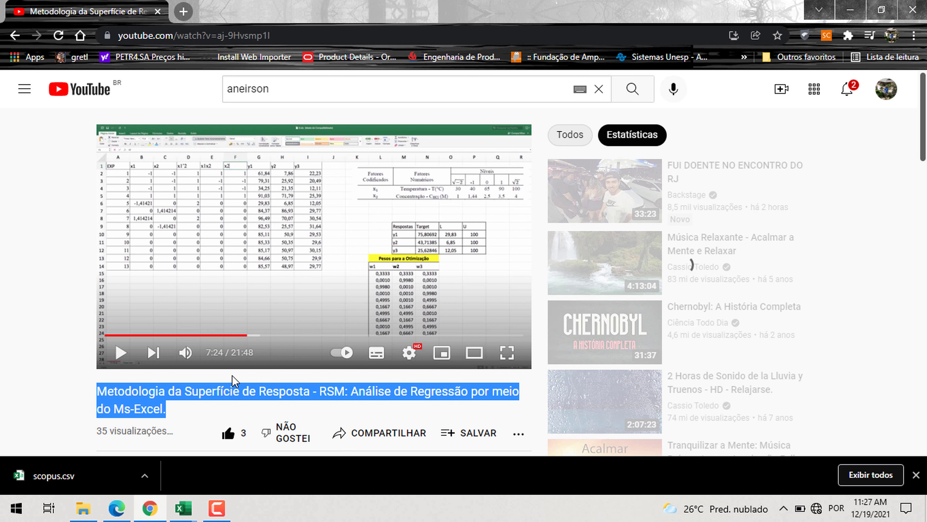
pyautogui.click(184, 509)
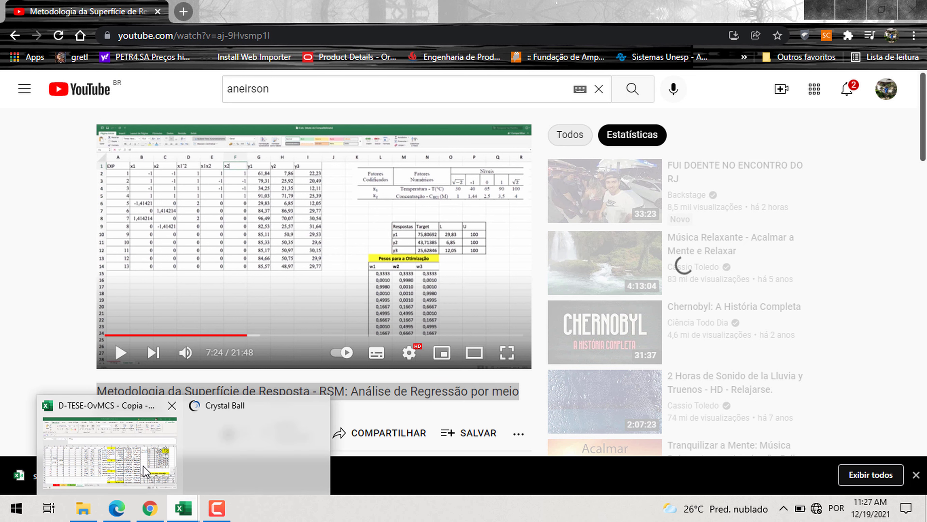
pyautogui.click(91, 446)
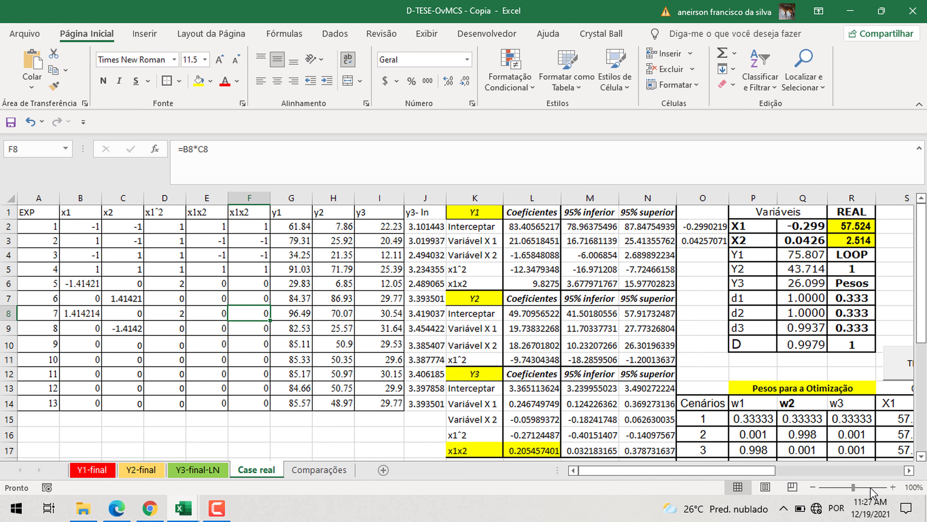
# - Examine the coefficients and 95% limits on the Case real sheet and revisit the regression video in Chrome
pyautogui.click(813, 488)
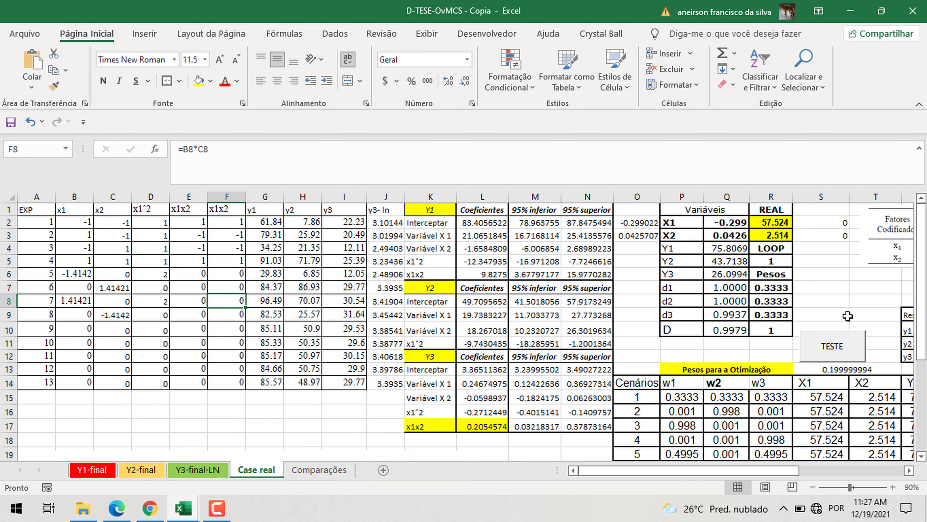
pyautogui.click(535, 333)
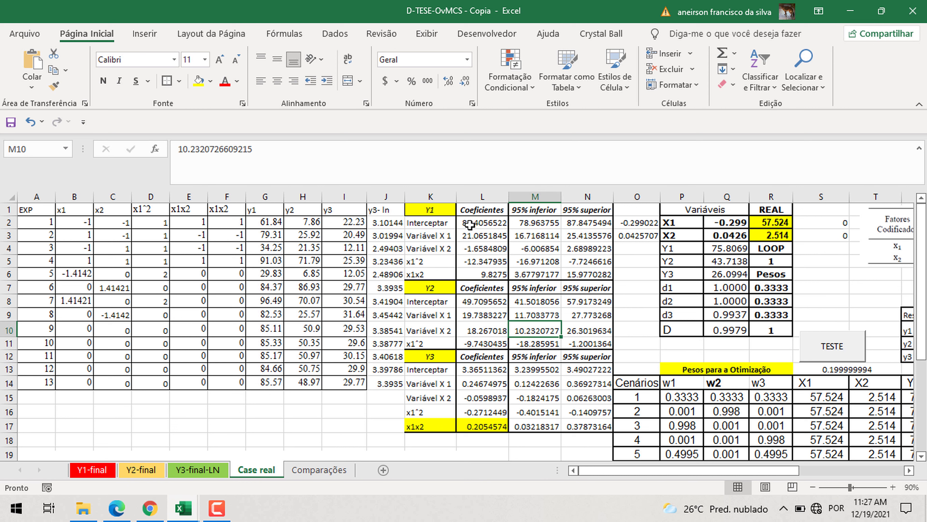
pyautogui.moveTo(470, 224); pyautogui.dragTo(493, 347)
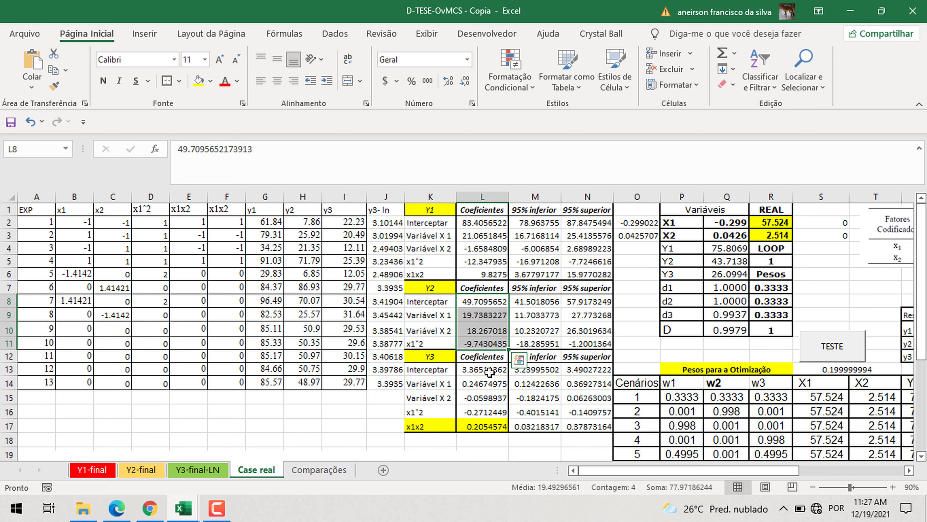
pyautogui.click(581, 284)
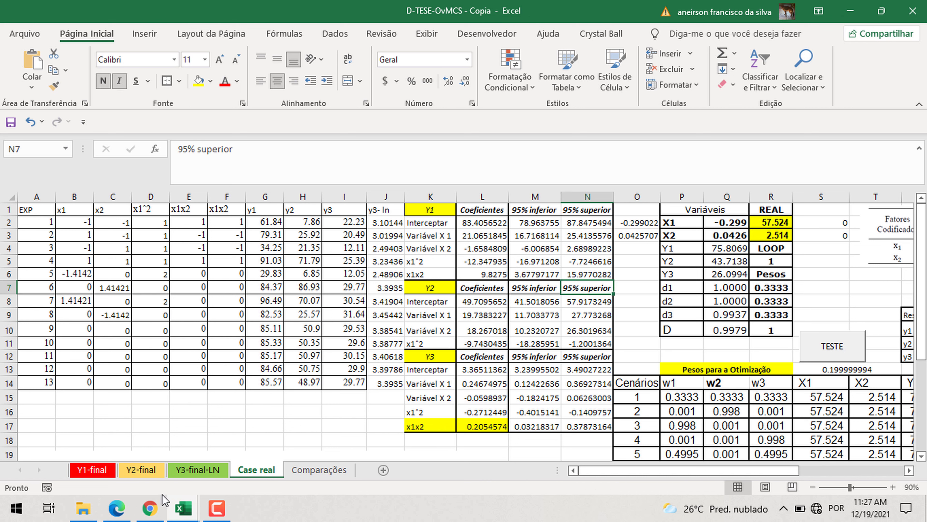
pyautogui.click(152, 507)
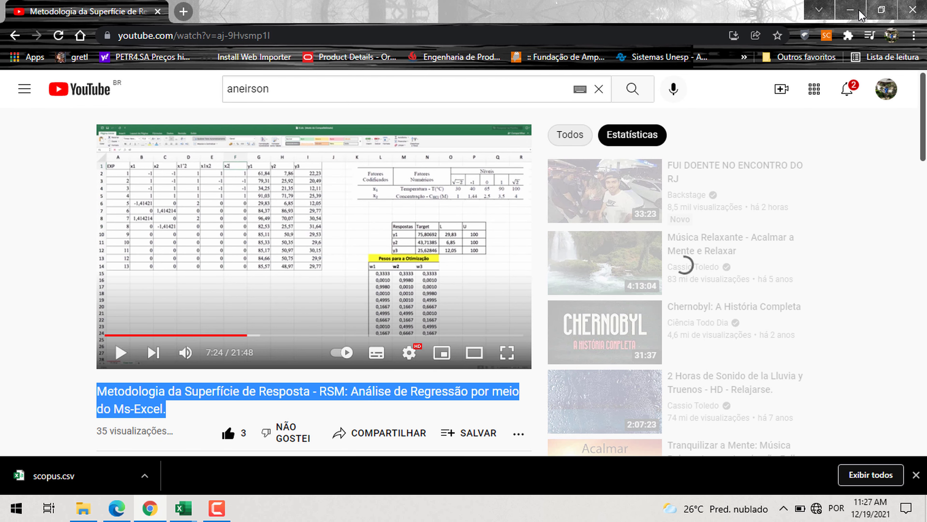
pyautogui.moveTo(184, 508)
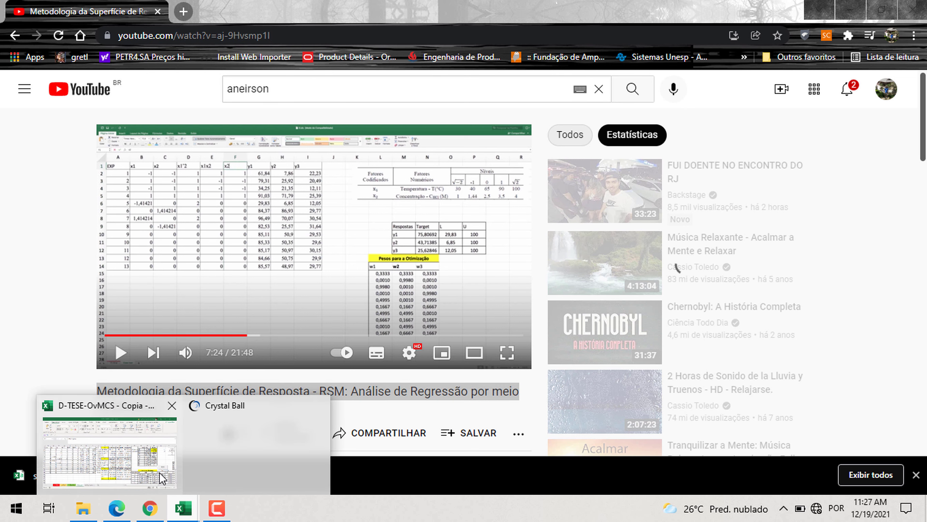
pyautogui.click(148, 471)
# - Start defining Crystal Ball assumptions for the Y1 coefficients in L2:L6 with a uniform distribution
pyautogui.moveTo(483, 223); pyautogui.dragTo(480, 344)
pyautogui.moveTo(477, 227); pyautogui.dragTo(483, 274)
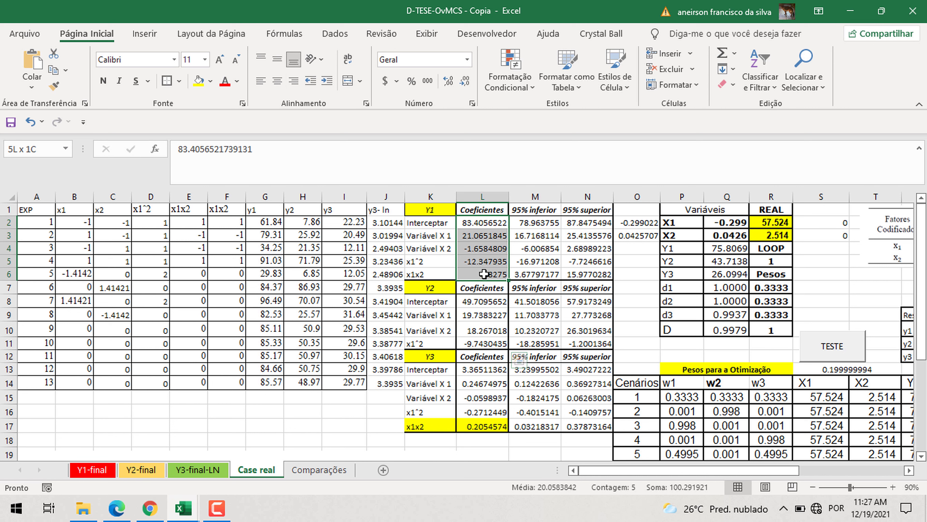
pyautogui.click(602, 35)
pyautogui.click(33, 64)
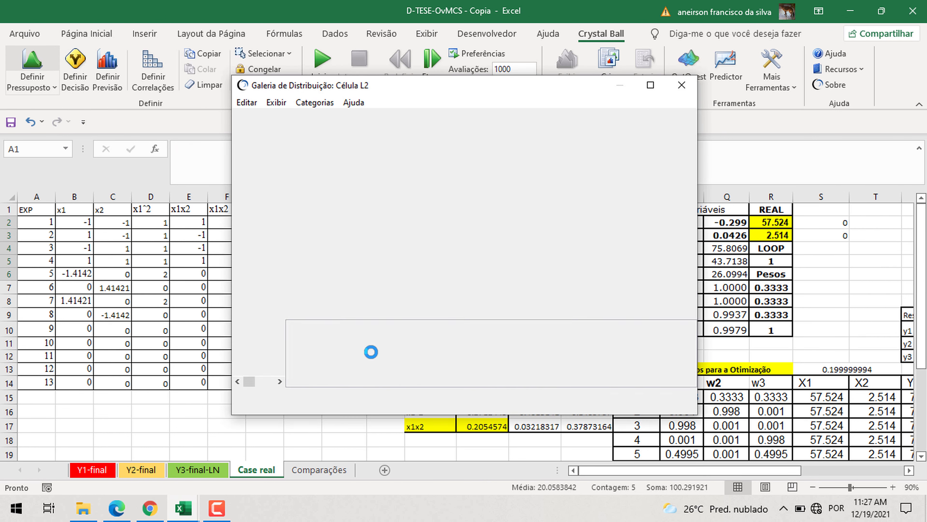
pyautogui.doubleClick(518, 128)
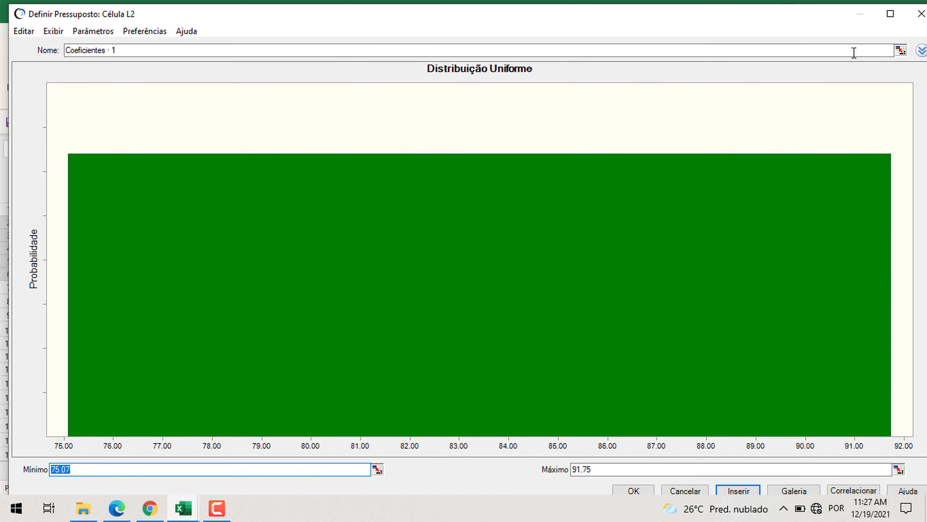
# - Shrink and reposition the assumption window so that it leaves the coefficient table uncovered
pyautogui.doubleClick(715, 17)
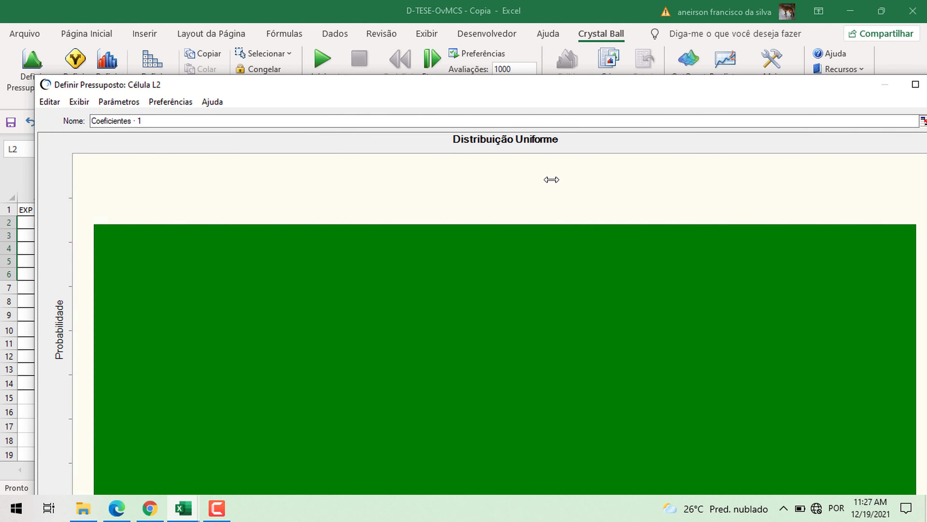
pyautogui.moveTo(36, 168); pyautogui.dragTo(573, 167)
pyautogui.moveTo(789, 84); pyautogui.dragTo(190, 2)
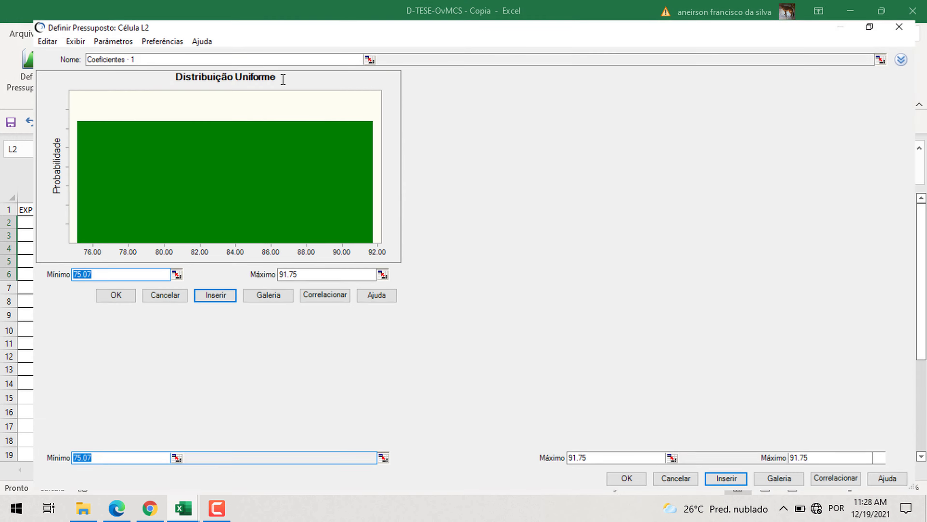
pyautogui.click(879, 7)
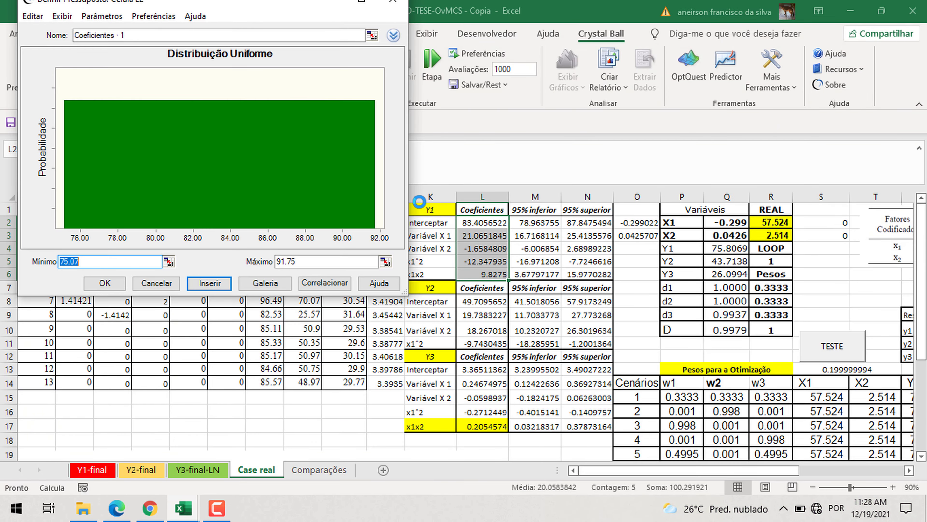
pyautogui.moveTo(341, 288); pyautogui.dragTo(342, 240)
pyautogui.moveTo(410, 187); pyautogui.dragTo(426, 187)
# - Reference the uniform distribution's minimum to =M2 and maximum to =N2, and accept the assumption for cell L2
pyautogui.click(175, 208)
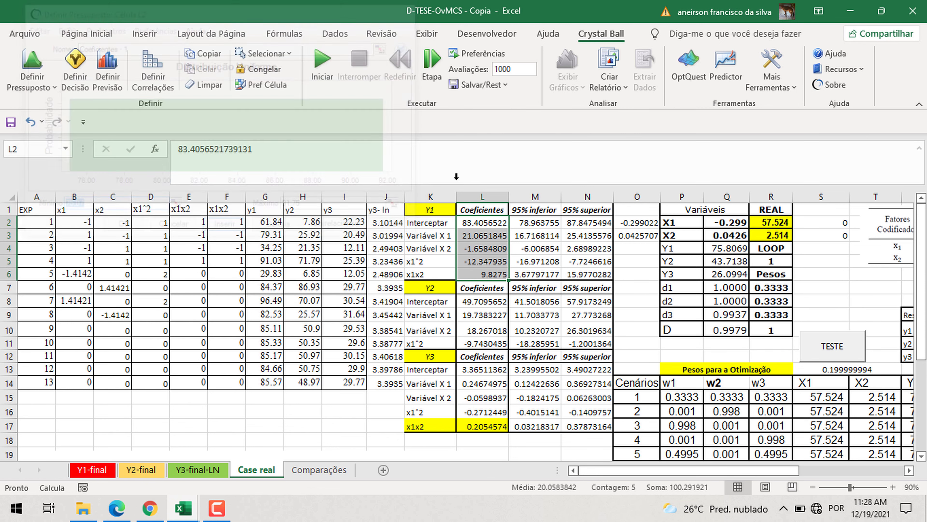
pyautogui.moveTo(509, 198); pyautogui.dragTo(369, 96)
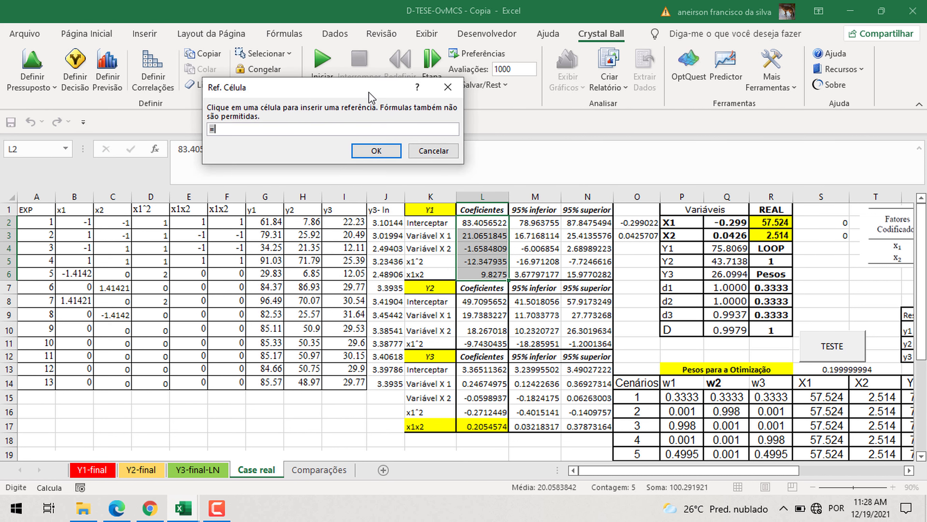
pyautogui.click(530, 224)
pyautogui.click(377, 151)
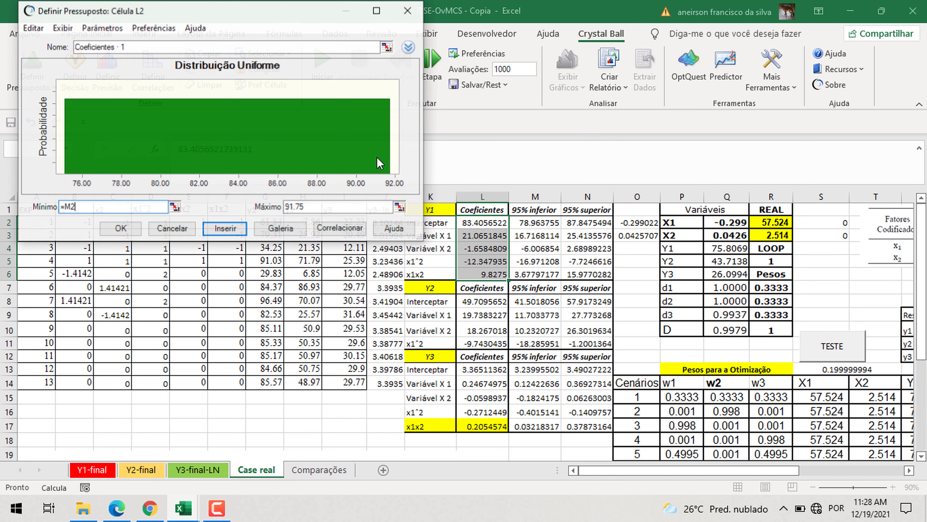
pyautogui.click(399, 208)
pyautogui.click(400, 209)
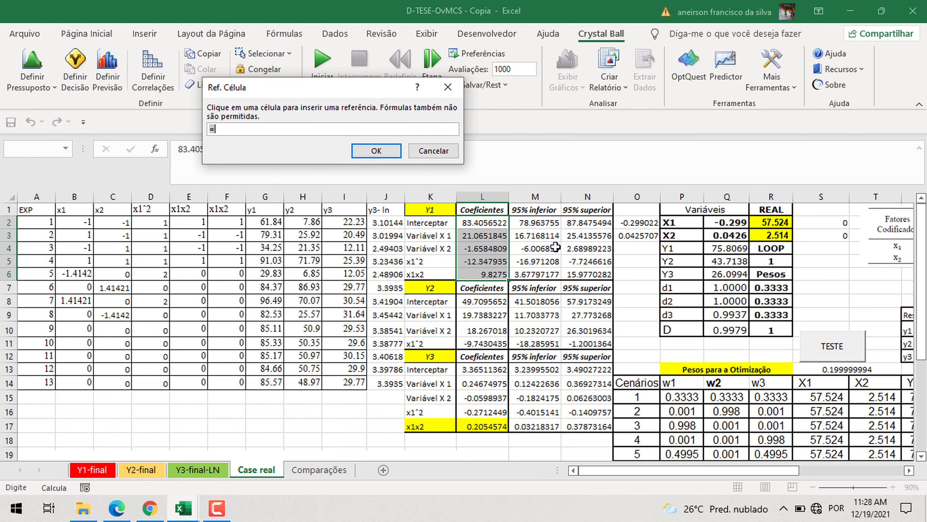
pyautogui.click(584, 224)
pyautogui.click(370, 154)
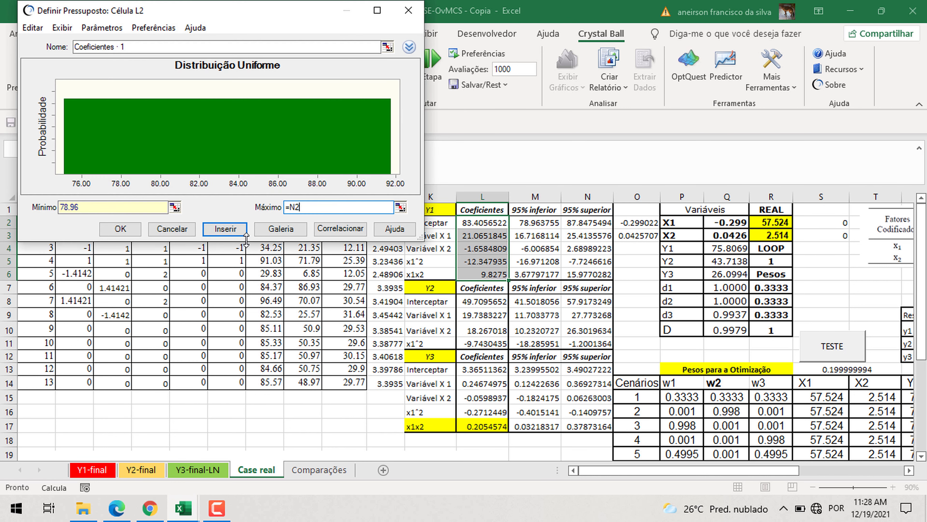
pyautogui.click(121, 229)
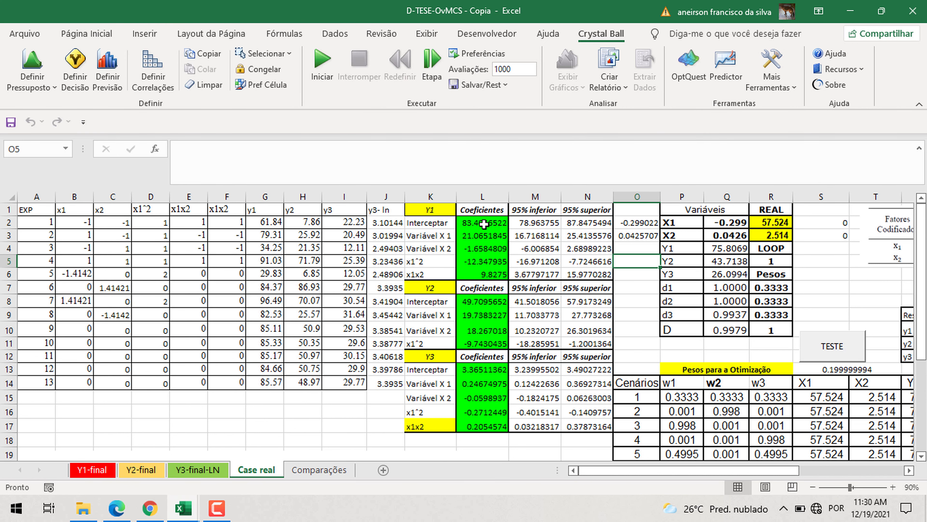
# - Examine the Y1, Y2 and Y3 response formulas in Q4:Q6 and the coefficient cells they reference, leaving them unedited
pyautogui.moveTo(484, 224); pyautogui.dragTo(487, 264)
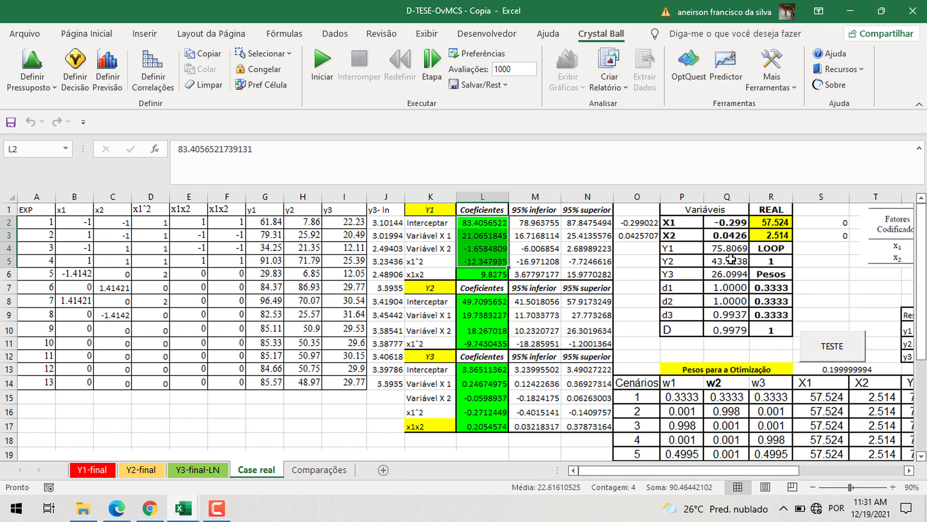
pyautogui.doubleClick(727, 253)
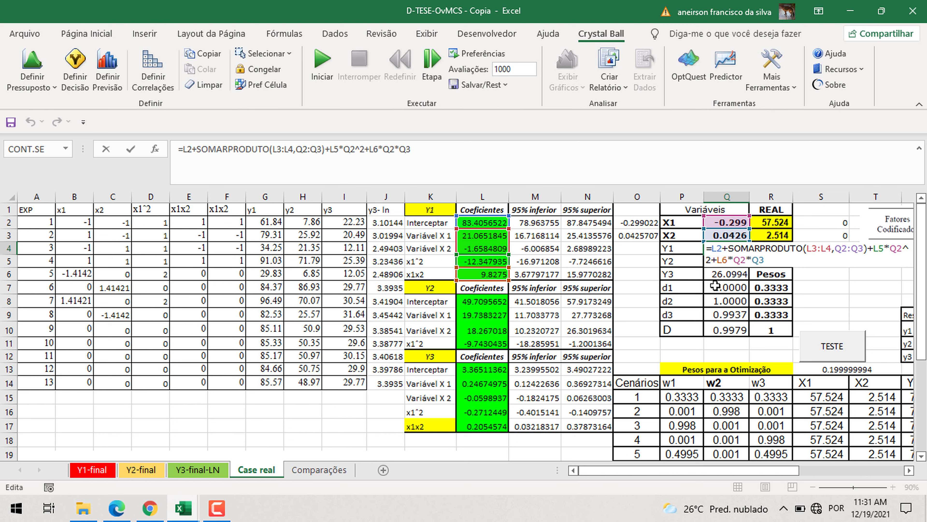
pyautogui.press('Escape')
pyautogui.doubleClick(724, 262)
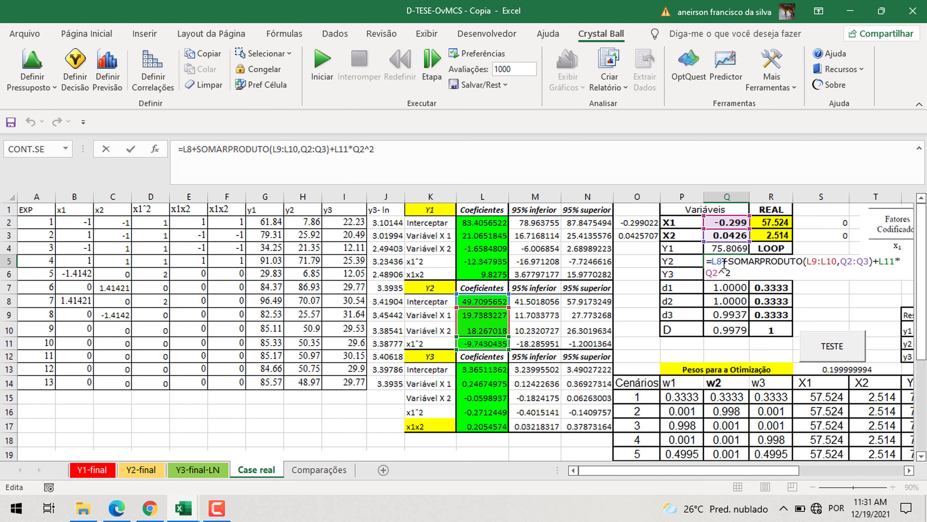
pyautogui.press('Escape')
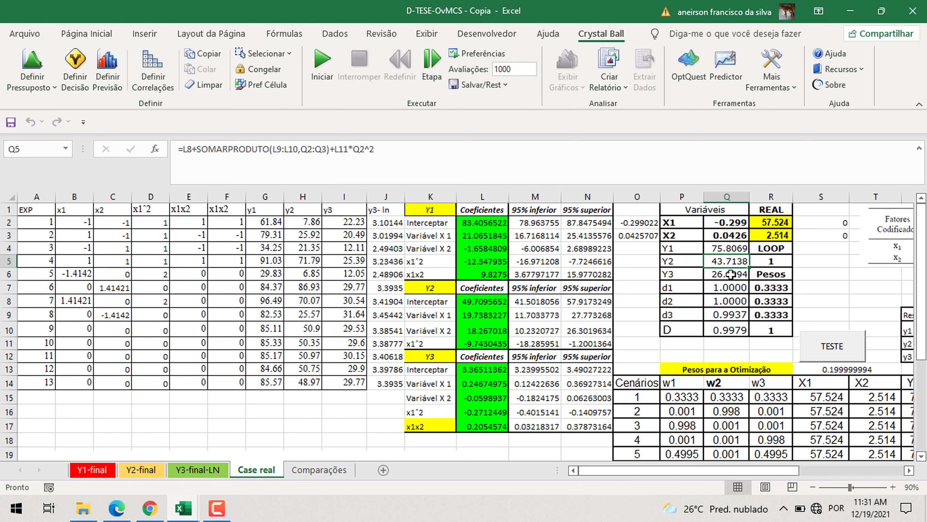
pyautogui.doubleClick(731, 274)
pyautogui.press('Escape')
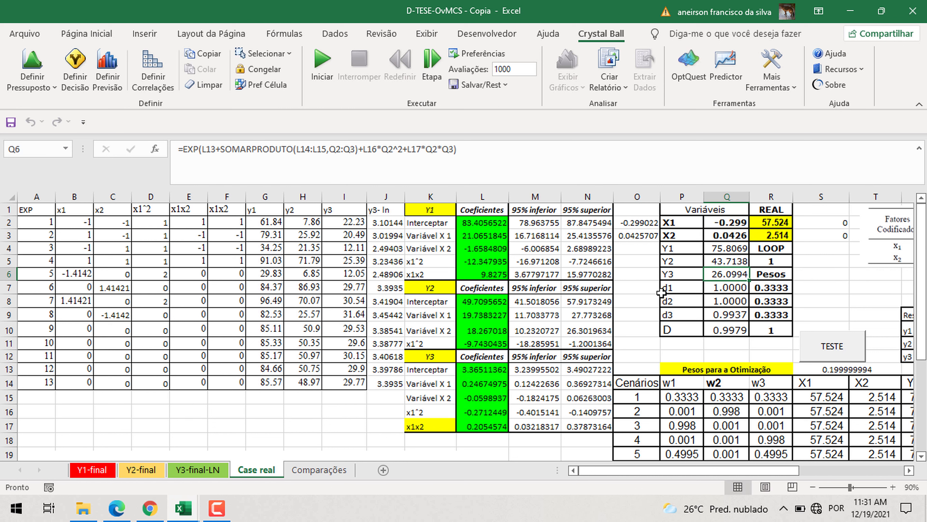
# - Examine the Solver model's objective, variable cells Q2:Q3 and constraints without solving it, and check the limit in cell C7
pyautogui.click(727, 221)
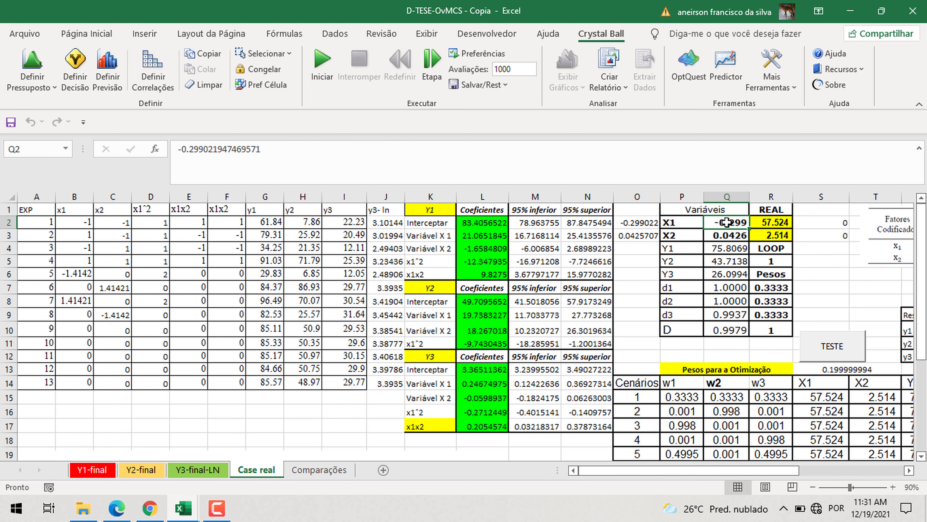
pyautogui.moveTo(727, 222); pyautogui.dragTo(727, 234)
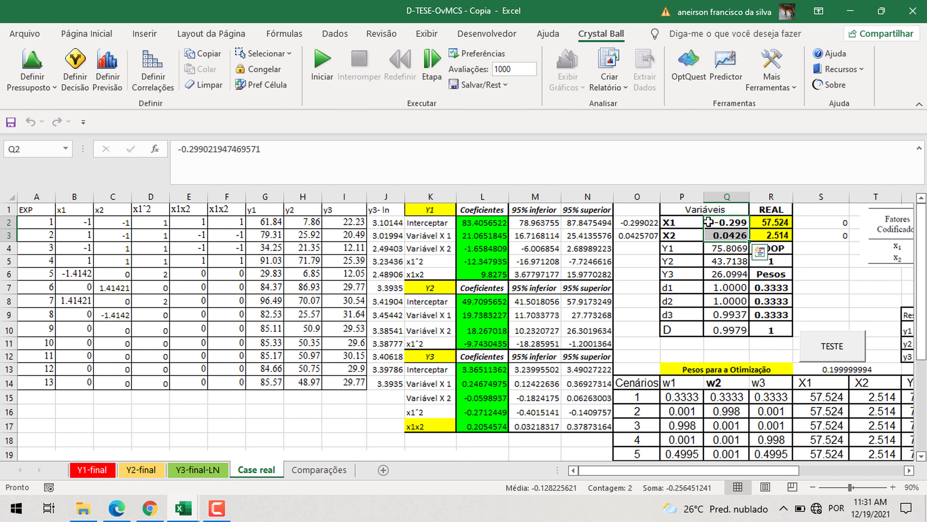
pyautogui.click(721, 256)
pyautogui.moveTo(723, 223)
pyautogui.mouseDown()
pyautogui.moveTo(725, 235)
pyautogui.moveTo(724, 226)
pyautogui.mouseUp()
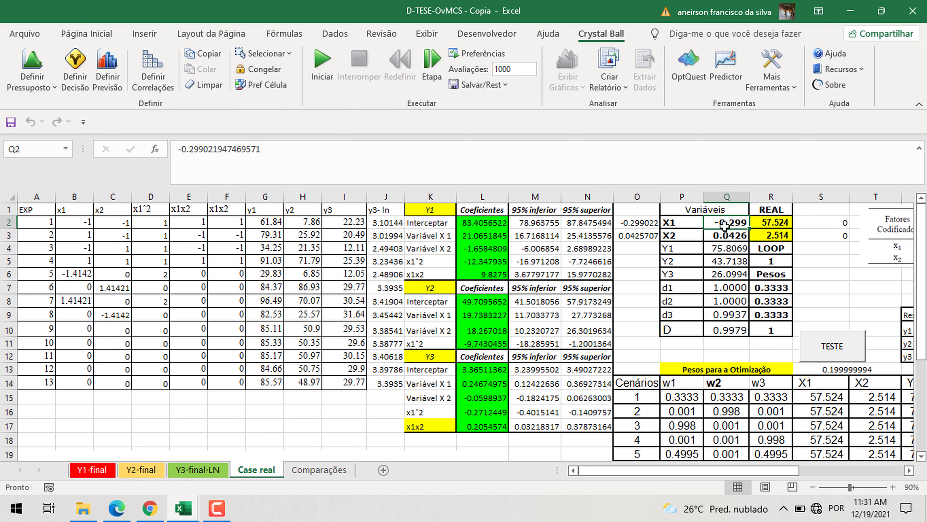
pyautogui.click(335, 34)
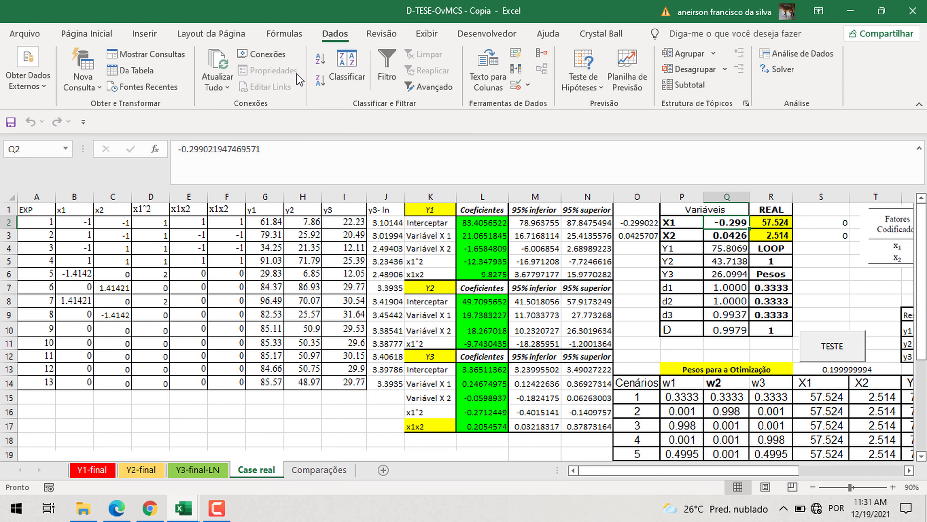
pyautogui.click(778, 69)
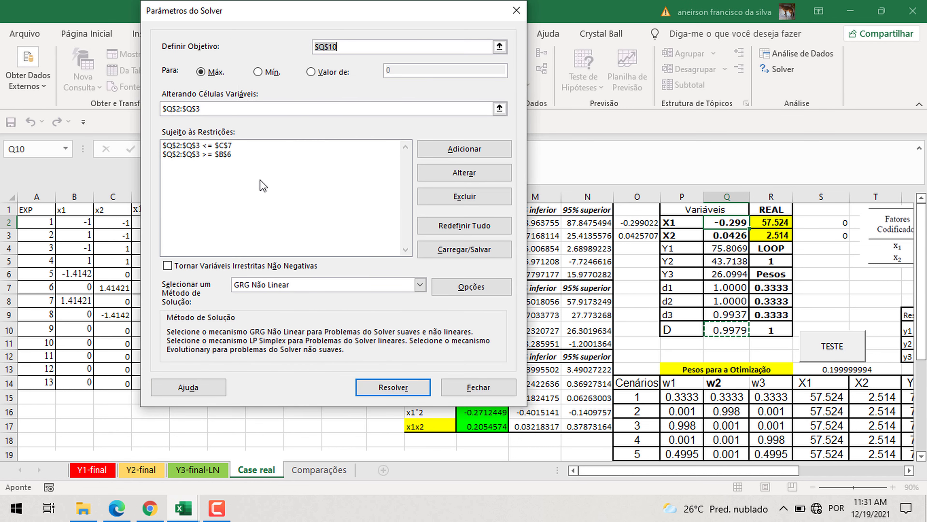
pyautogui.click(460, 393)
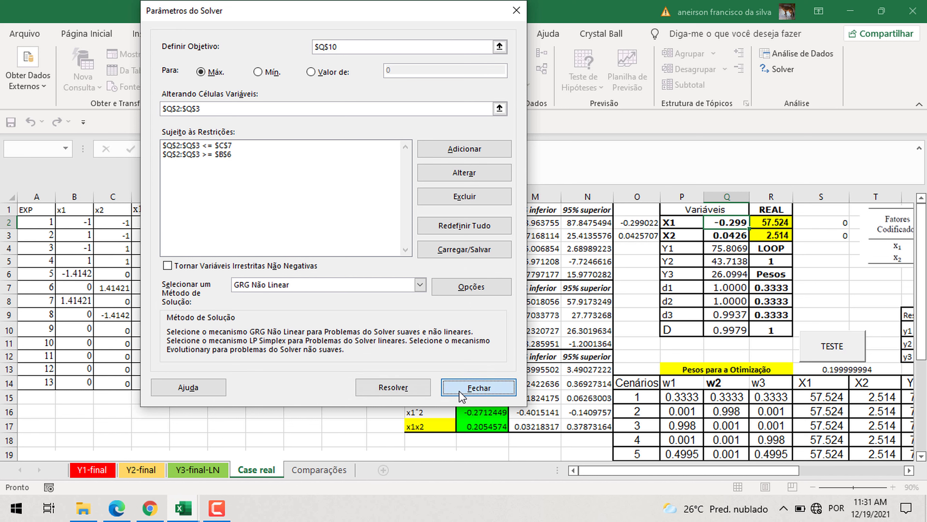
pyautogui.click(112, 289)
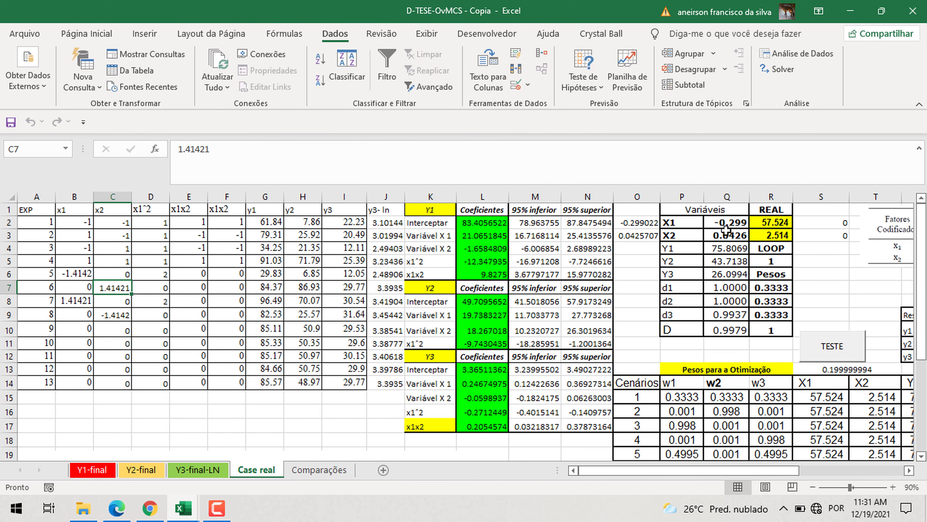
# - Define Q2 as a continuous Crystal Ball decision variable named X1, with lower limit =B6 and upper limit =B8
pyautogui.moveTo(726, 226); pyautogui.dragTo(726, 236)
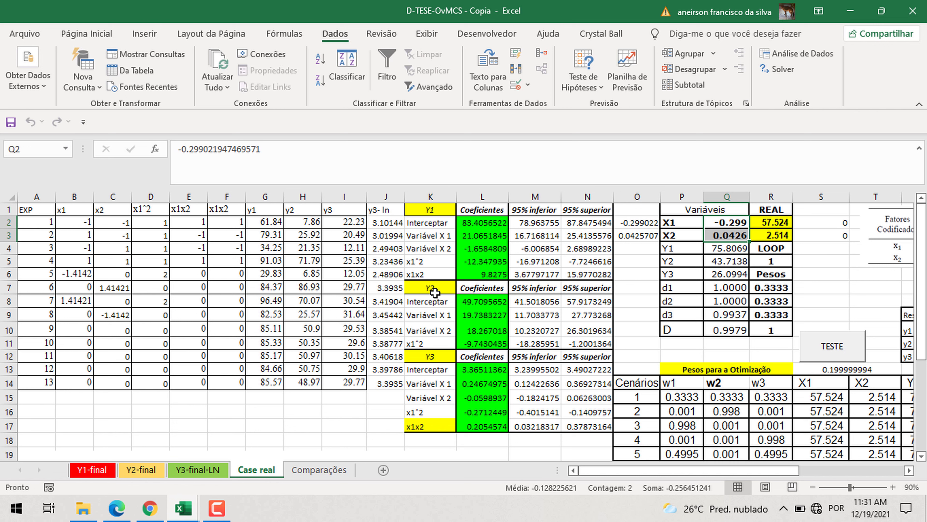
pyautogui.click(585, 39)
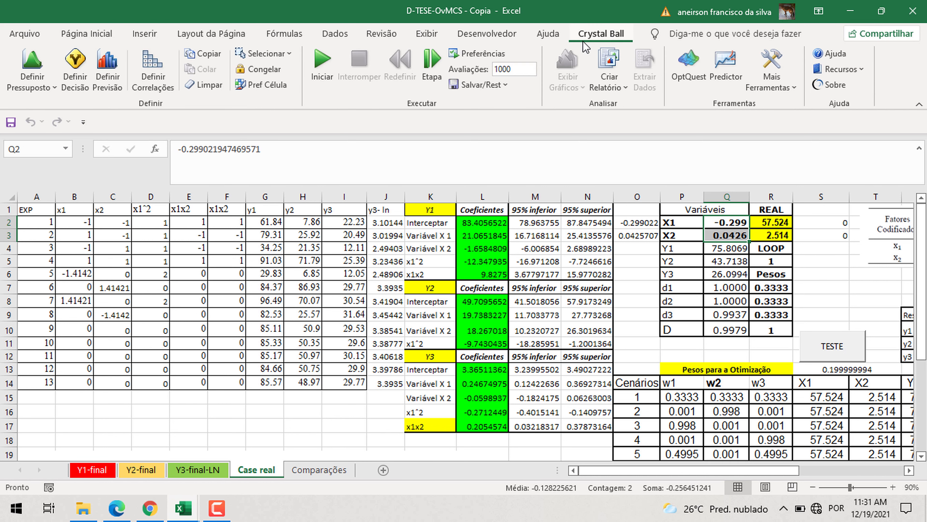
pyautogui.click(76, 65)
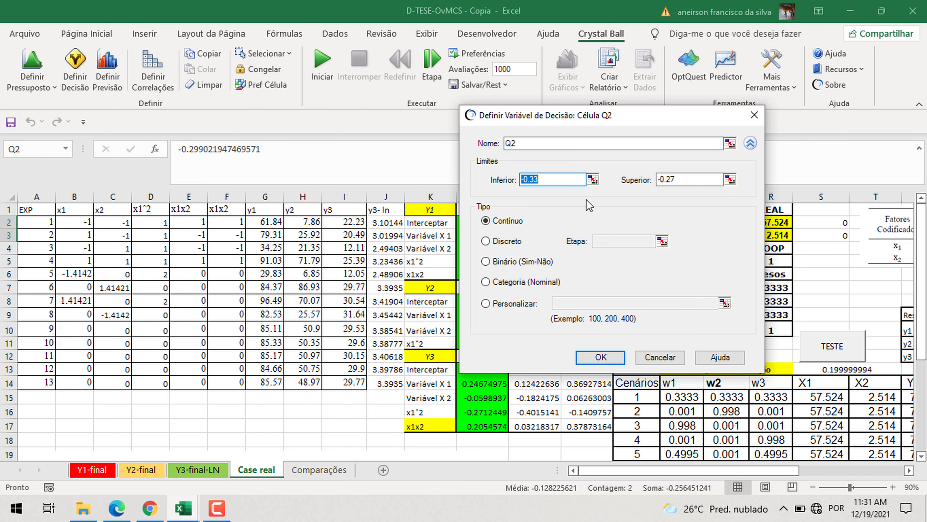
pyautogui.doubleClick(537, 148)
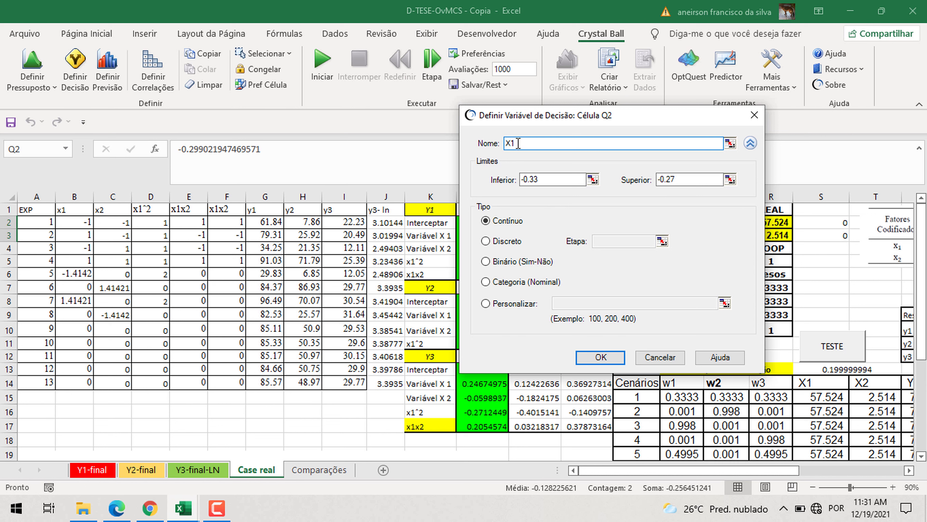
pyautogui.click(593, 179)
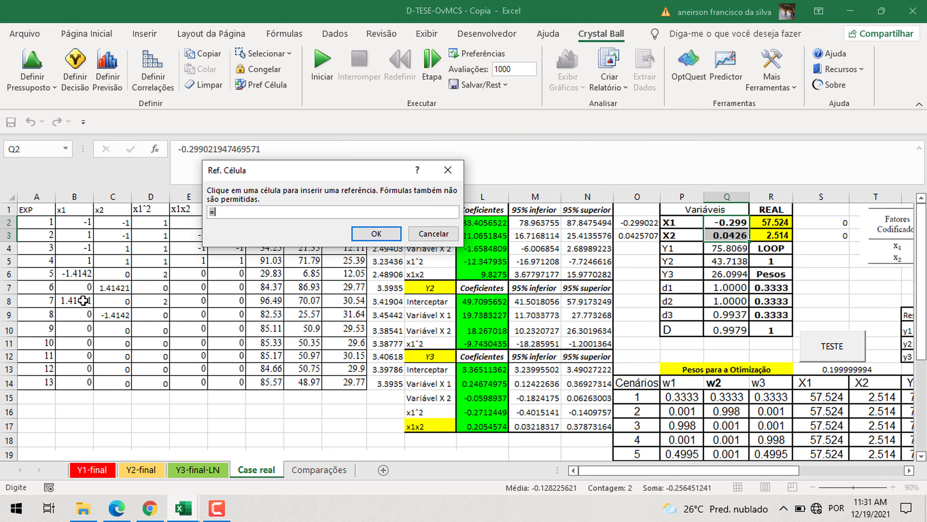
pyautogui.click(73, 273)
pyautogui.click(378, 235)
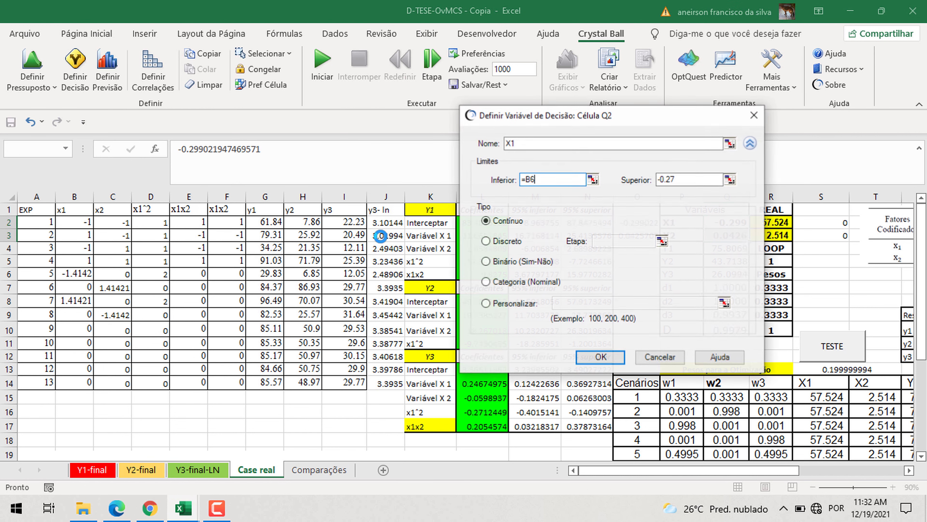
pyautogui.click(729, 181)
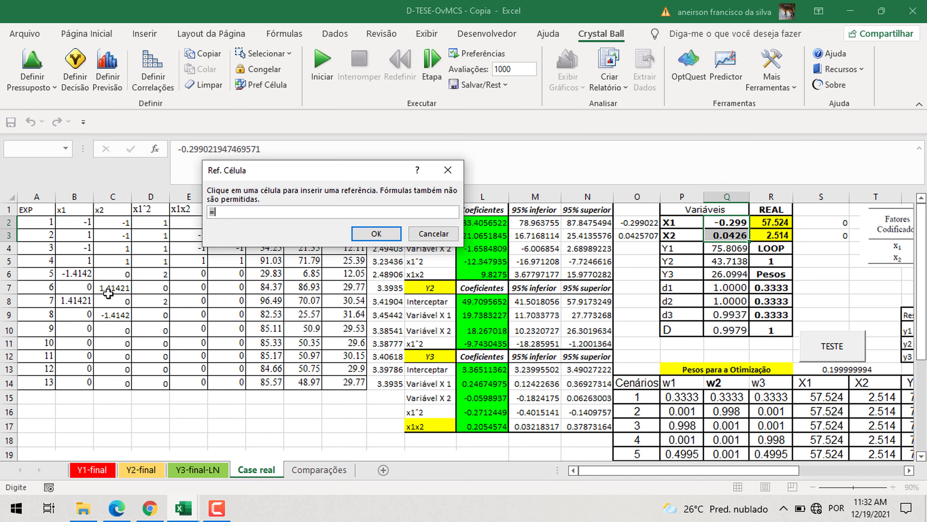
pyautogui.click(78, 301)
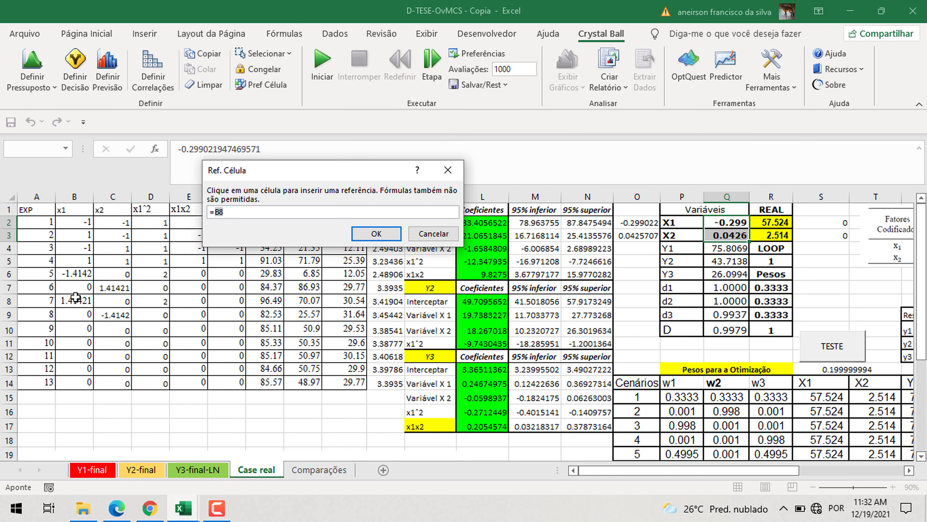
pyautogui.click(375, 236)
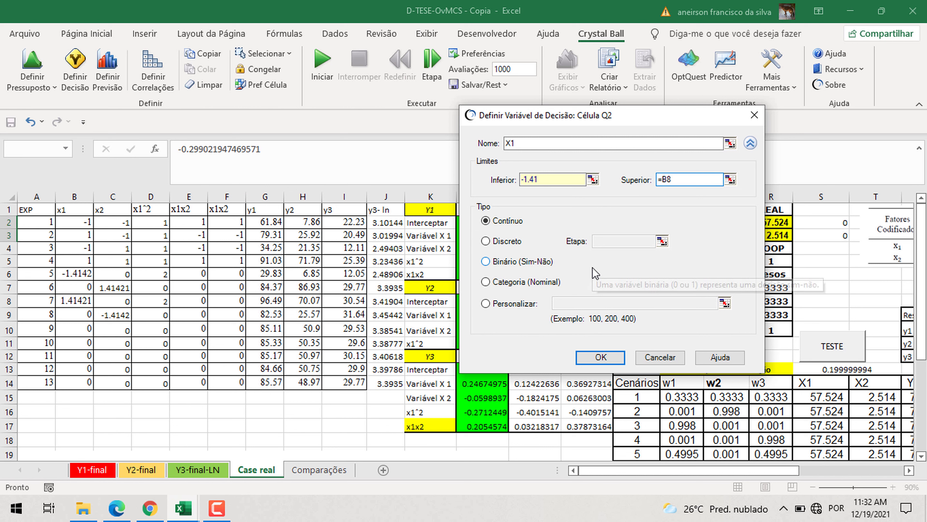
pyautogui.click(600, 358)
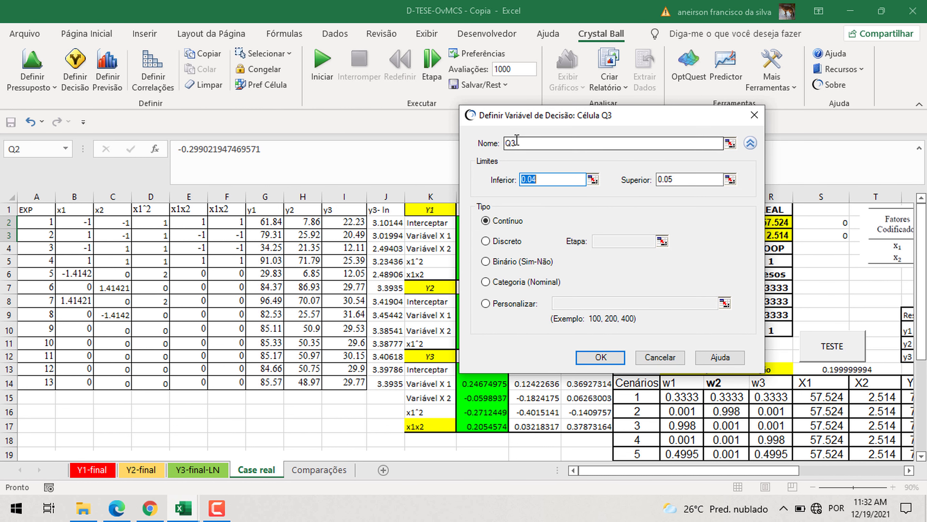
# - Define Q3 as a continuous decision variable named X2, with lower limit =C9 and upper limit =C7
pyautogui.doubleClick(516, 142)
pyautogui.write('X2')
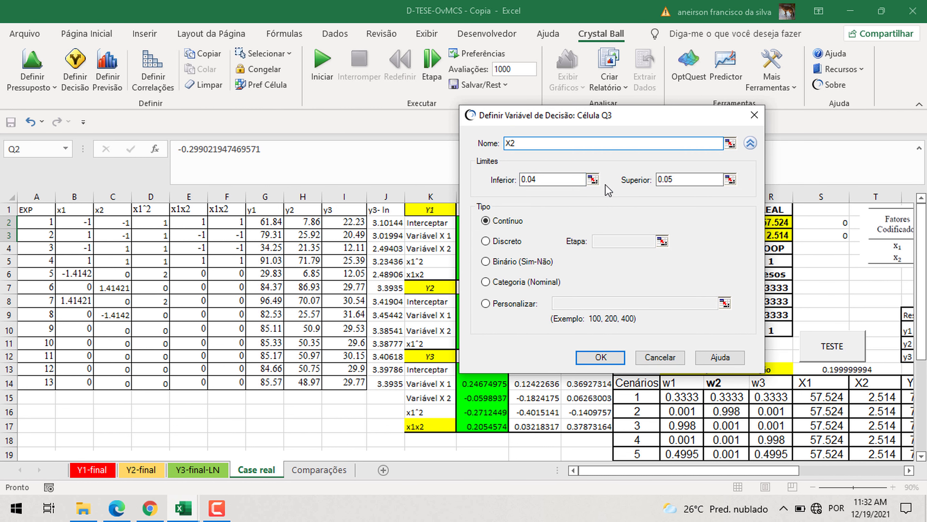
pyautogui.click(593, 180)
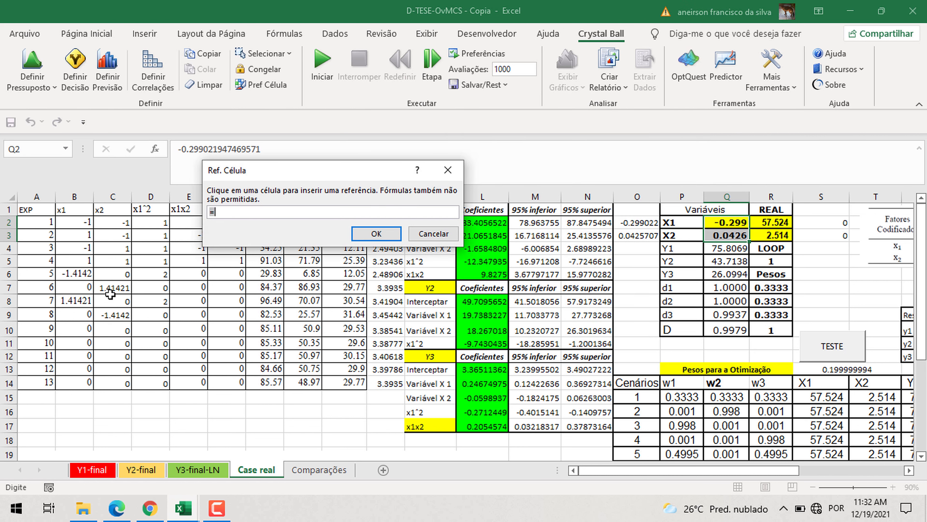
pyautogui.click(115, 313)
pyautogui.click(377, 233)
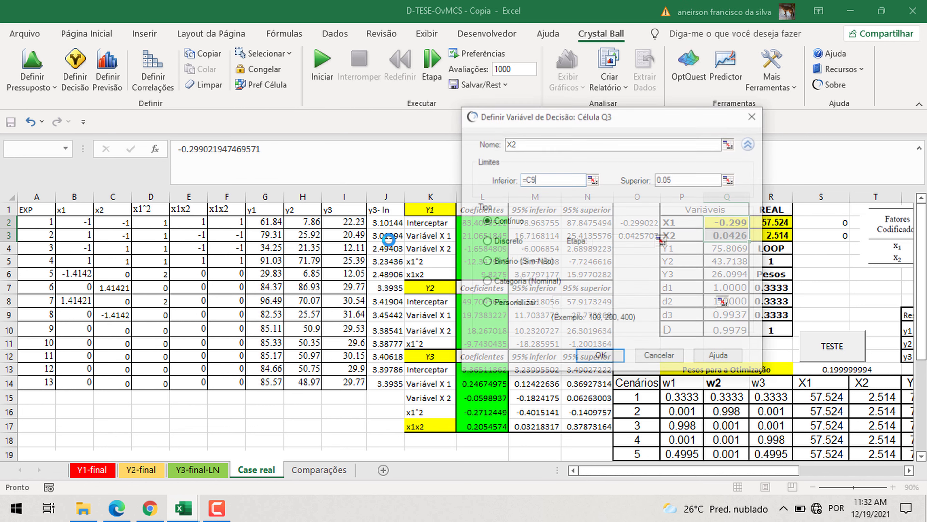
pyautogui.click(729, 180)
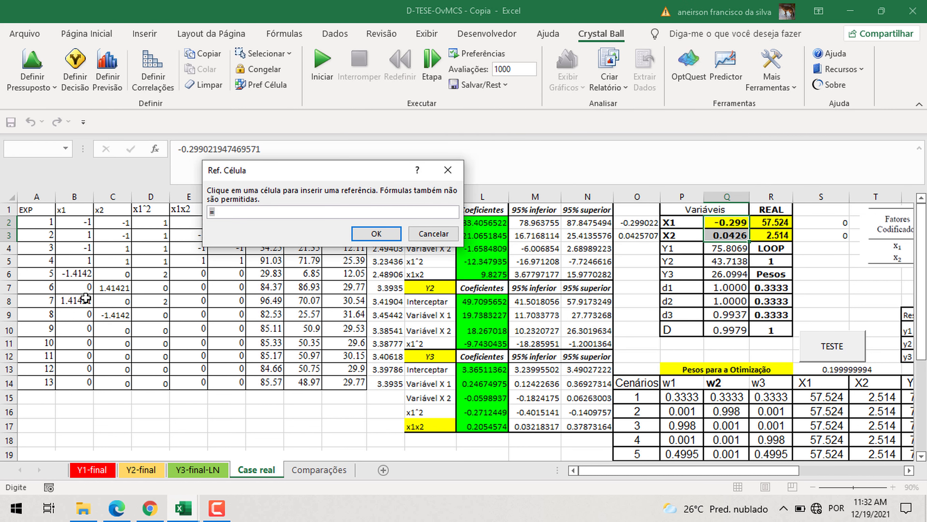
pyautogui.click(108, 288)
pyautogui.click(376, 233)
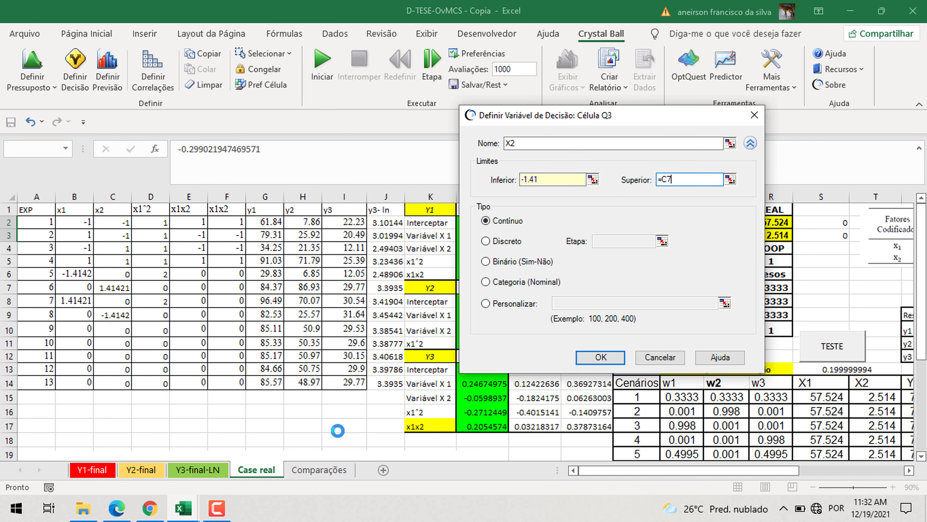
pyautogui.click(594, 357)
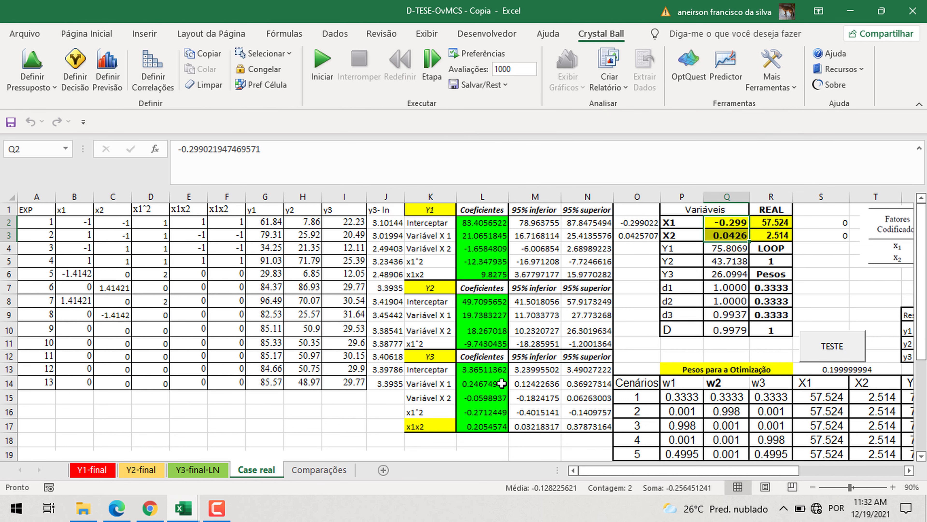
# - Replace the yellow fill of the REAL values by applying the lightest shade below white to R1:R3
pyautogui.click(727, 287)
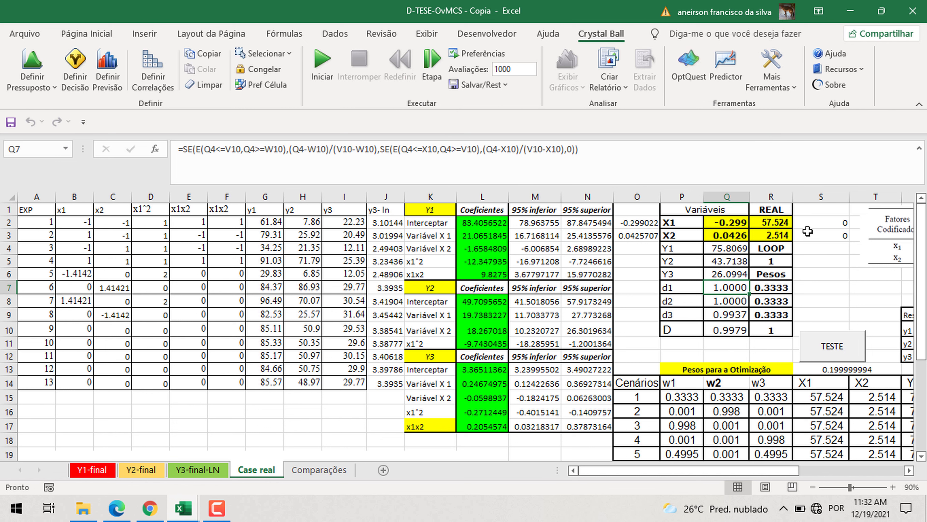
pyautogui.moveTo(767, 209); pyautogui.dragTo(775, 236)
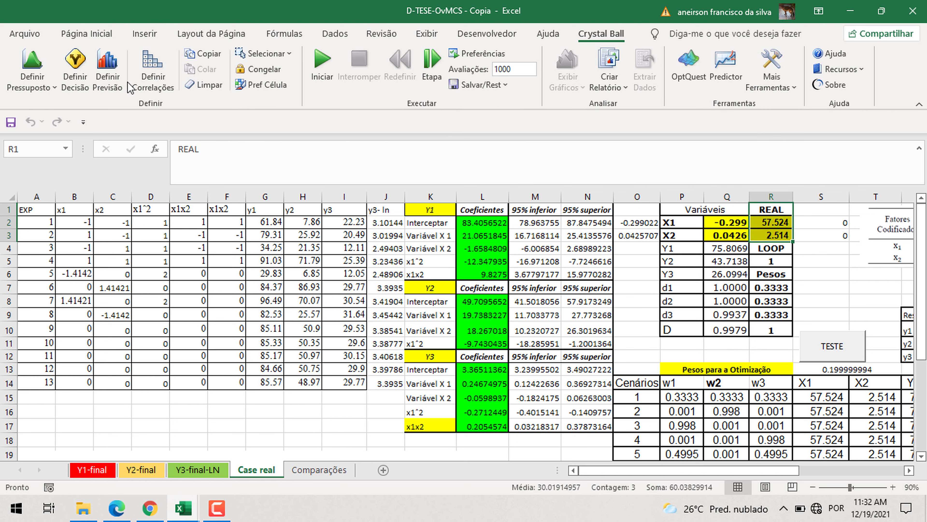
pyautogui.click(86, 34)
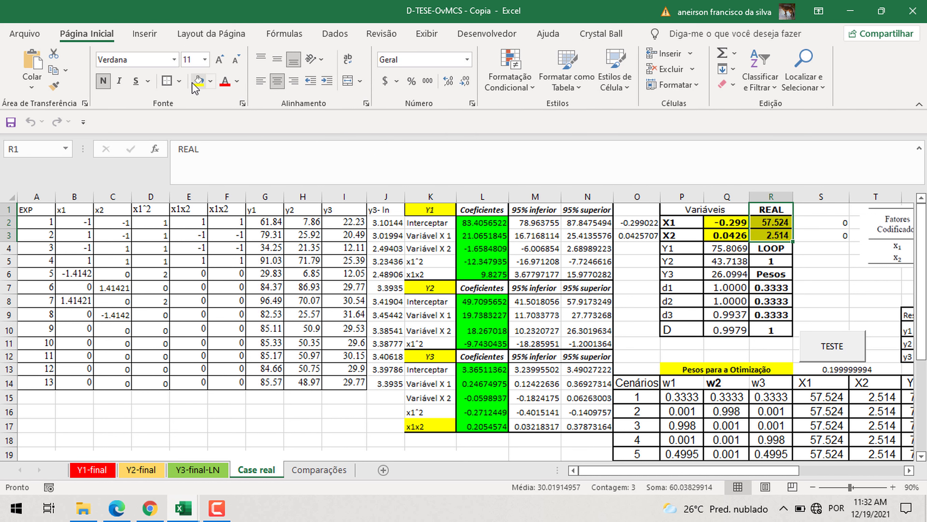
pyautogui.click(211, 81)
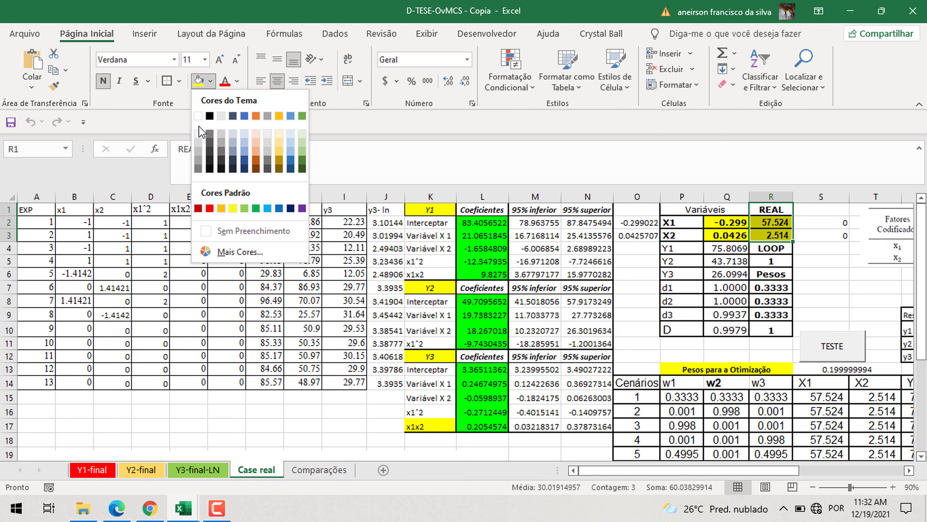
pyautogui.click(198, 133)
# - Start defining Crystal Ball forecasts for the responses in Q4:Q6, and accept the one for Q4 with the name Y1
pyautogui.click(718, 275)
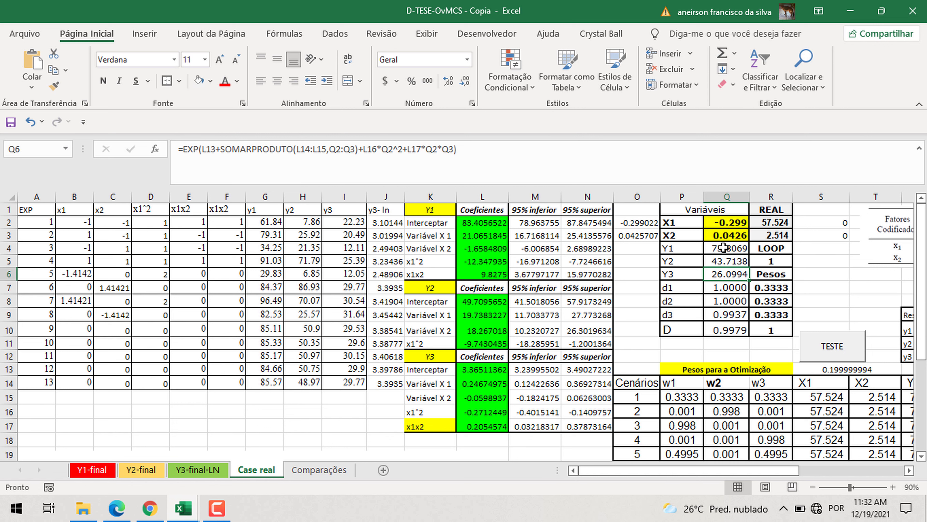
pyautogui.moveTo(724, 248); pyautogui.dragTo(725, 272)
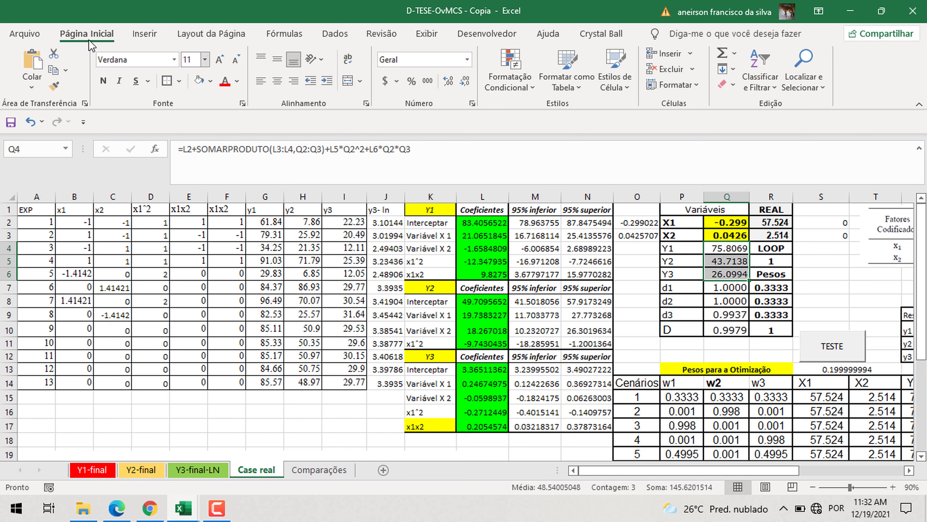
pyautogui.click(601, 33)
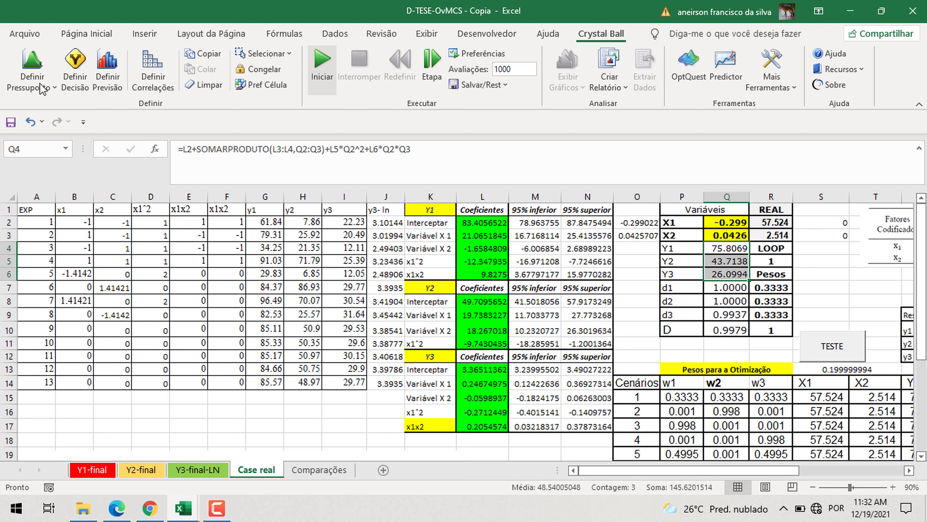
pyautogui.click(117, 67)
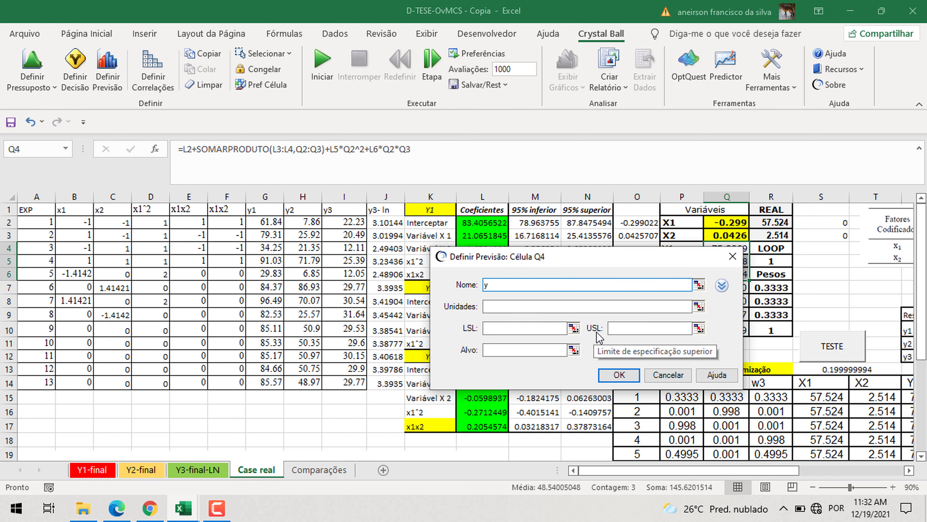
pyautogui.write('Y1')
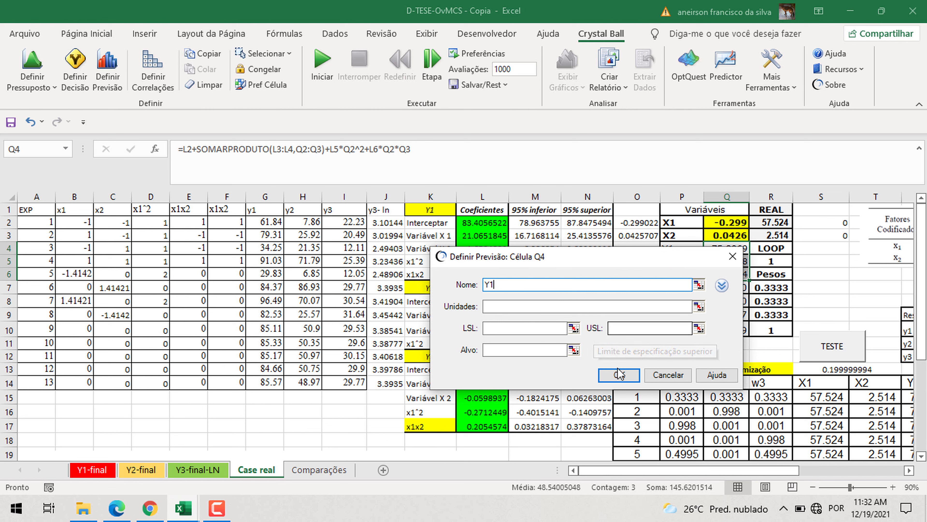
pyautogui.click(618, 375)
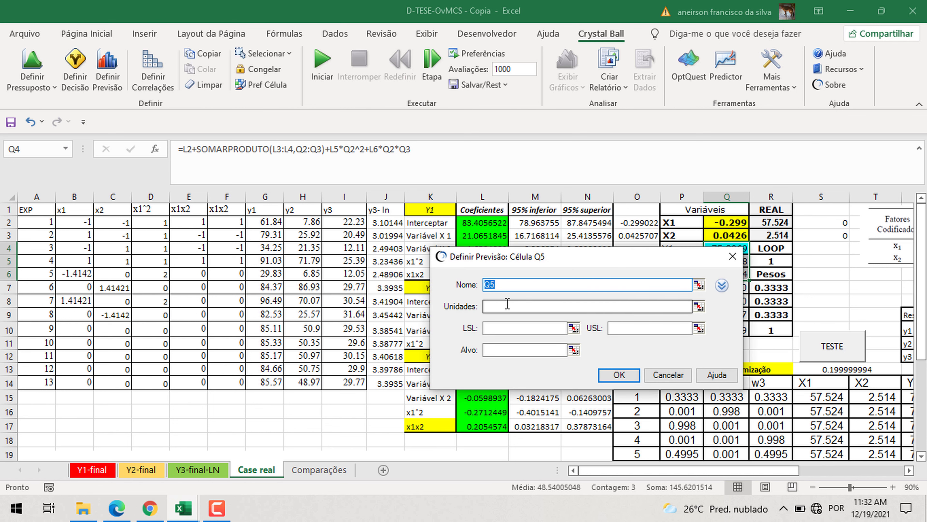
# - Accept a name for the Q5 response forecast, and define the forecast for Q6 with the name Y3
pyautogui.write('Y1')
pyautogui.click(609, 375)
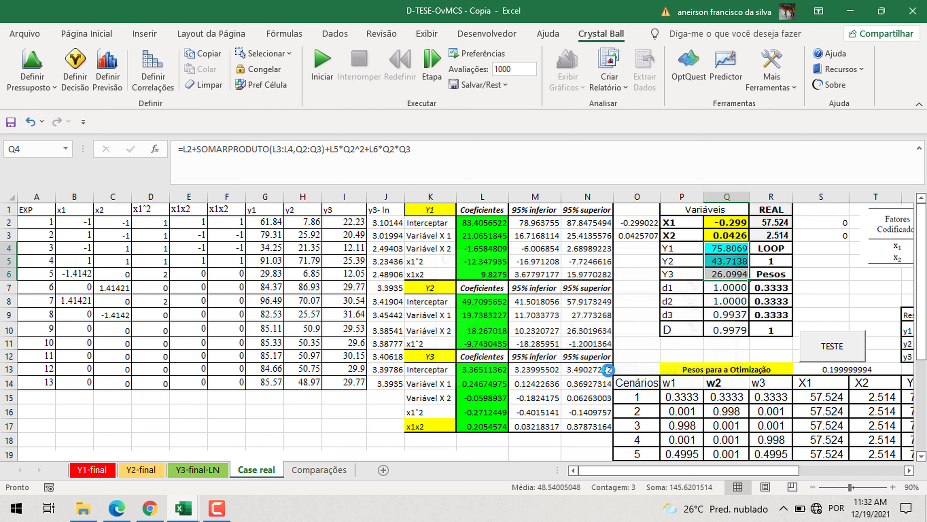
pyautogui.write('Y')
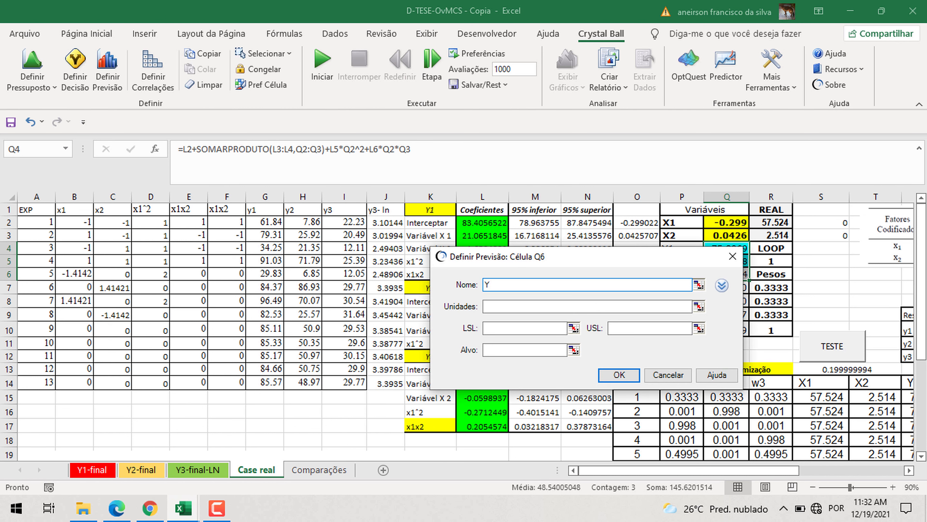
pyautogui.write('3')
pyautogui.click(618, 374)
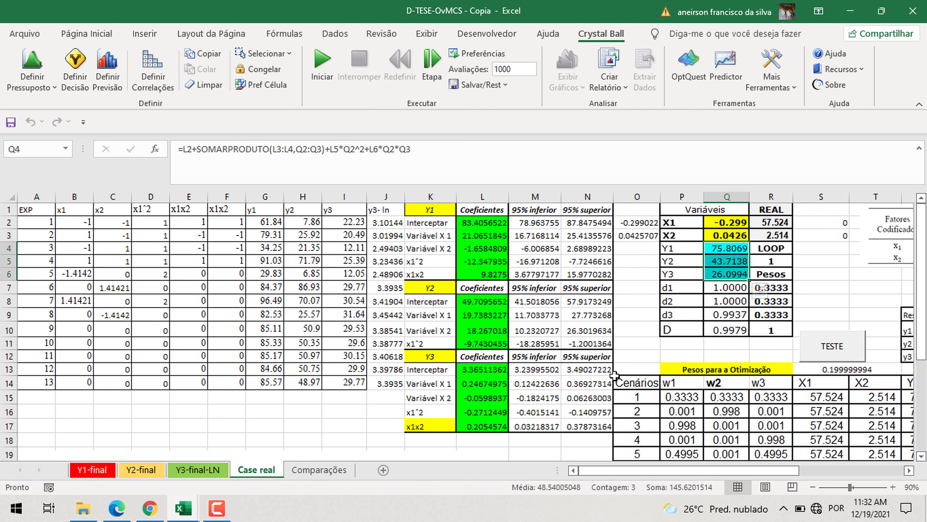
# - Check the overall desirability formula in Q10 and define that cell as a Crystal Ball forecast named D
pyautogui.click(741, 302)
pyautogui.moveTo(716, 245); pyautogui.dragTo(716, 268)
pyautogui.doubleClick(706, 332)
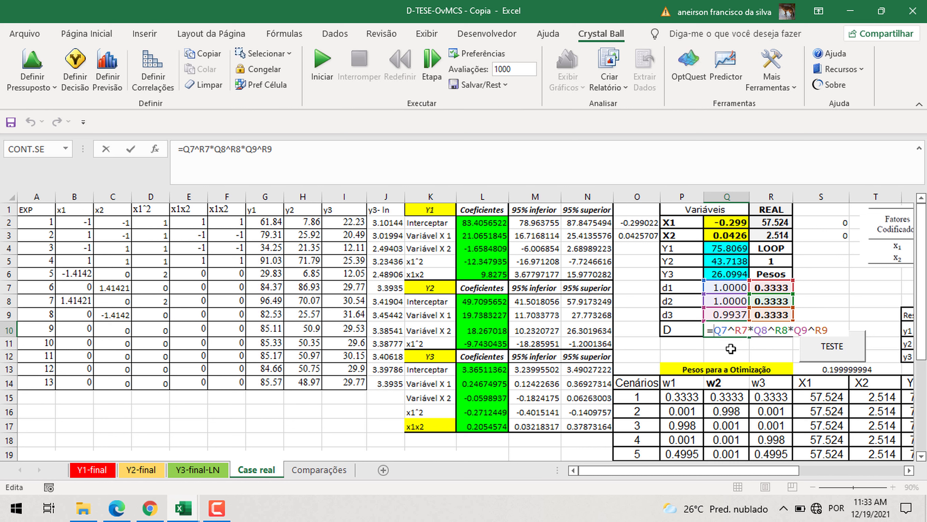
pyautogui.press('Escape')
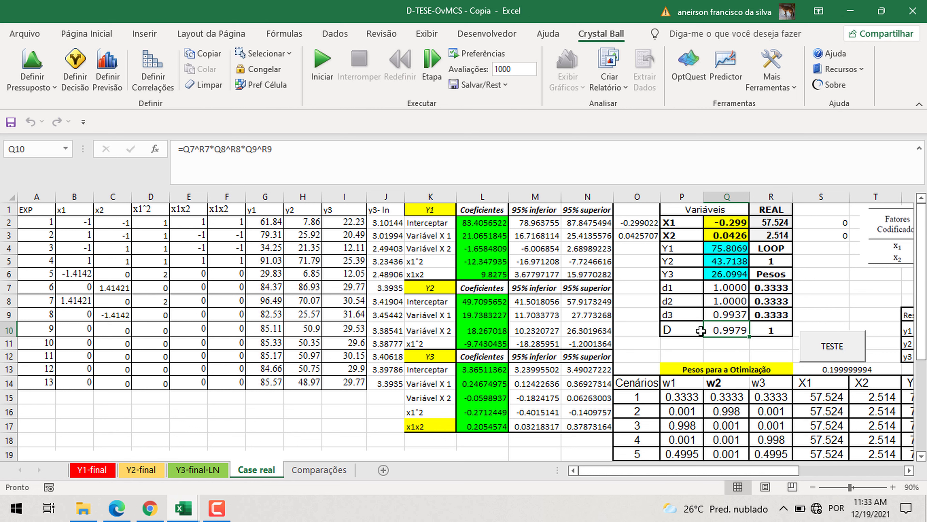
pyautogui.click(107, 67)
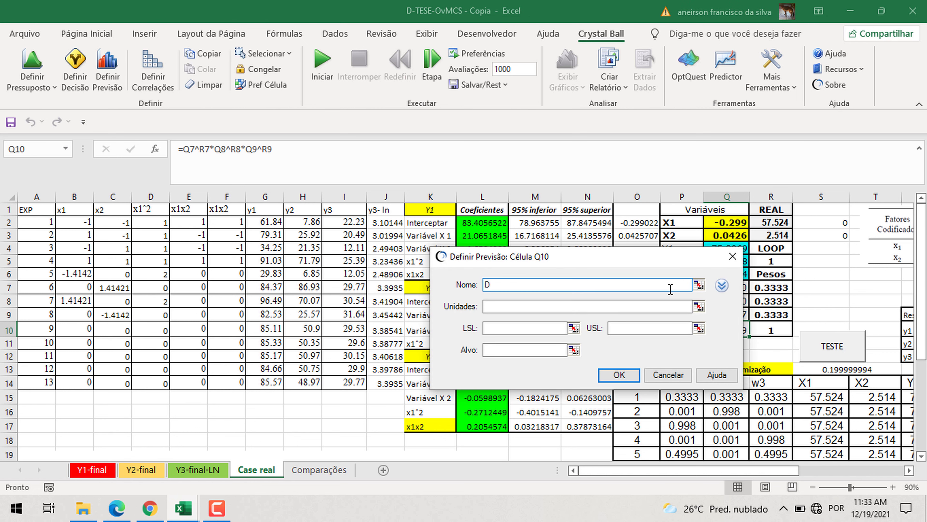
pyautogui.write('D')
pyautogui.click(619, 375)
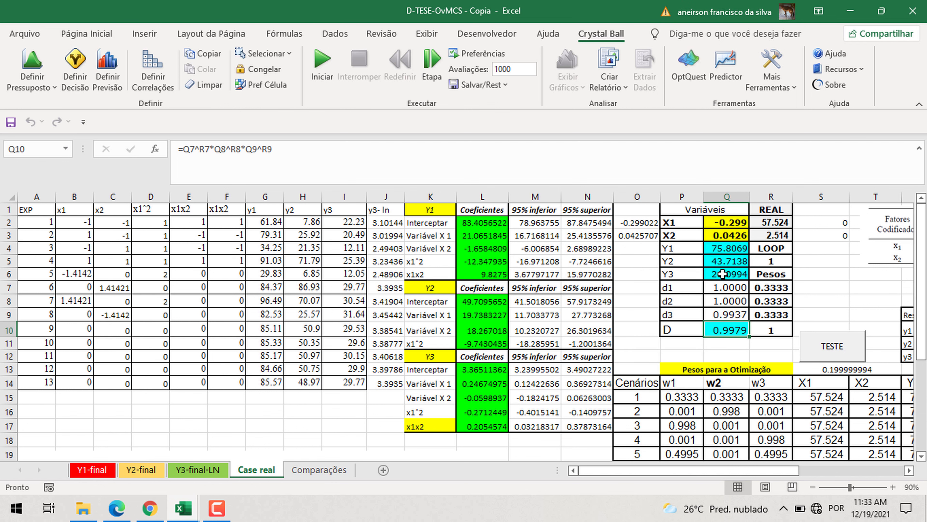
# - Examine the optimization scenarios, the LOOP index in R5, and the ÍNDICE formula that retrieves the d1 weight in R7
pyautogui.moveTo(718, 251); pyautogui.dragTo(714, 270)
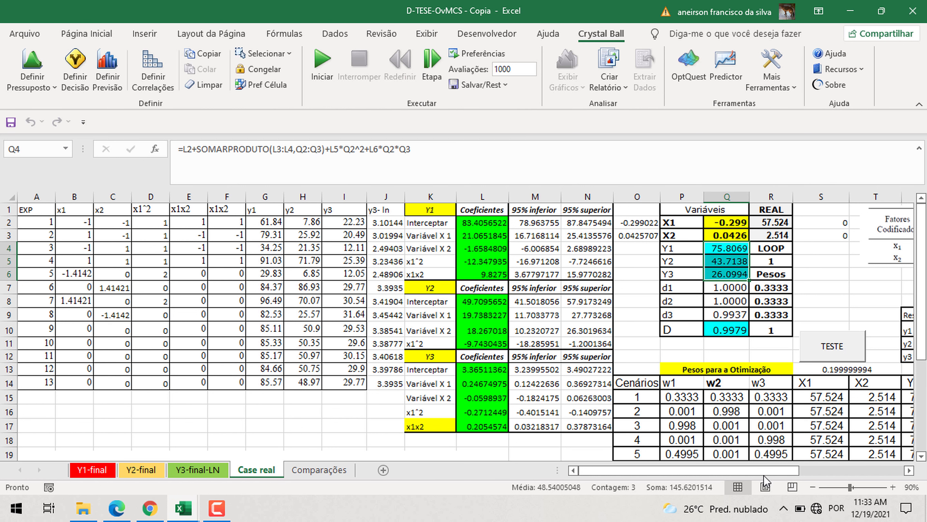
pyautogui.moveTo(809, 470); pyautogui.dragTo(868, 470)
pyautogui.scroll(-3, 347, 323)
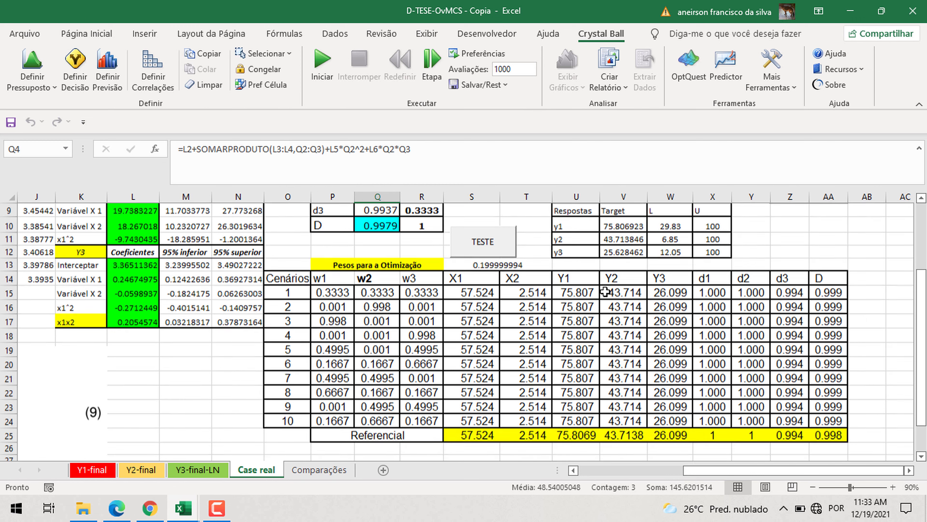
pyautogui.moveTo(288, 279); pyautogui.dragTo(298, 404)
pyautogui.scroll(3, 331, 344)
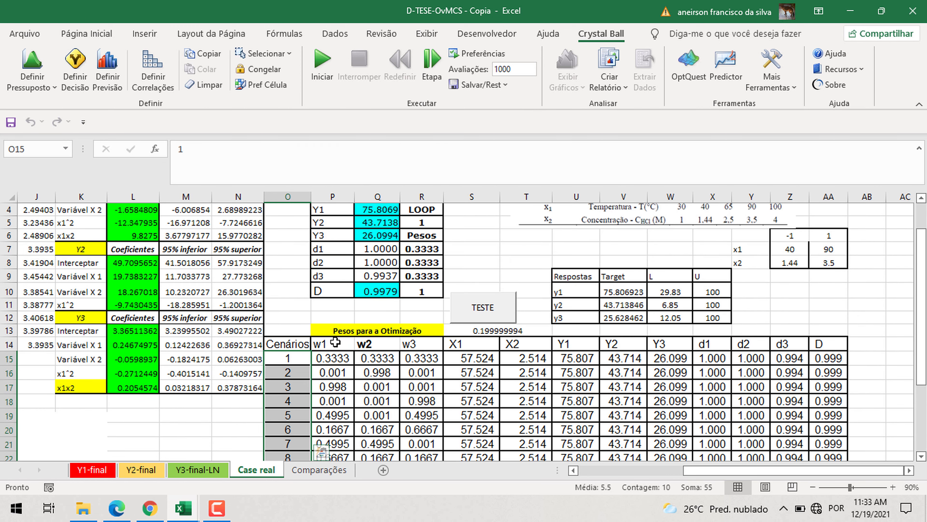
pyautogui.doubleClick(414, 262)
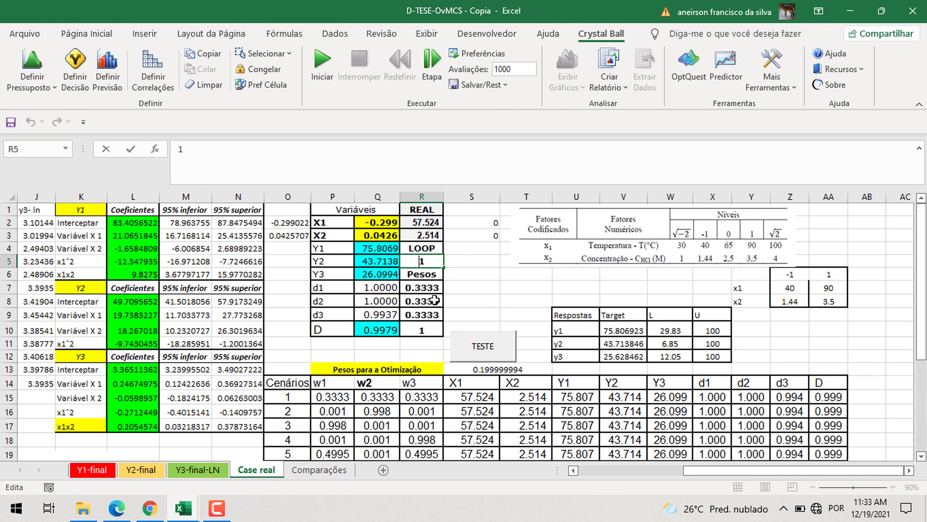
pyautogui.scroll(-1, 447, 303)
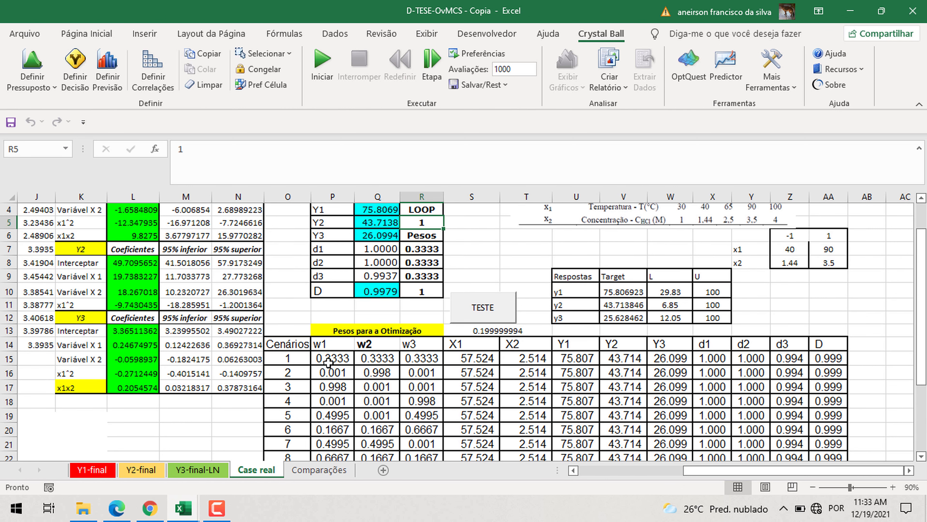
pyautogui.moveTo(331, 360); pyautogui.dragTo(414, 360)
pyautogui.scroll(1, 420, 325)
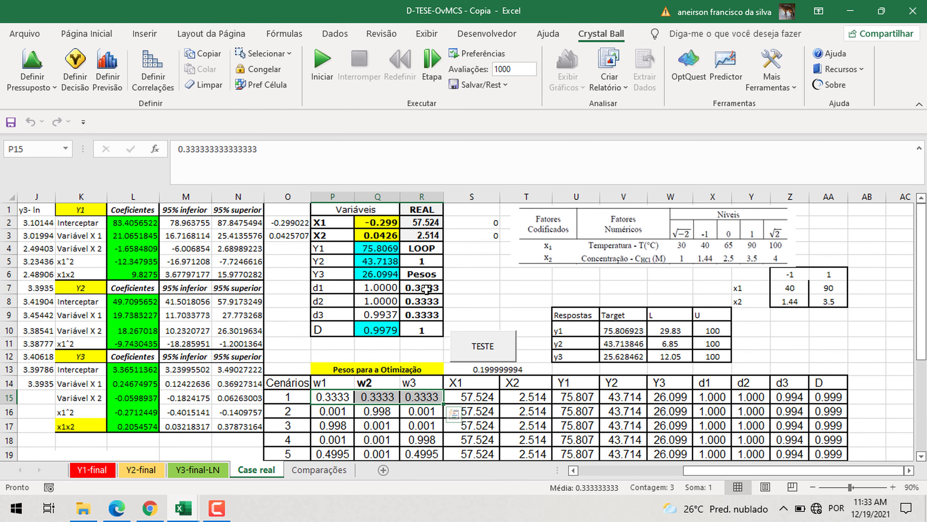
pyautogui.doubleClick(426, 288)
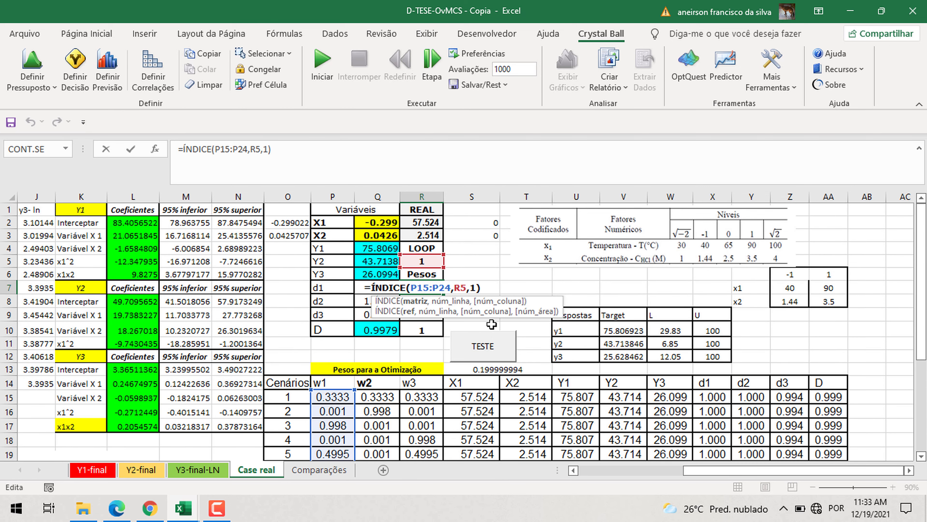
pyautogui.press('Escape')
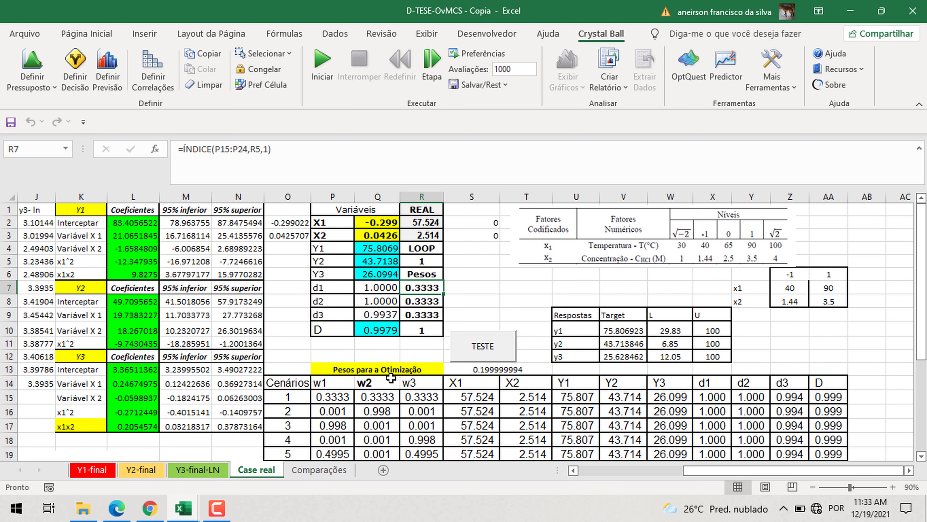
# - Inspect how the weights w1, w2 and w3 are distributed in scenarios 1 to 4 of the weights table
pyautogui.moveTo(323, 397); pyautogui.dragTo(405, 401)
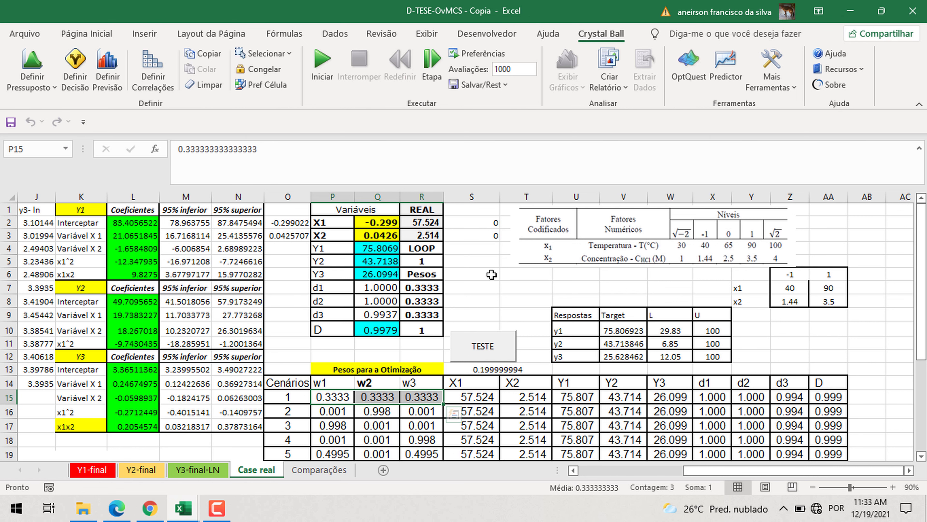
pyautogui.scroll(-1, 492, 275)
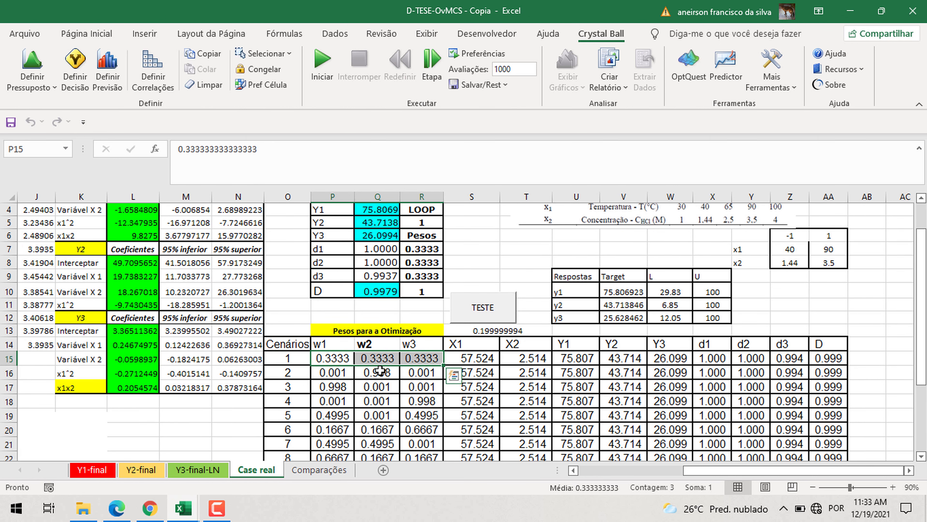
pyautogui.click(380, 371)
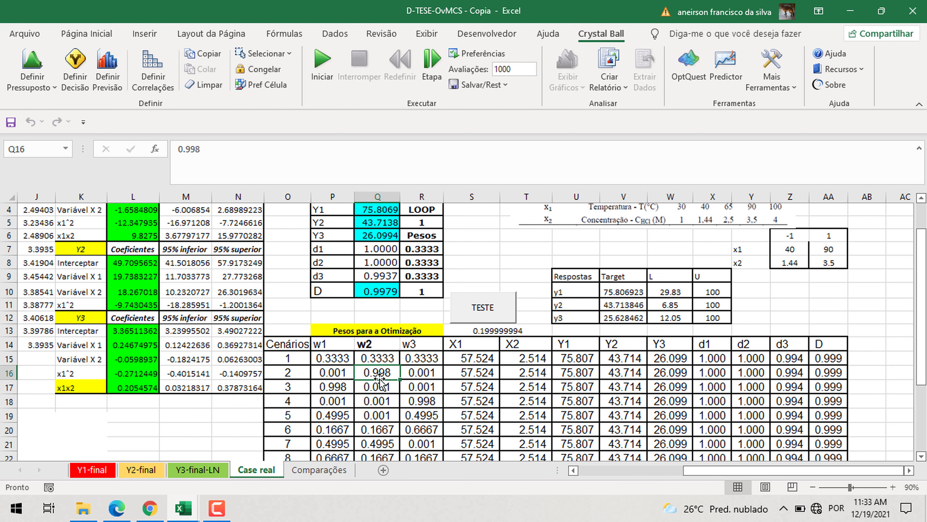
pyautogui.click(333, 373)
pyautogui.click(416, 374)
pyautogui.press('Left')
pyautogui.press('Left')
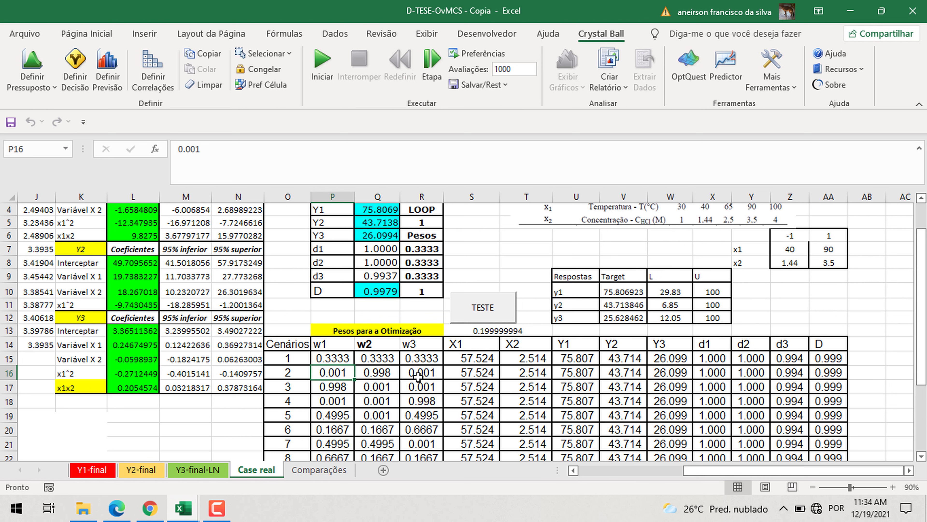
pyautogui.click(424, 376)
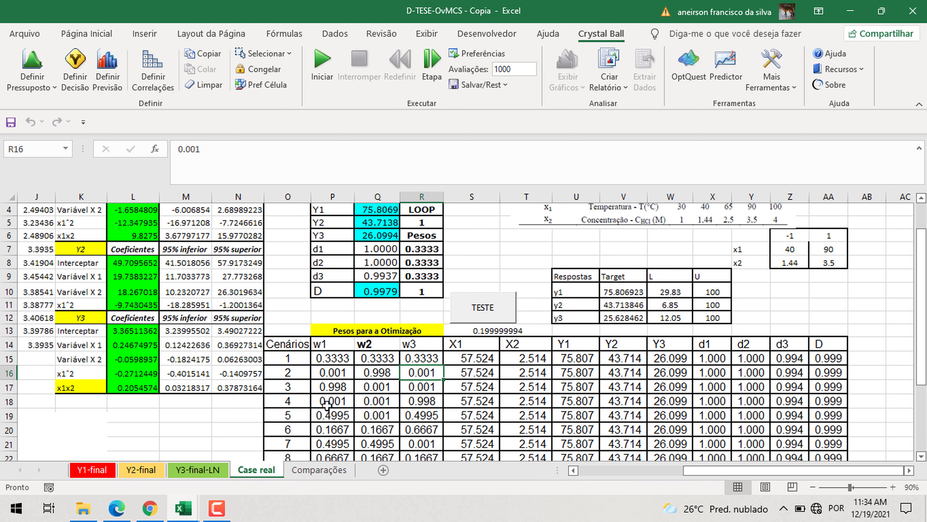
pyautogui.click(331, 390)
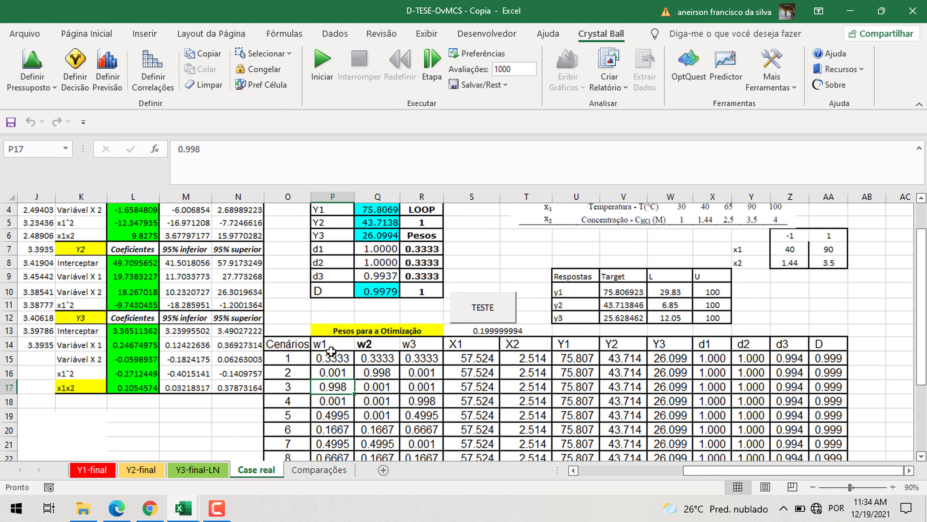
pyautogui.click(321, 401)
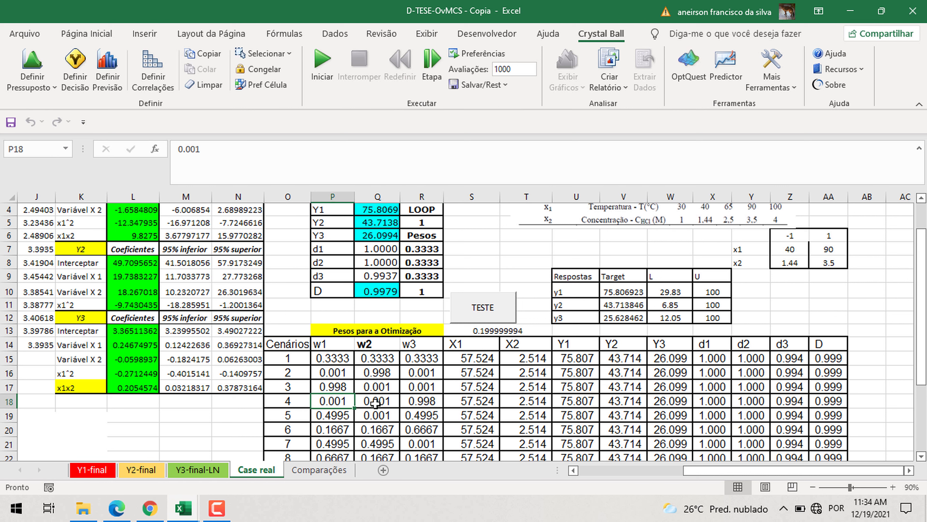
pyautogui.click(413, 402)
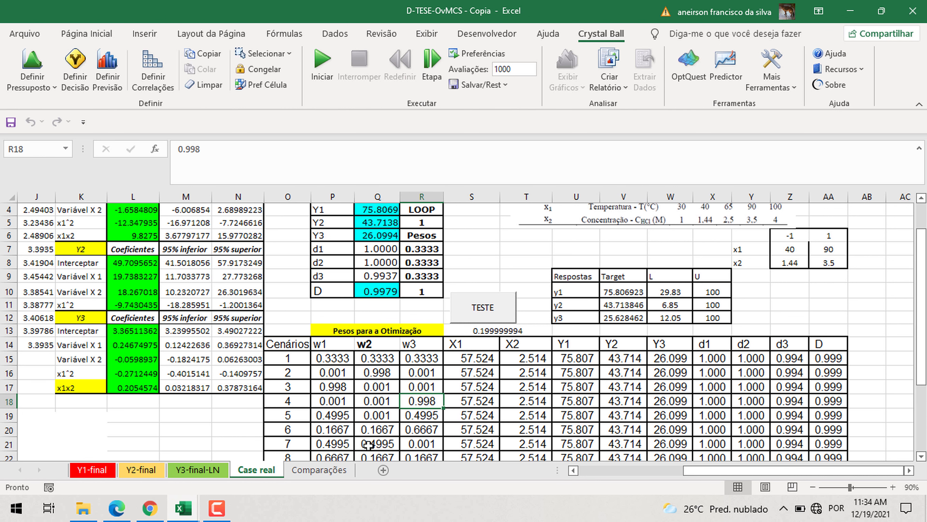
# - Inspect the w1, w2 and w3 weight combinations of scenarios 5 and 6 in the weights table
pyautogui.scroll(-1, 381, 414)
pyautogui.moveTo(341, 377); pyautogui.dragTo(426, 376)
pyautogui.moveTo(338, 392); pyautogui.dragTo(402, 393)
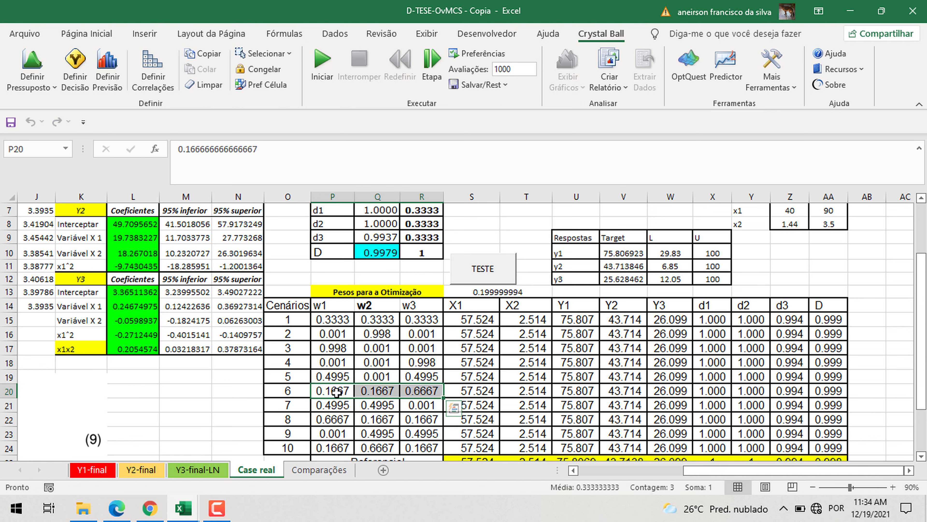
pyautogui.click(326, 379)
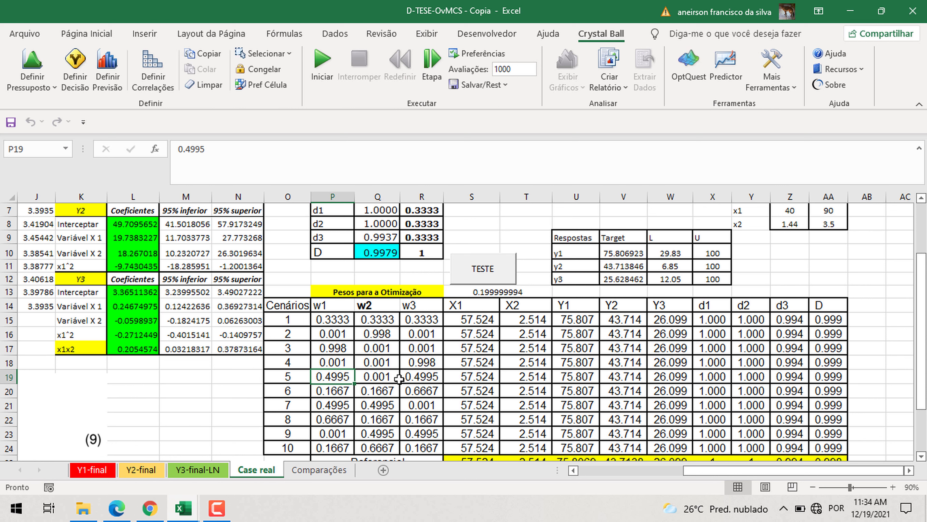
pyautogui.click(437, 379)
pyautogui.click(338, 376)
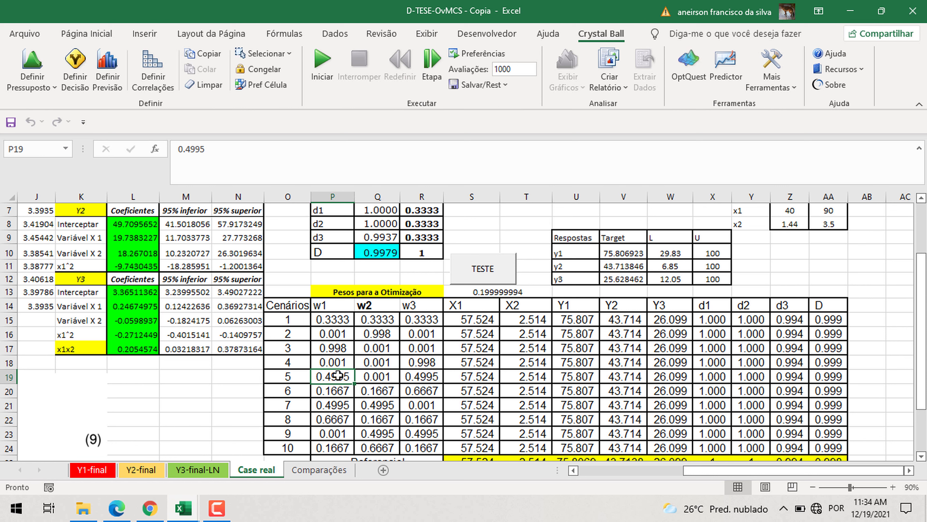
pyautogui.click(426, 375)
pyautogui.click(378, 379)
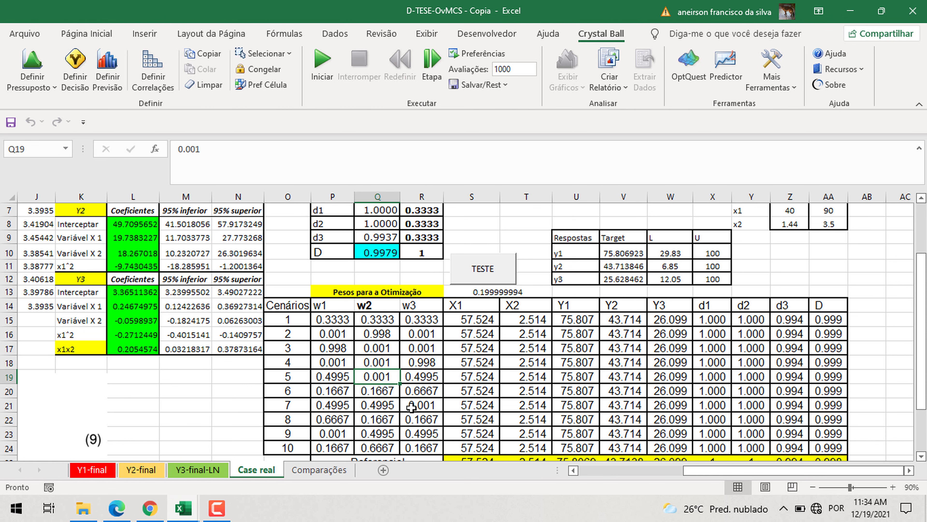
pyautogui.scroll(2, 411, 407)
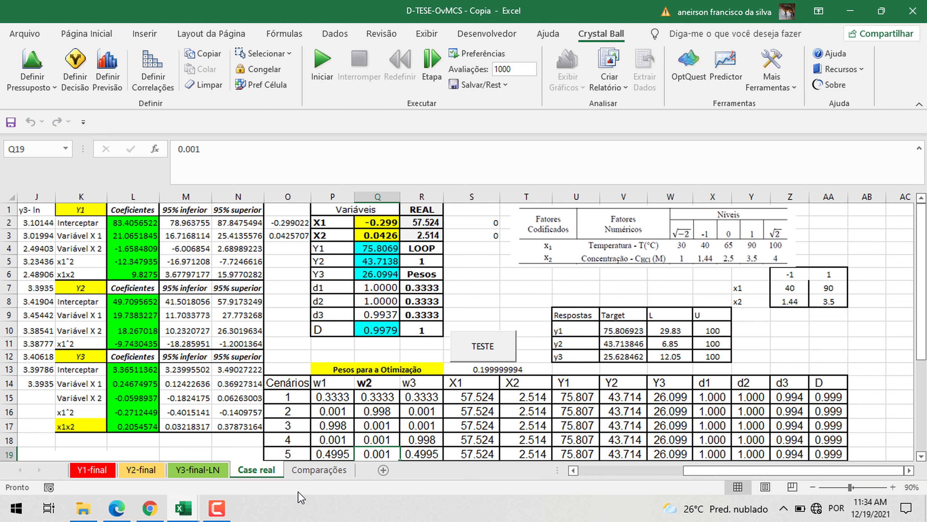
# - On the Comparações sheet, make the scenario 1 results from X1 to D (E2:M2) bold
pyautogui.click(319, 469)
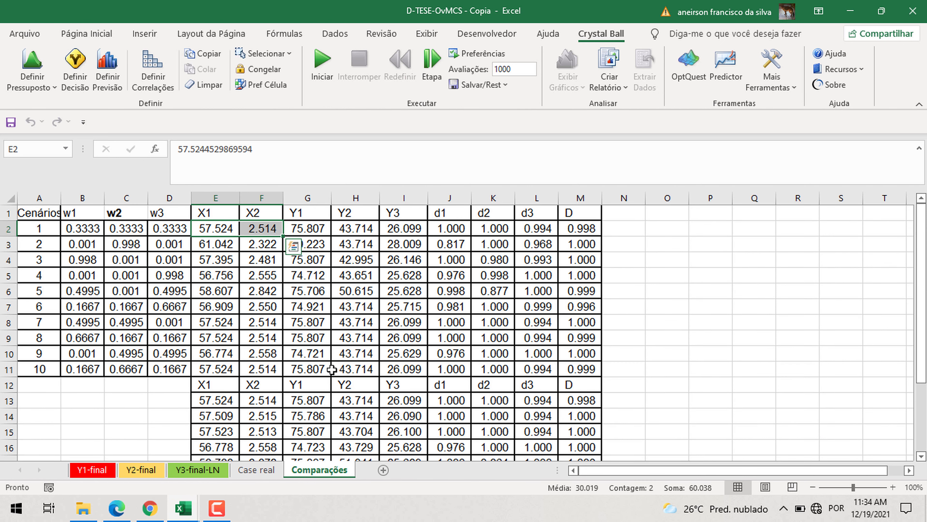
pyautogui.click(528, 285)
pyautogui.moveTo(218, 228); pyautogui.dragTo(591, 224)
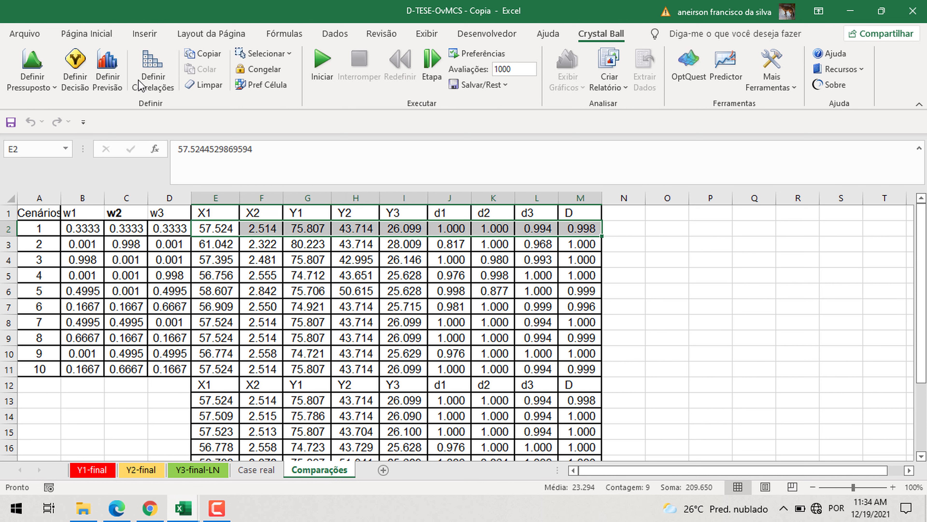
pyautogui.hotkey('ctrl', 'n')
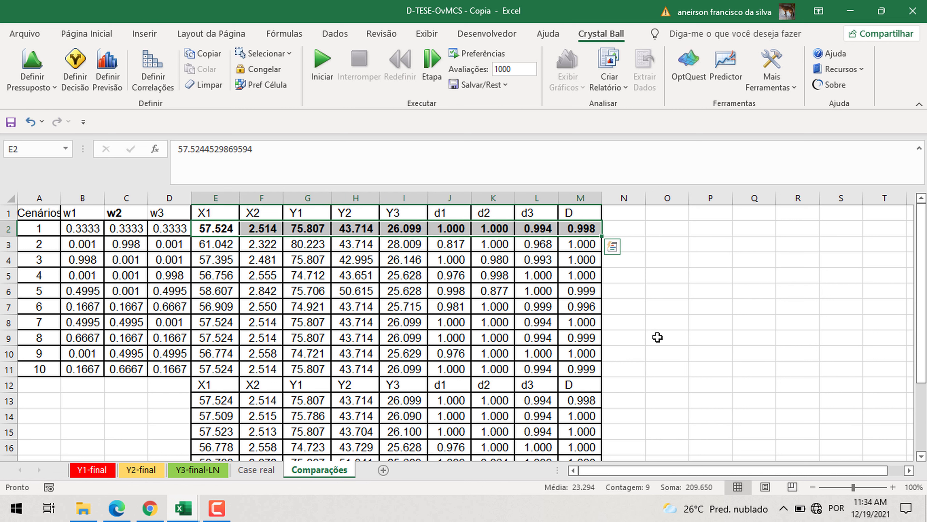
pyautogui.click(656, 337)
pyautogui.click(217, 225)
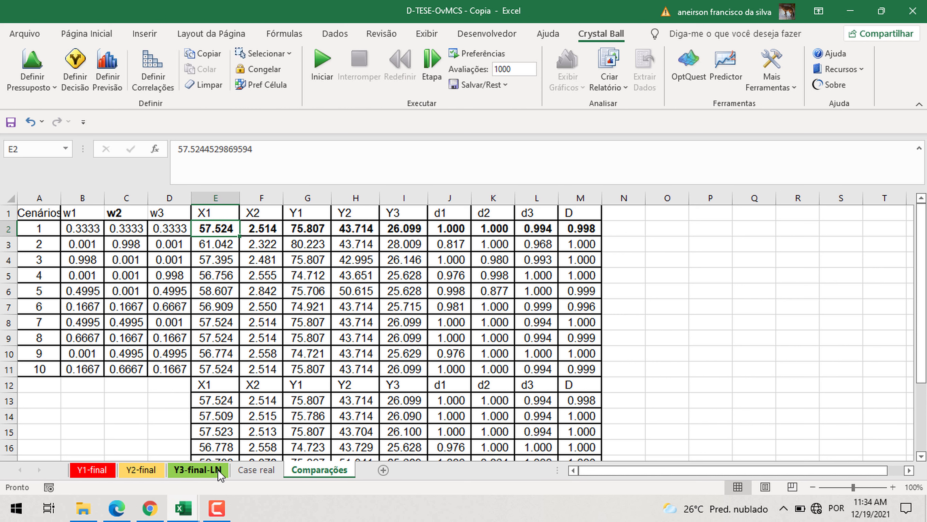
# - Return to the Case real sheet and review the scenario results table down to the Referencial row
pyautogui.click(241, 471)
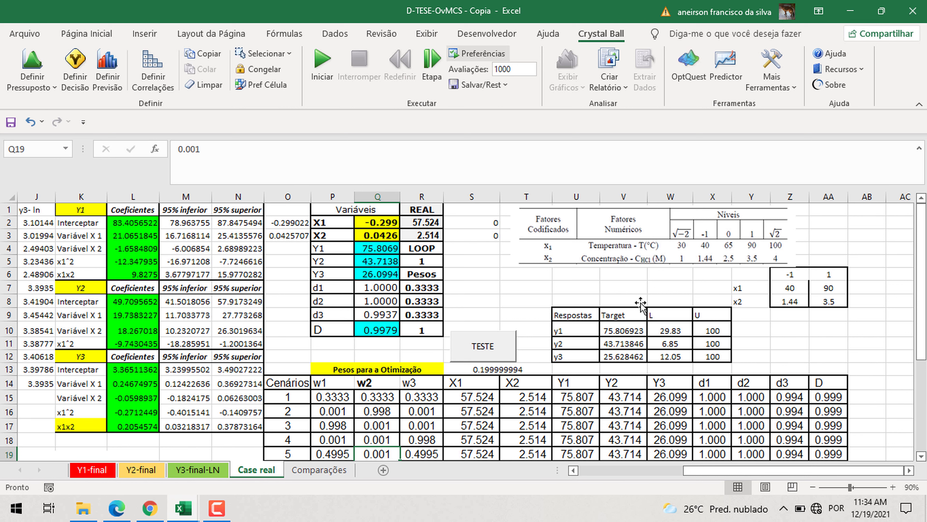
pyautogui.scroll(-2, 625, 376)
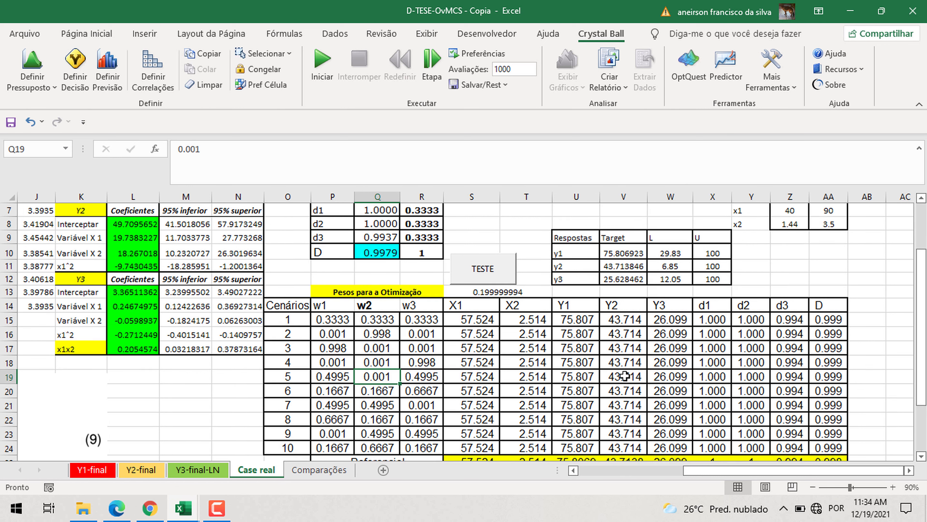
pyautogui.click(395, 391)
pyautogui.scroll(-2, 400, 364)
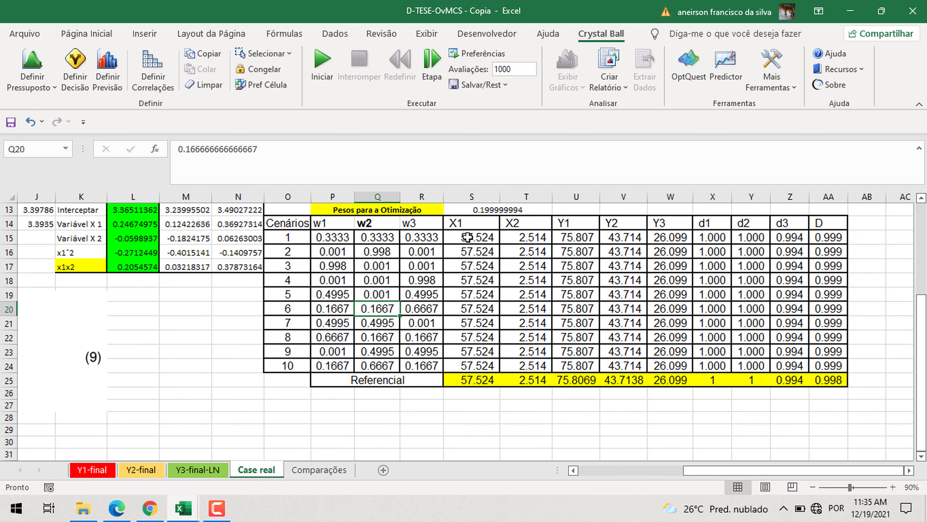
# - Clear the results of all ten scenarios from X1 to D (S15:AA24) on the Case real sheet
pyautogui.moveTo(467, 238); pyautogui.dragTo(813, 362)
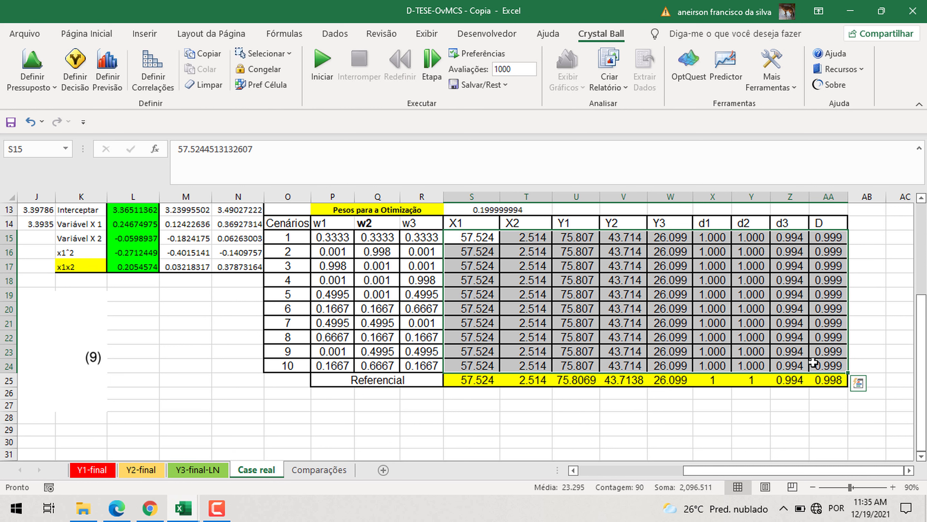
pyautogui.press('Delete')
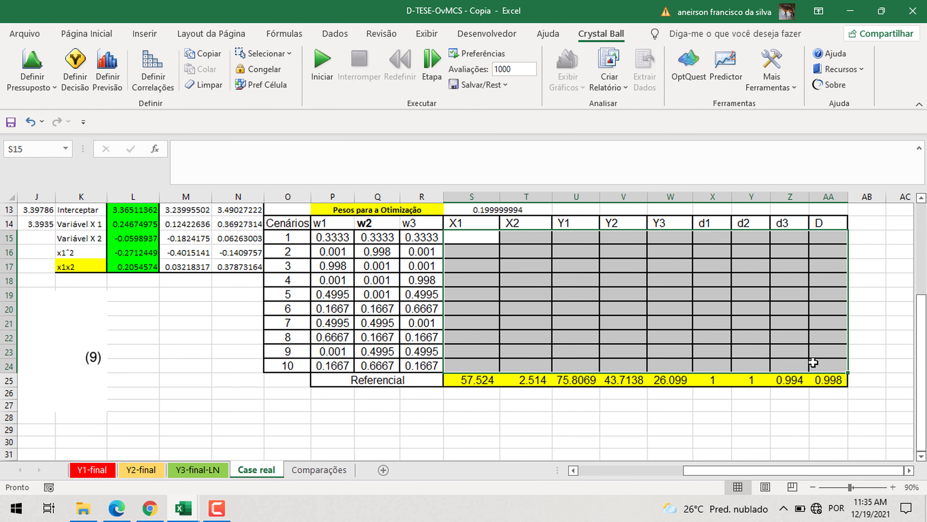
# - Review the Solver parameters and the GRG nonlinear method's options, leaving both without changes
pyautogui.scroll(3, 813, 363)
pyautogui.click(334, 34)
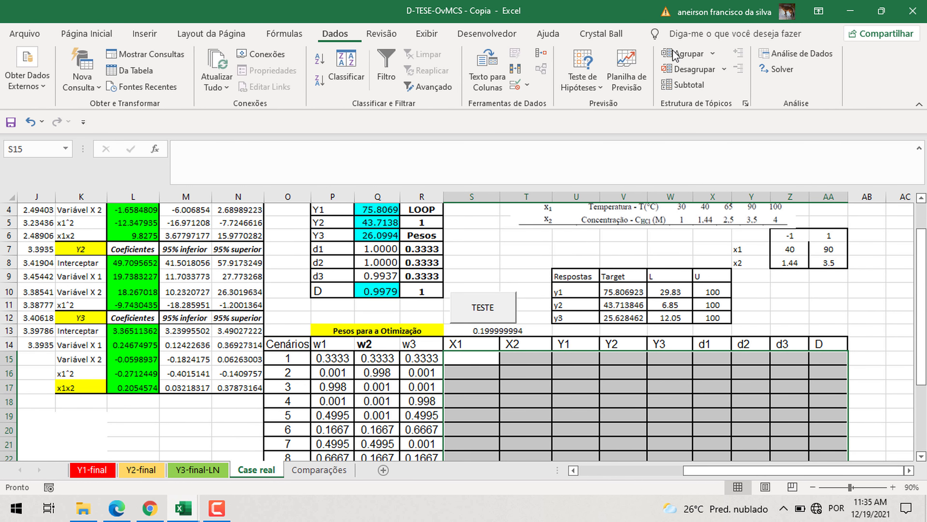
pyautogui.click(778, 70)
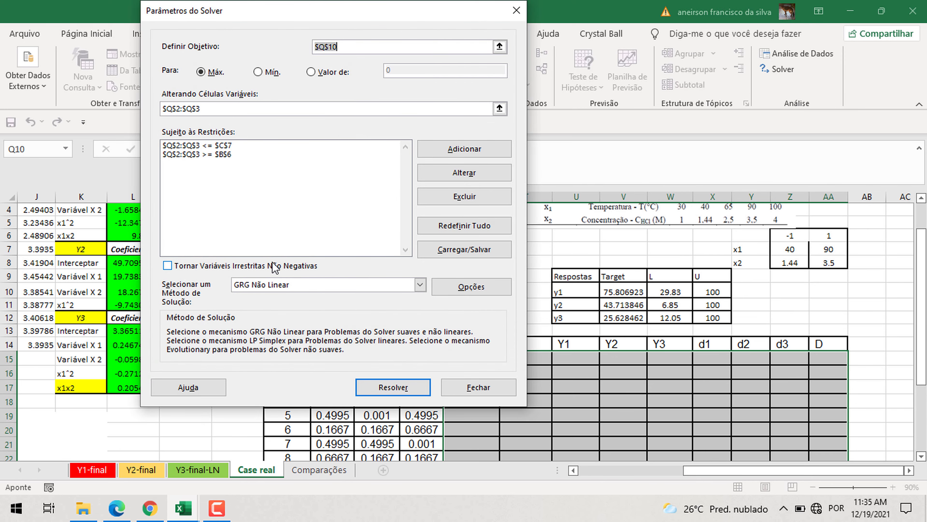
pyautogui.click(468, 287)
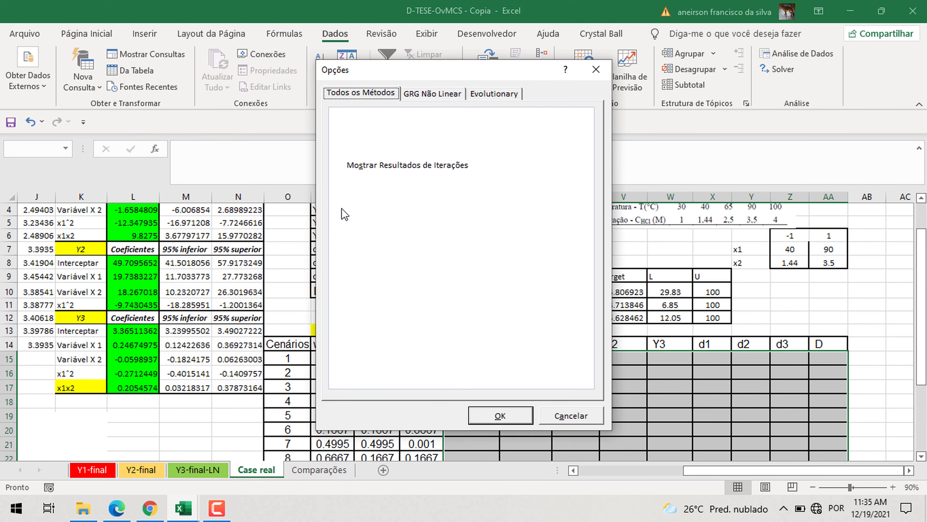
pyautogui.click(433, 94)
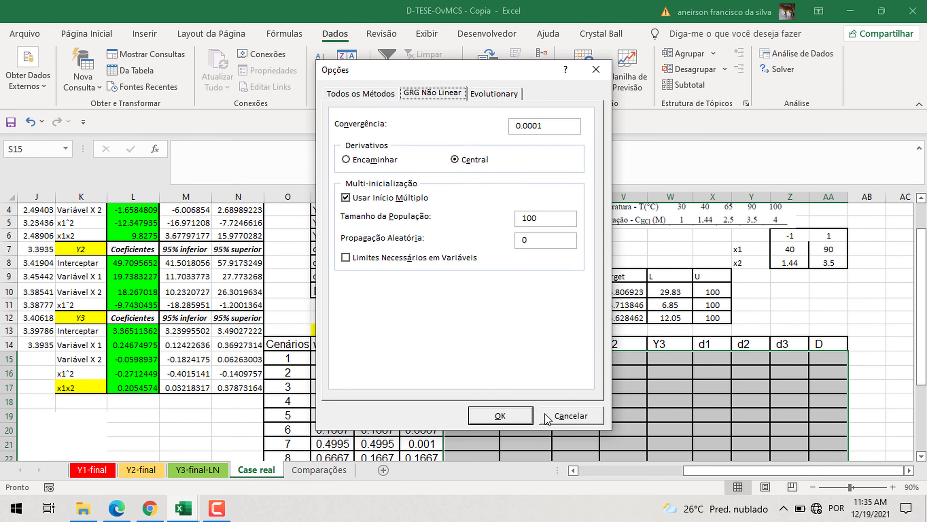
pyautogui.click(571, 418)
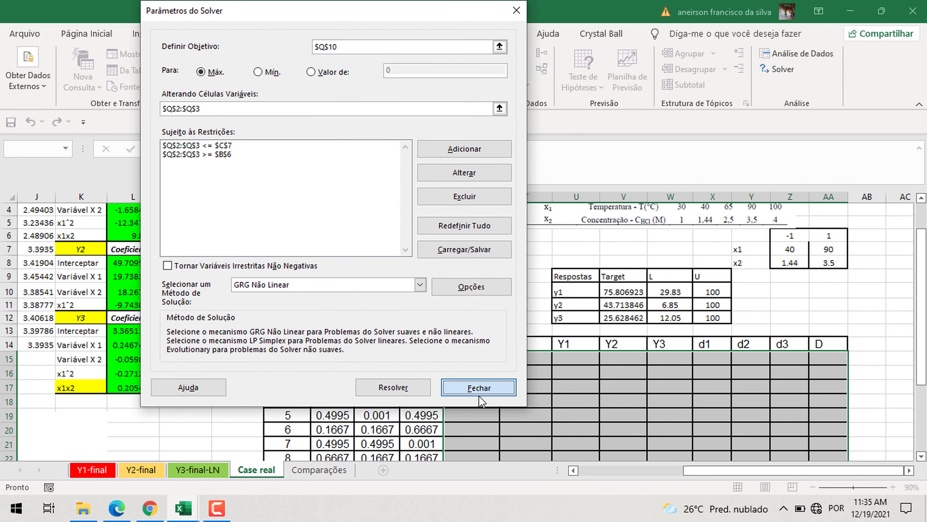
pyautogui.click(479, 388)
# - Run the TESTE macro to refill the scenario results table and review its rows down to Referencial
pyautogui.click(456, 316)
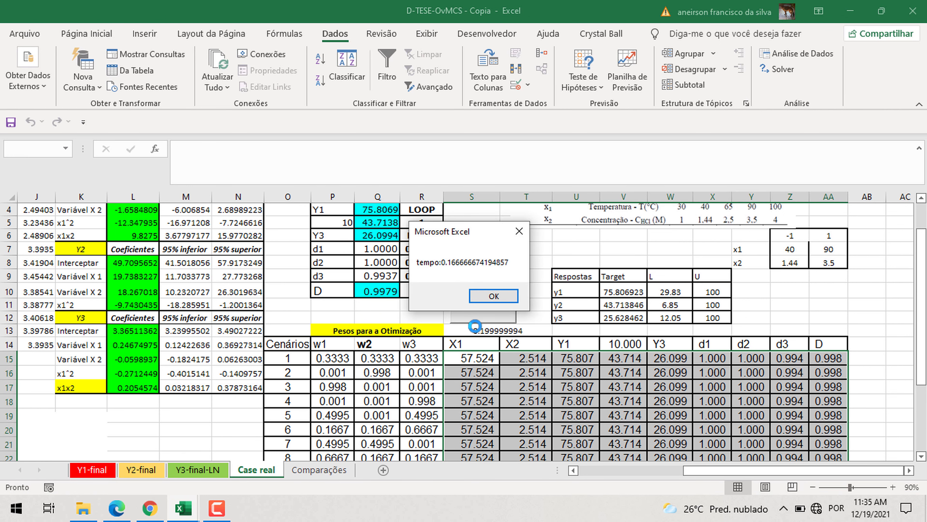
pyautogui.click(493, 296)
pyautogui.scroll(-3, 608, 313)
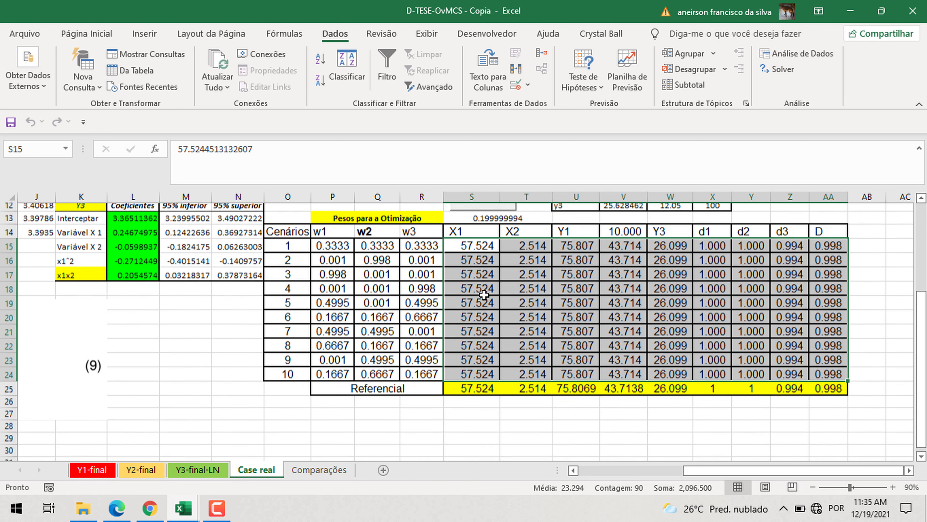
pyautogui.click(608, 313)
pyautogui.scroll(1, 609, 312)
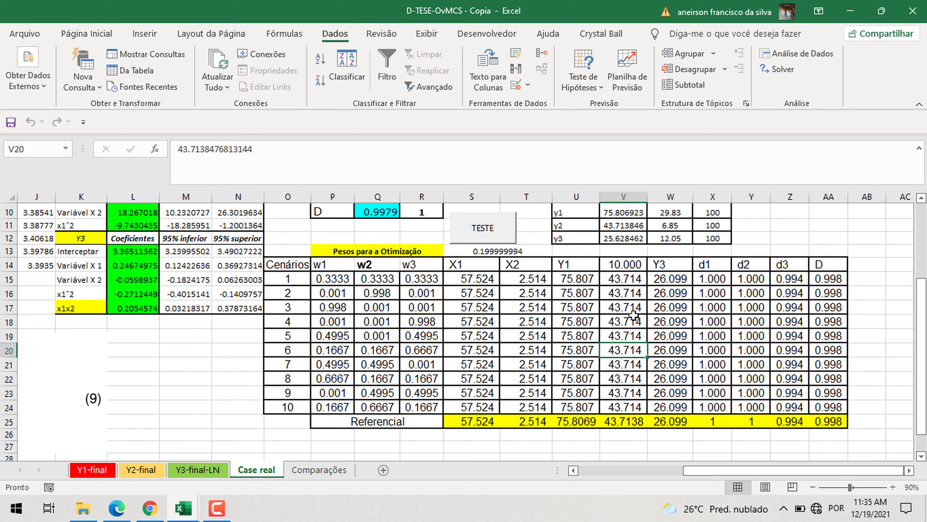
# - Check the TRANSPOR(P2:P10) formula in header cell V14 and set its source label in P5 to Y2
pyautogui.doubleClick(624, 265)
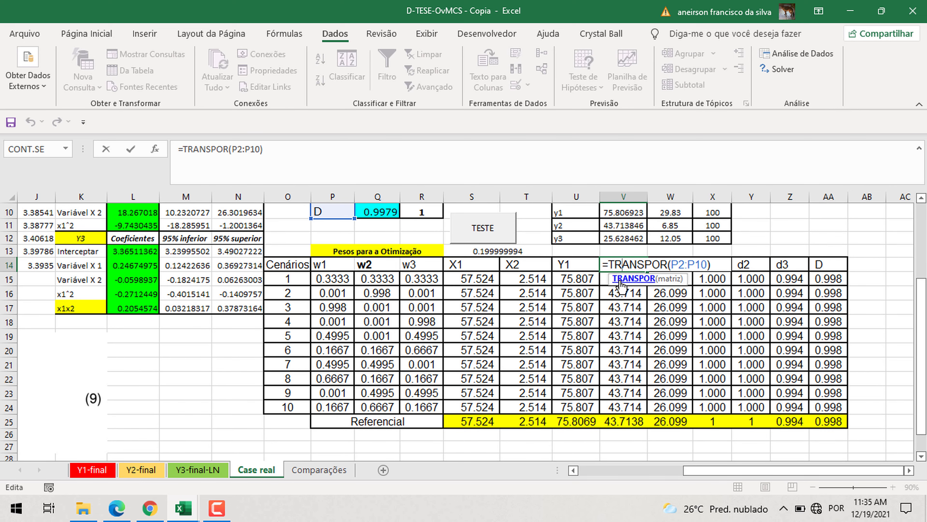
pyautogui.scroll(3, 635, 321)
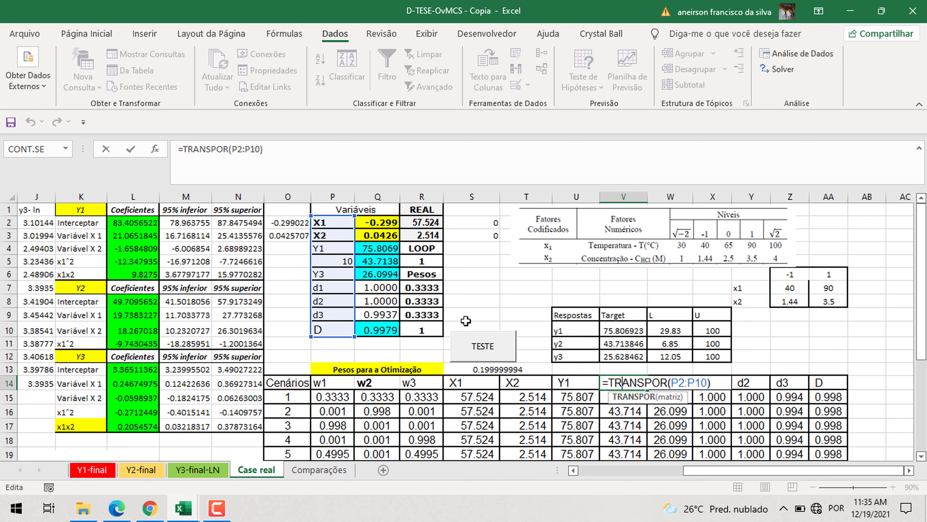
pyautogui.hotkey('ctrl', 'shift', 'Return')
pyautogui.click(340, 261)
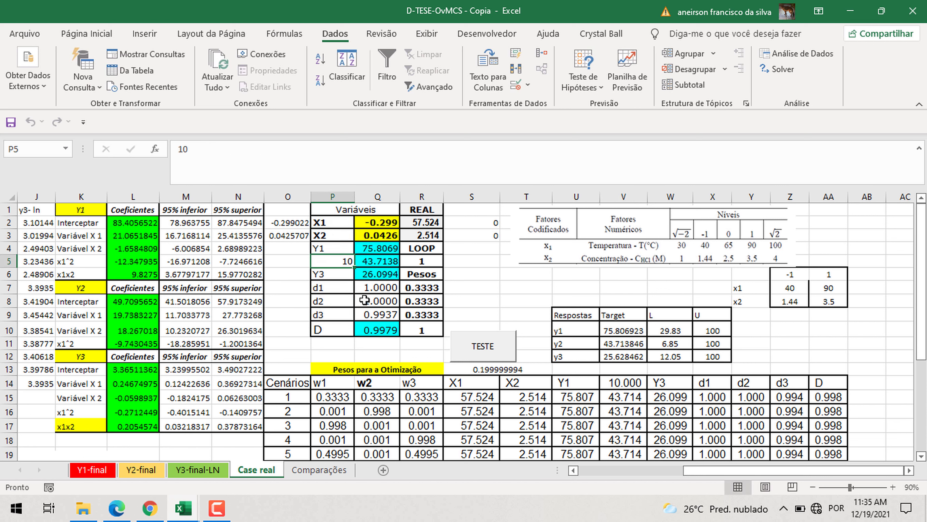
pyautogui.write('Y2')
pyautogui.press('Return')
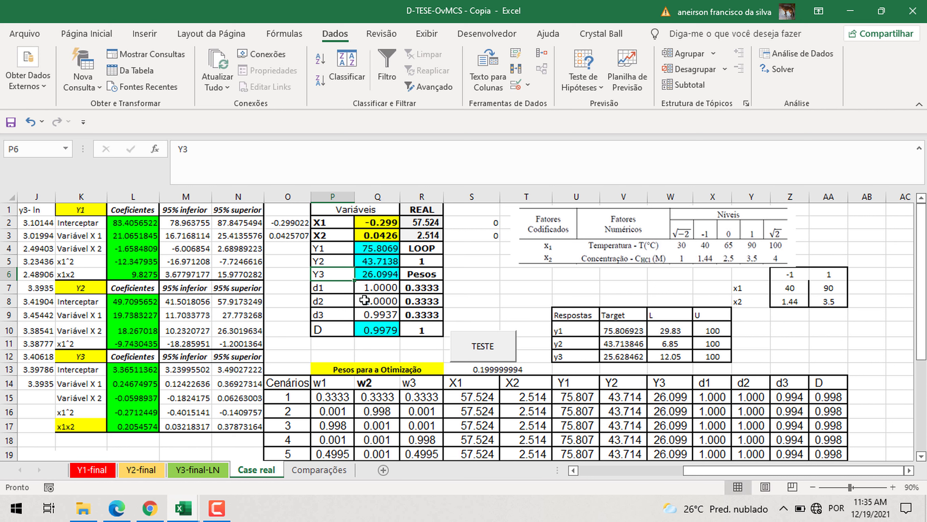
# - Add an OptQuest objective that maximizes the mean (Média) of forecast D
pyautogui.moveTo(481, 402); pyautogui.dragTo(527, 401)
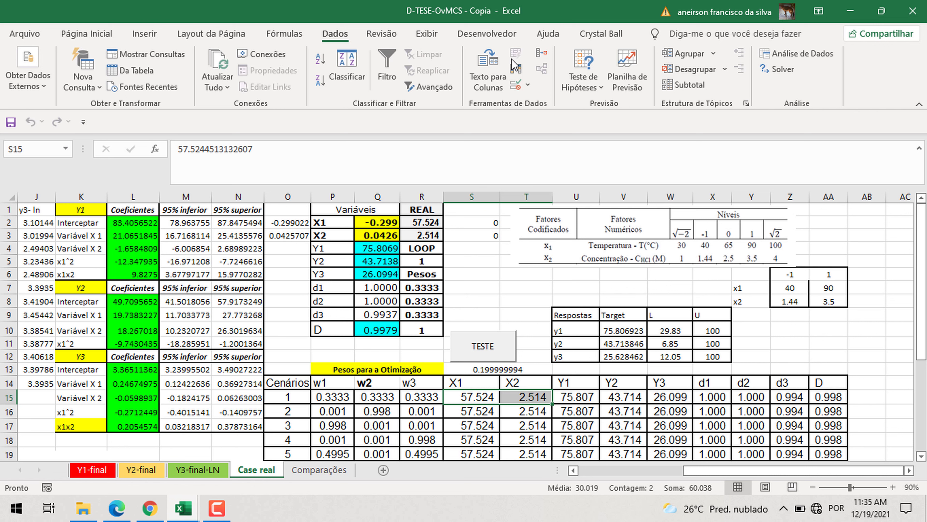
pyautogui.click(597, 36)
pyautogui.click(209, 511)
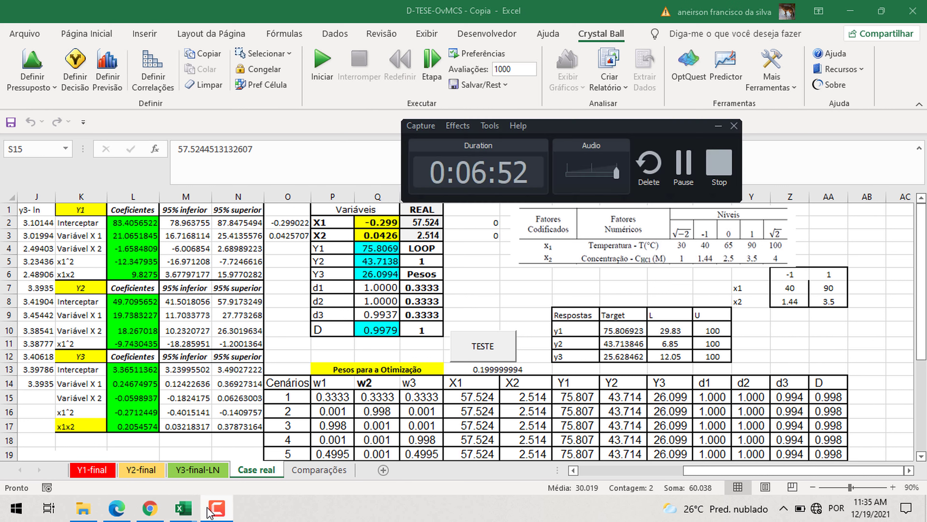
pyautogui.click(717, 125)
pyautogui.click(679, 76)
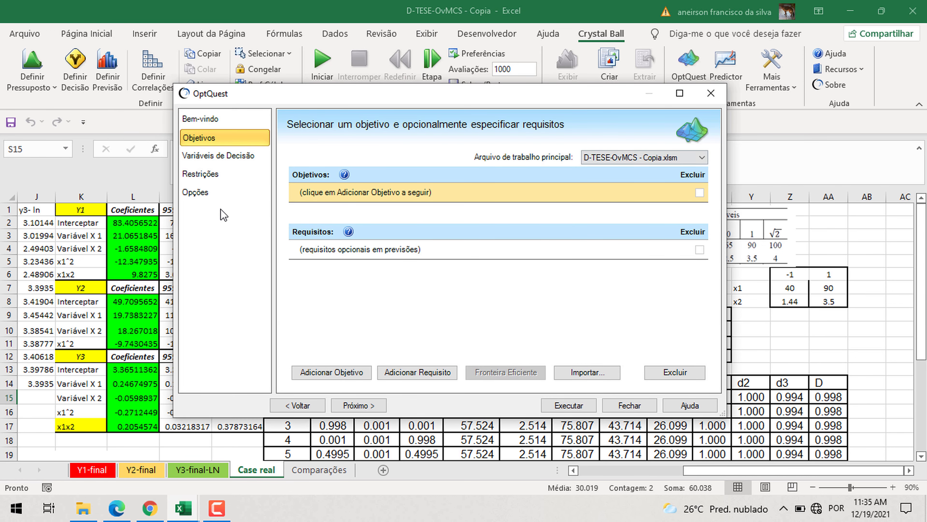
pyautogui.click(365, 374)
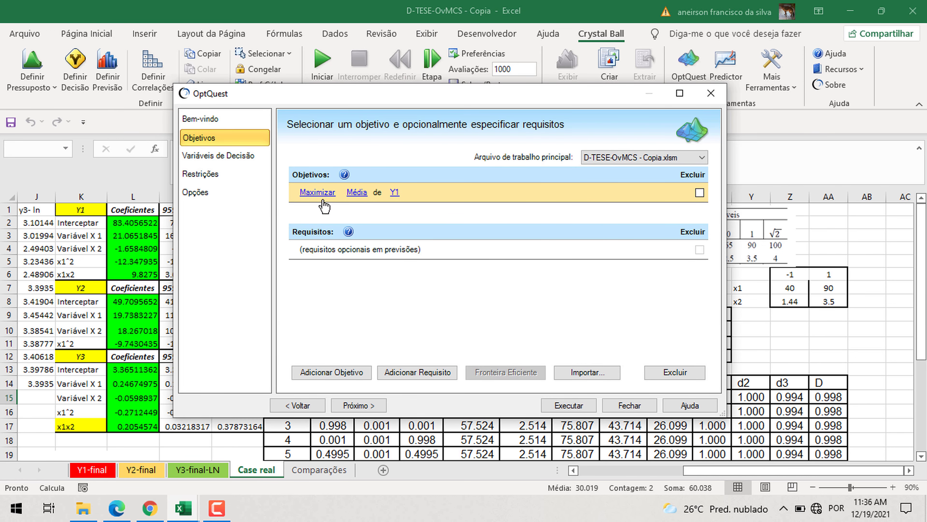
pyautogui.click(394, 199)
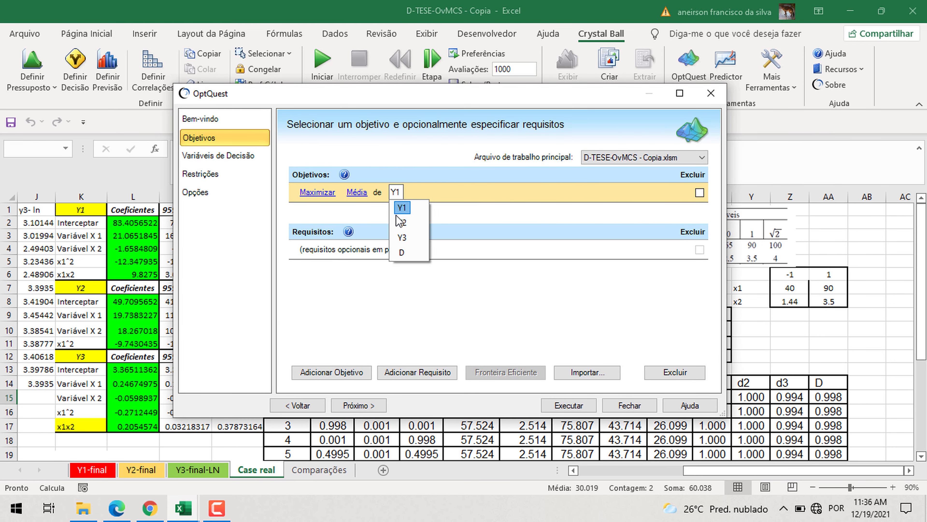
pyautogui.click(398, 256)
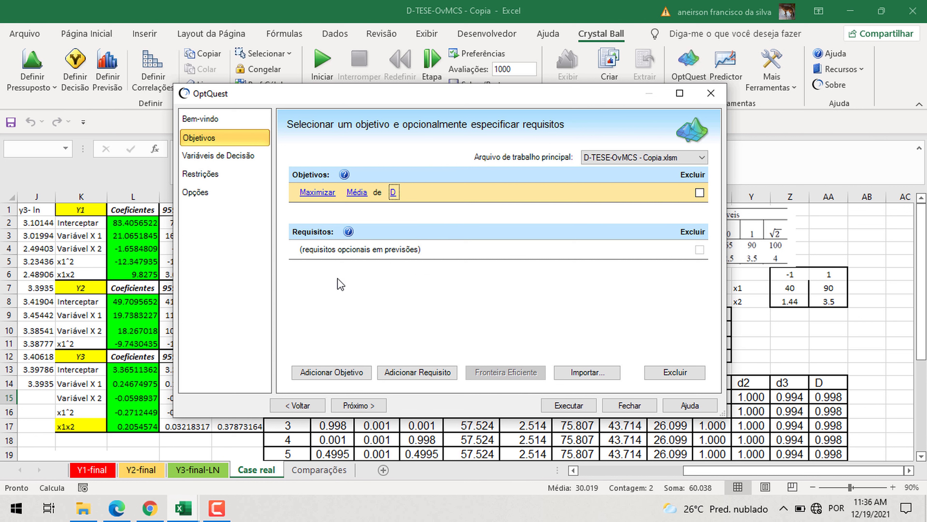
# - Review the OptQuest decision variables, constraints and run options for the optimization
pyautogui.click(220, 155)
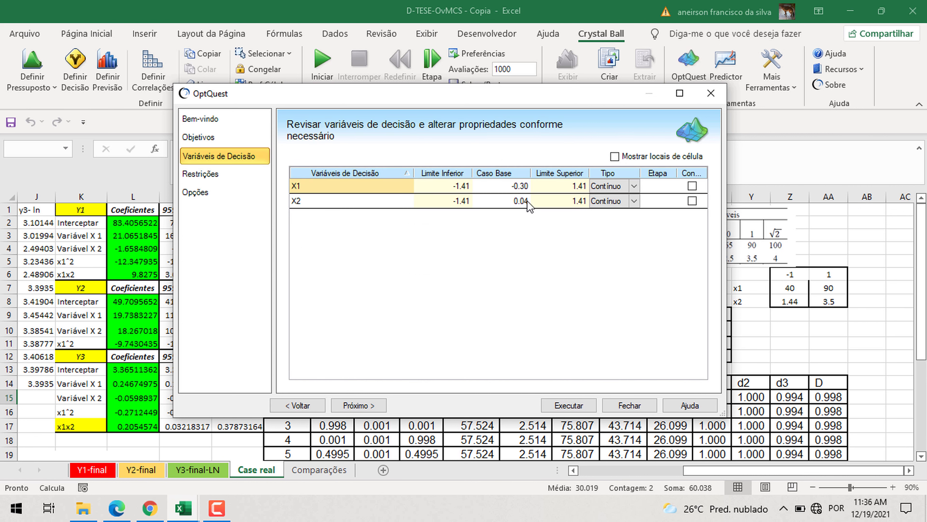
pyautogui.click(220, 184)
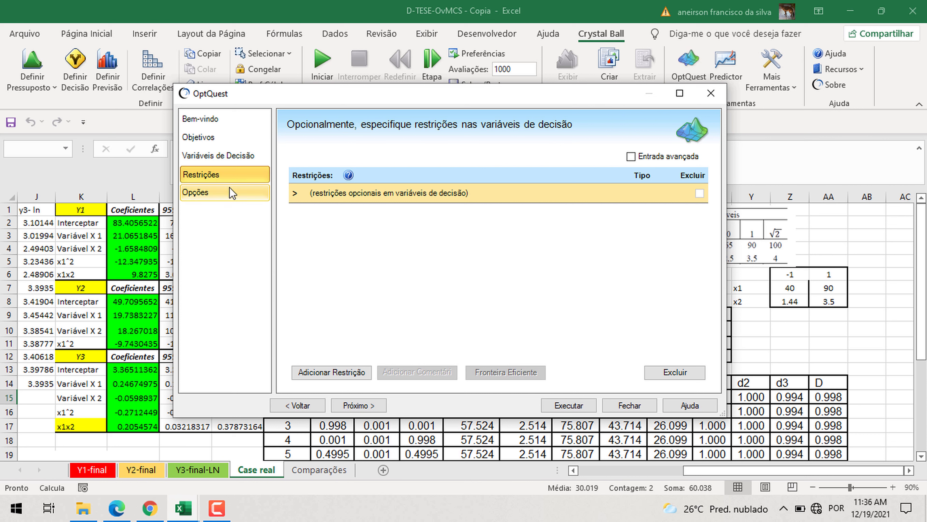
pyautogui.click(202, 192)
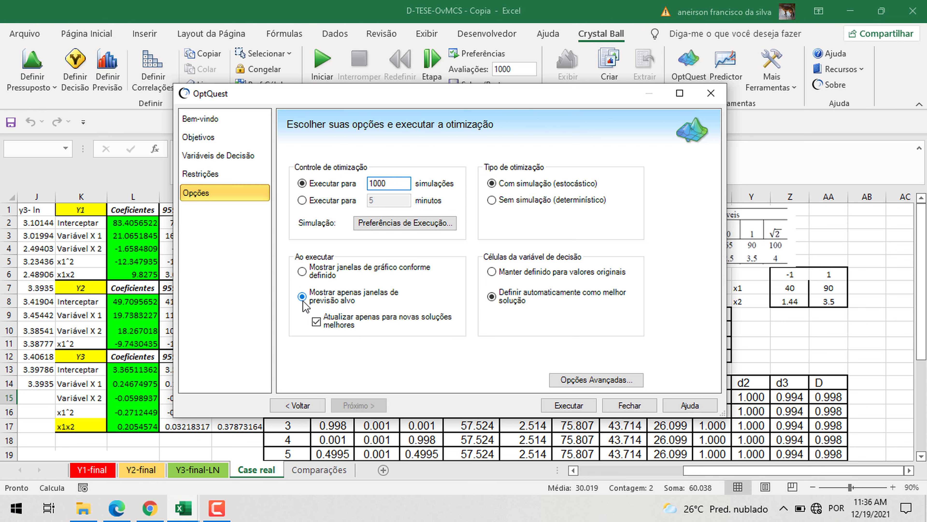
# - Examine the trials and speed run preferences, briefly trying chart window suppression before restoring redraw every 1 second
pyautogui.click(381, 229)
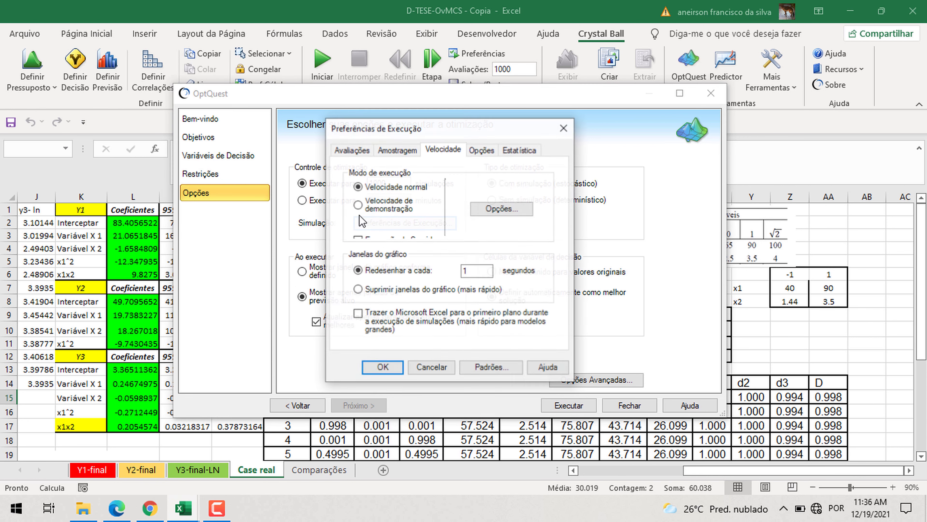
pyautogui.moveTo(456, 133); pyautogui.dragTo(668, 166)
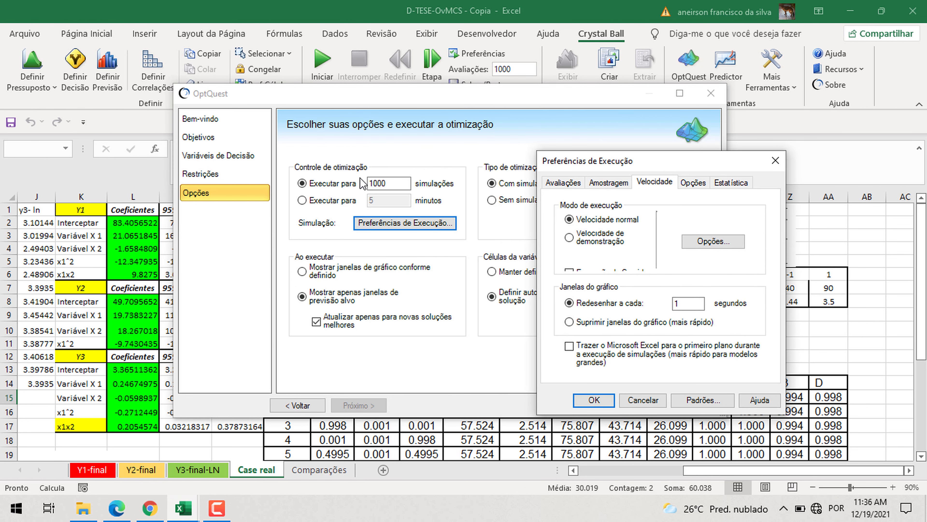
pyautogui.click(565, 184)
pyautogui.press('Tab')
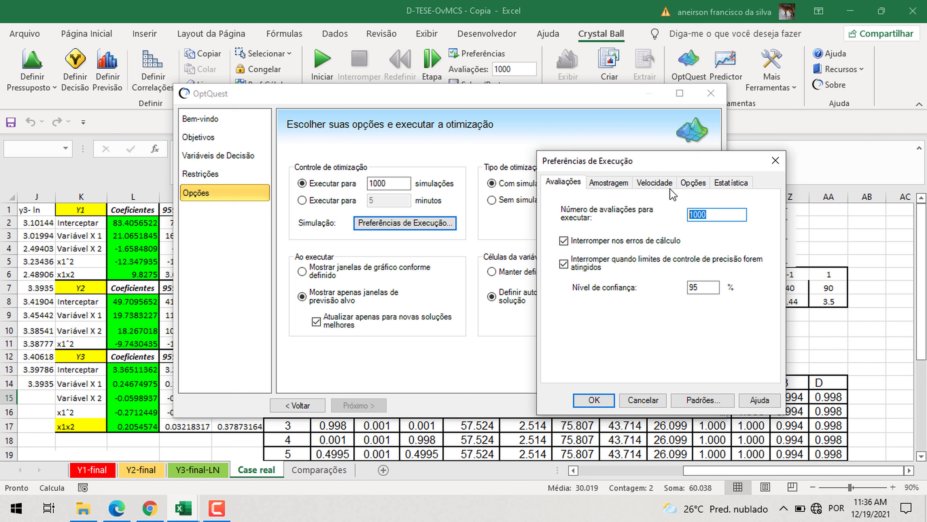
pyautogui.click(655, 183)
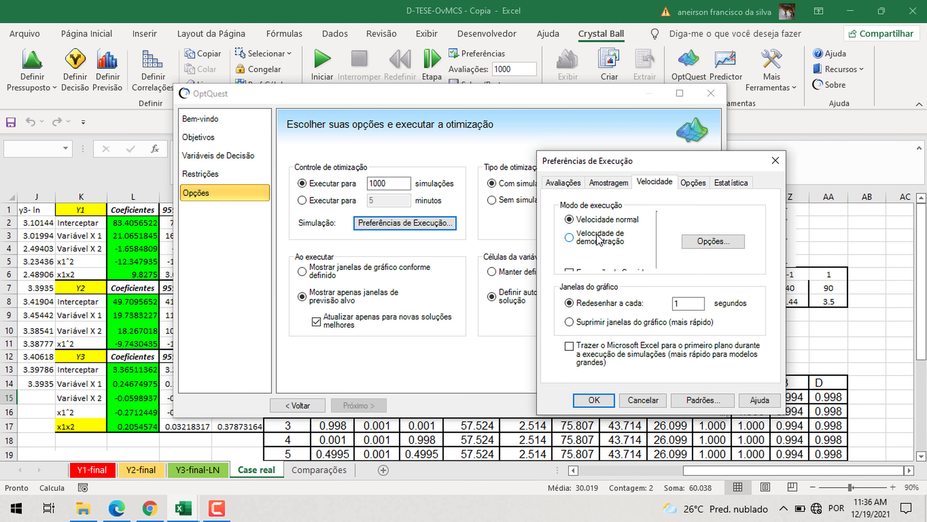
pyautogui.click(570, 322)
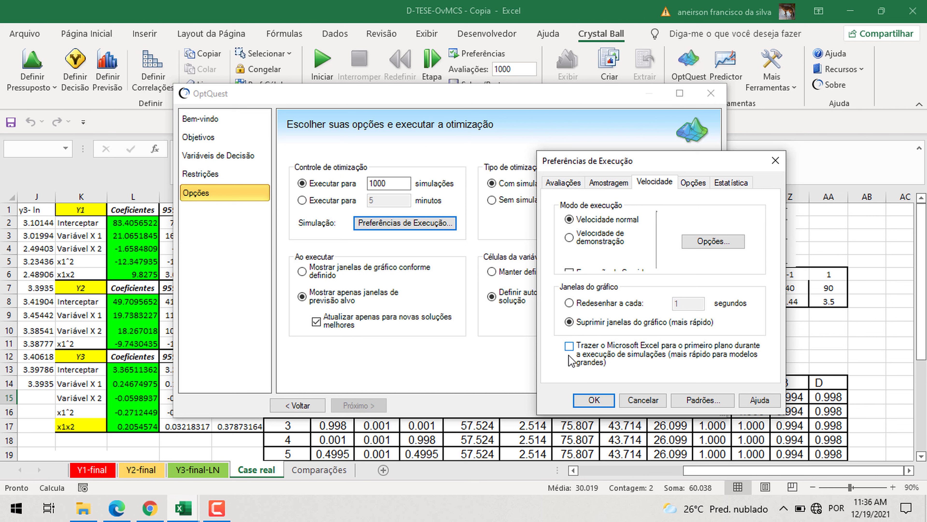
pyautogui.click(570, 304)
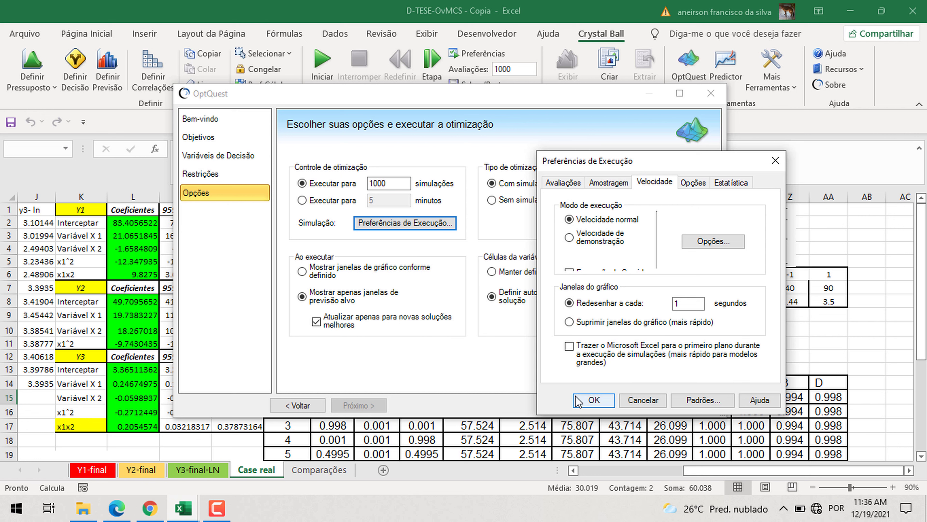
pyautogui.click(575, 406)
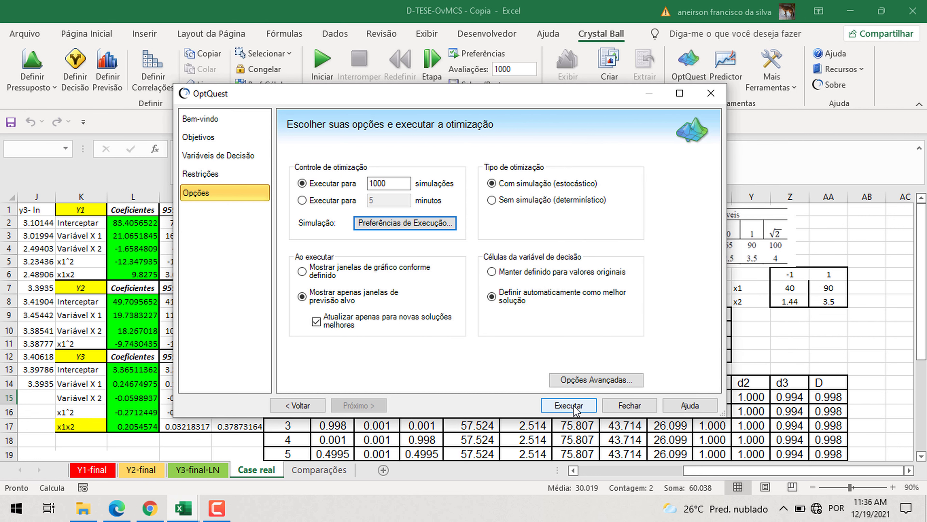
# - Run the OptQuest optimization, stop it after the first simulation, reset it to clear all results and close the control panel
pyautogui.click(573, 405)
pyautogui.click(471, 305)
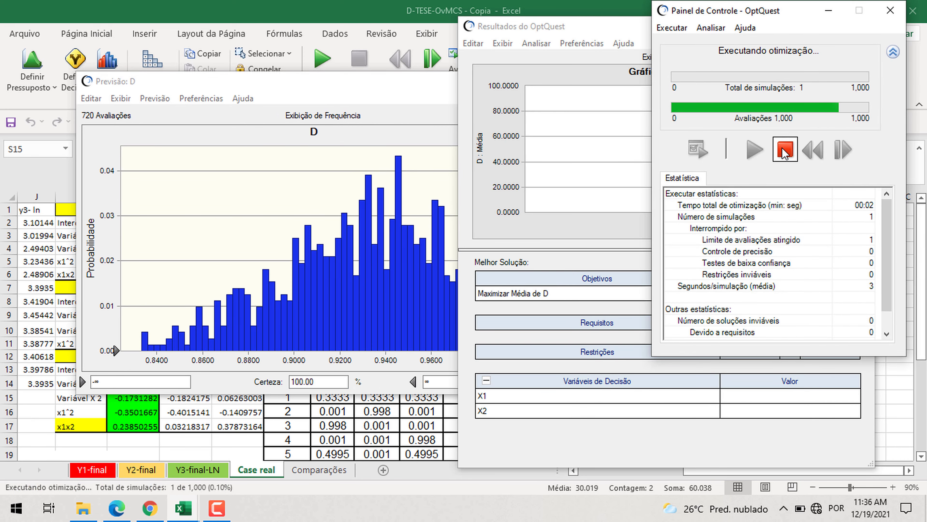
pyautogui.click(783, 151)
pyautogui.click(813, 149)
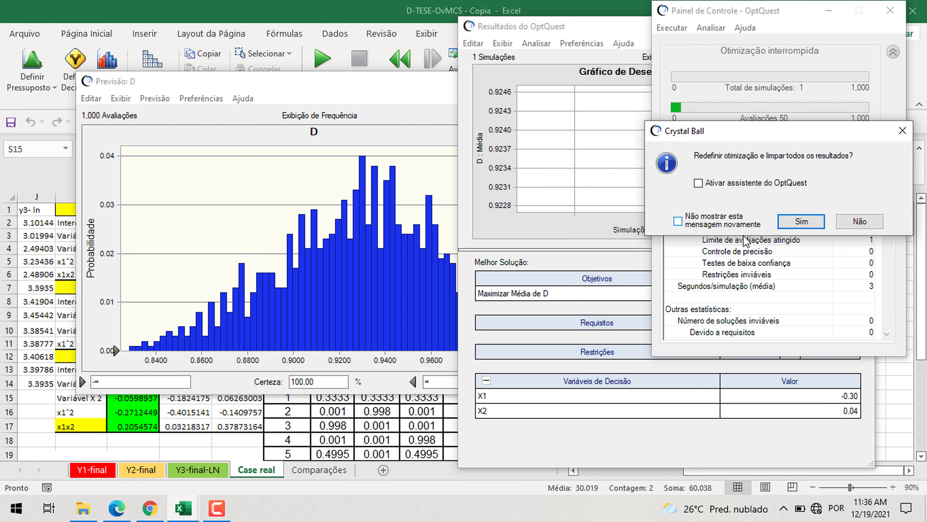
pyautogui.click(802, 221)
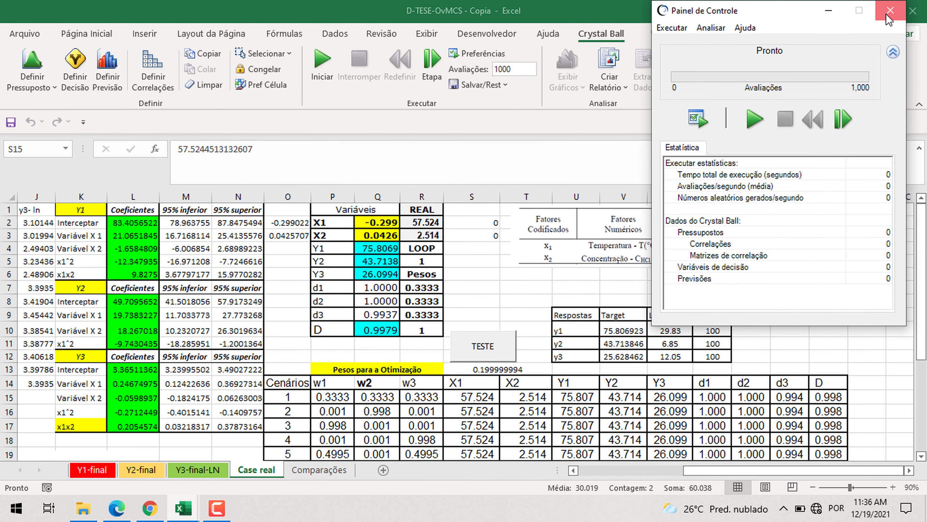
pyautogui.click(888, 15)
# - Reopen the OptQuest setup and add three requirements to the objective definition
pyautogui.click(675, 61)
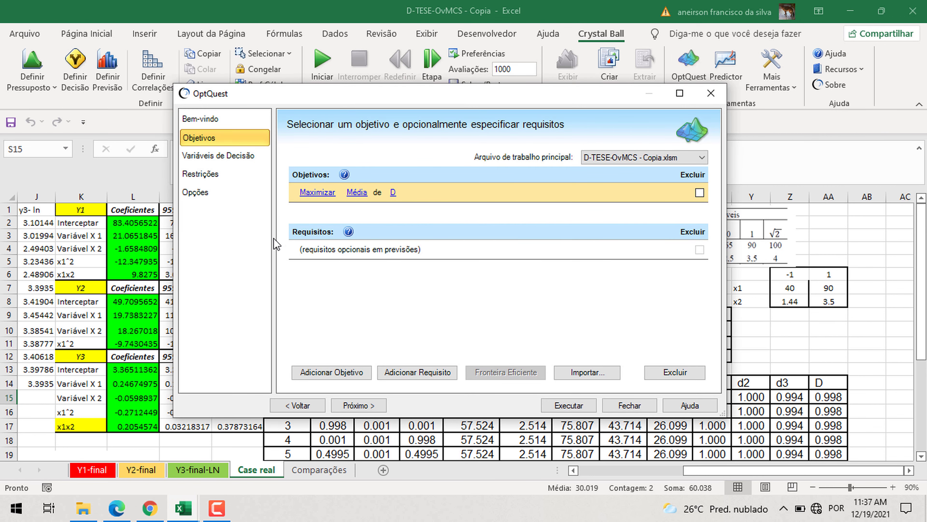
pyautogui.click(431, 375)
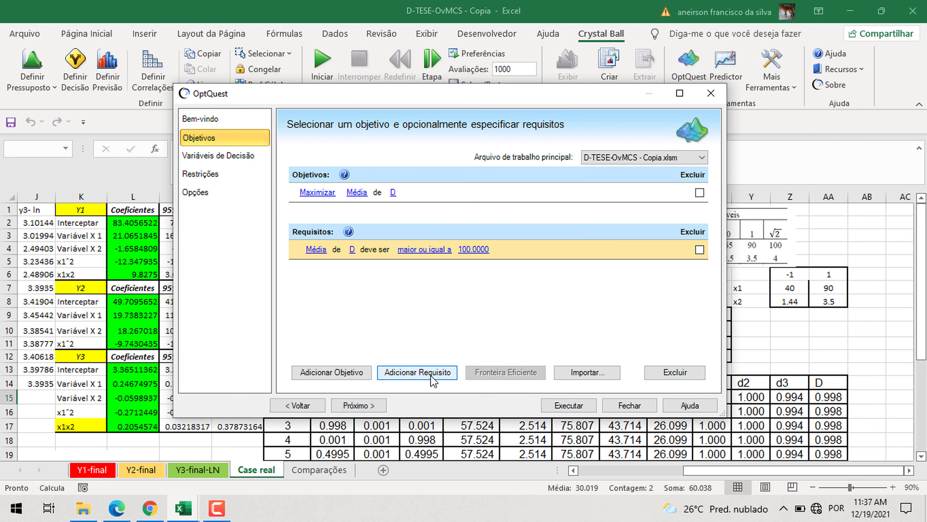
pyautogui.click(431, 375)
pyautogui.click(432, 375)
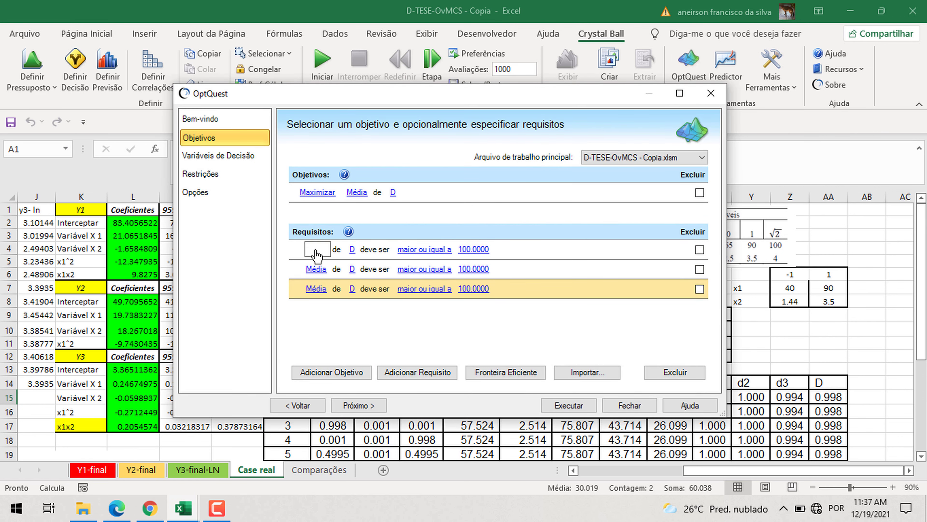
# - Change the statistic of all three OptQuest requirements to Mínimo
pyautogui.click(316, 250)
pyautogui.click(327, 285)
pyautogui.click(317, 270)
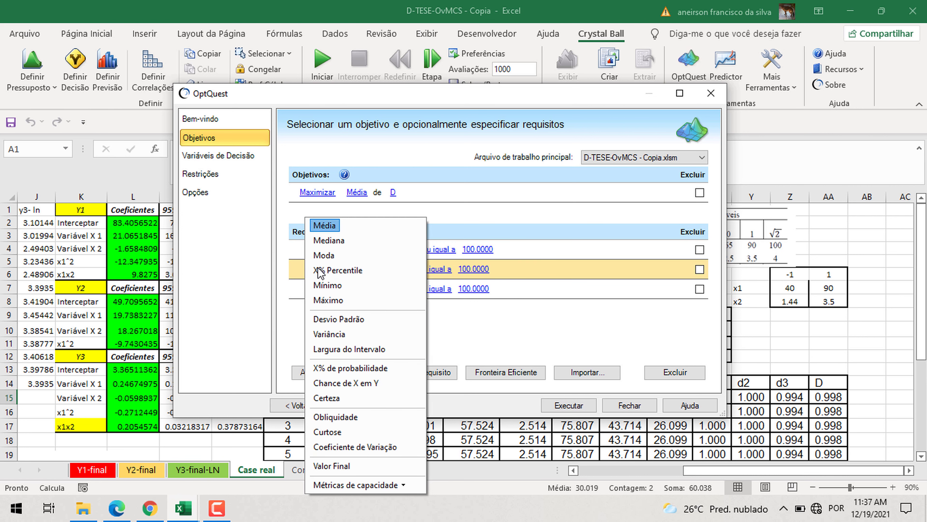
pyautogui.click(327, 285)
pyautogui.click(316, 289)
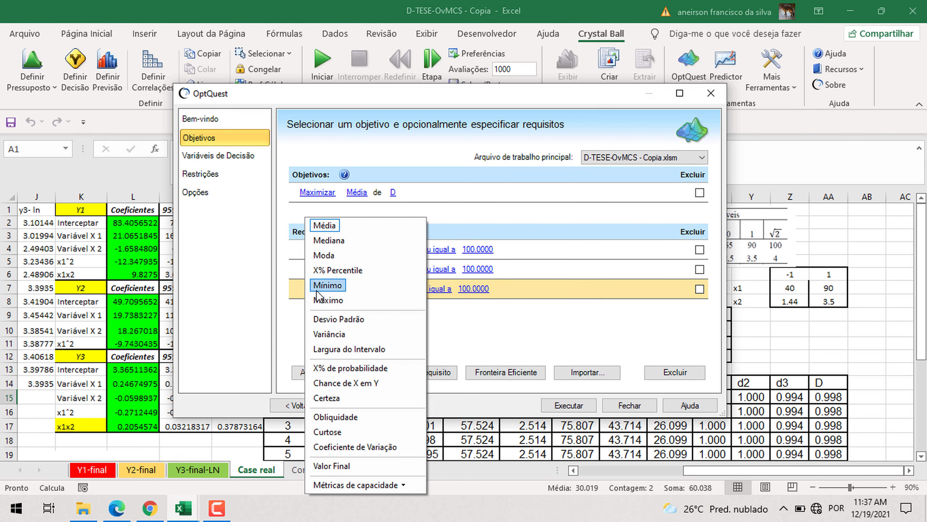
pyautogui.click(327, 285)
# - Assign forecasts Y1, Y2 and Y3 to the first, second and third requirements respectively
pyautogui.click(356, 250)
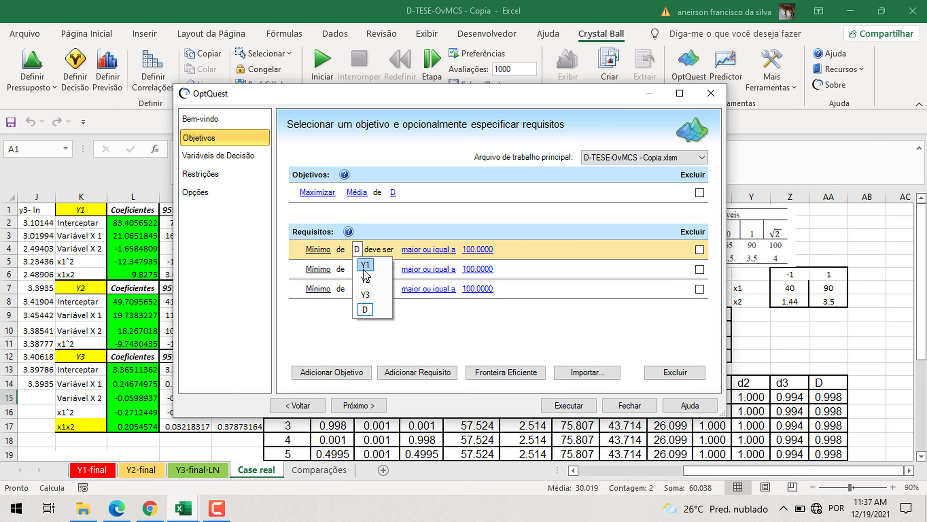
pyautogui.click(365, 266)
pyautogui.click(357, 270)
pyautogui.click(365, 300)
pyautogui.click(356, 289)
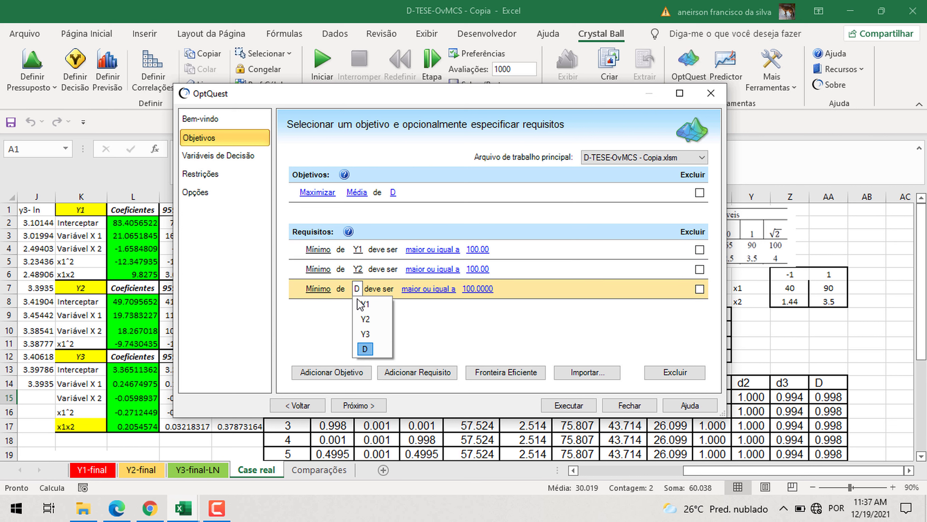
pyautogui.click(366, 334)
# - Set the lower limit of the Y1, Y2 and Y3 requirements to 0
pyautogui.click(482, 250)
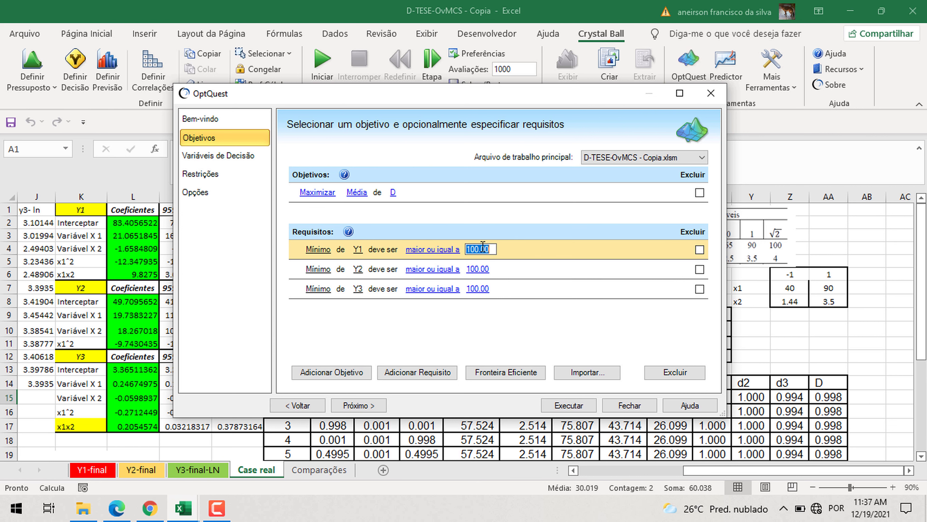
pyautogui.write('0')
pyautogui.click(475, 269)
pyautogui.write('0')
pyautogui.click(477, 288)
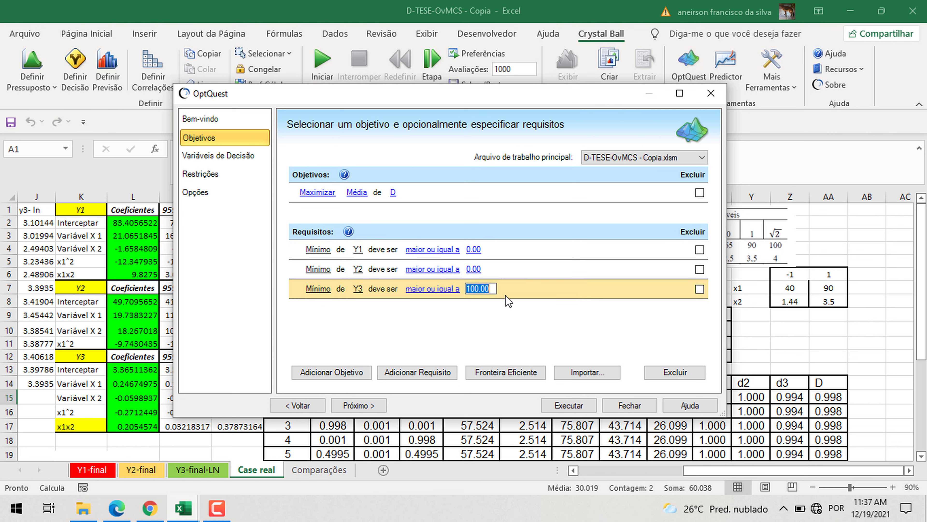
pyautogui.write('0')
pyautogui.click(545, 324)
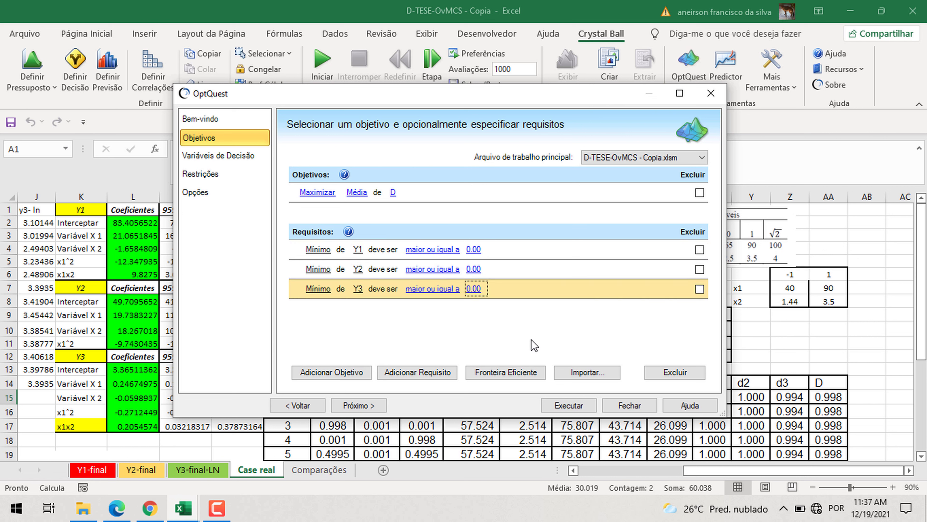
# - Run the OptQuest optimization, accepting the random seed notice, and bring the OptQuest results window to the front
pyautogui.click(580, 406)
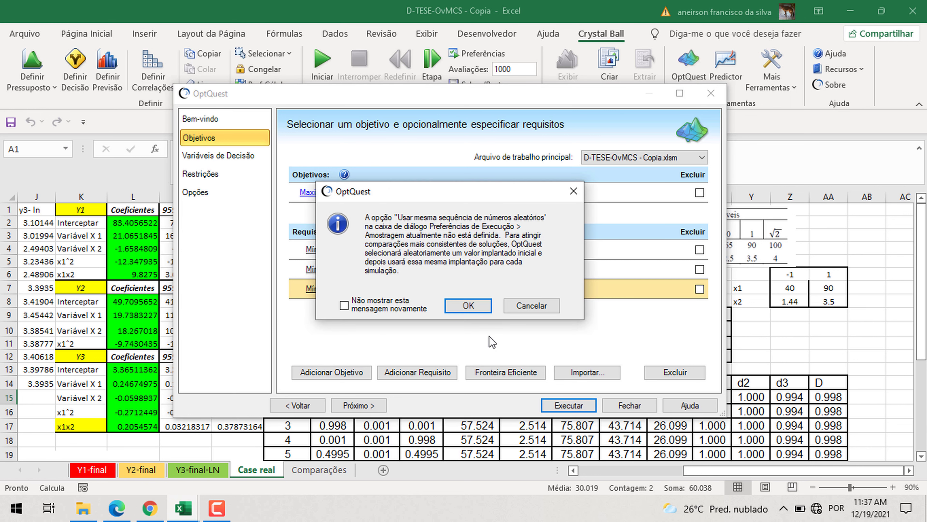
pyautogui.click(473, 308)
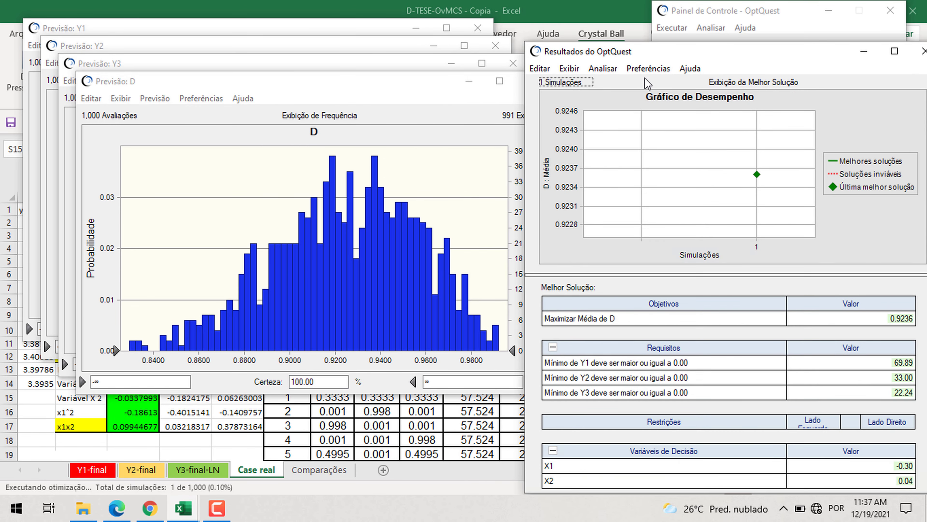
pyautogui.click(718, 19)
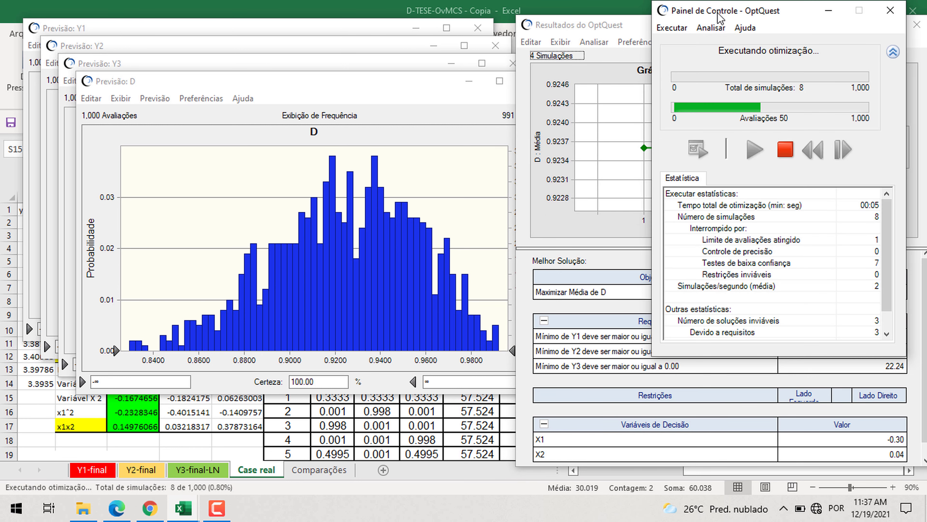
pyautogui.click(609, 26)
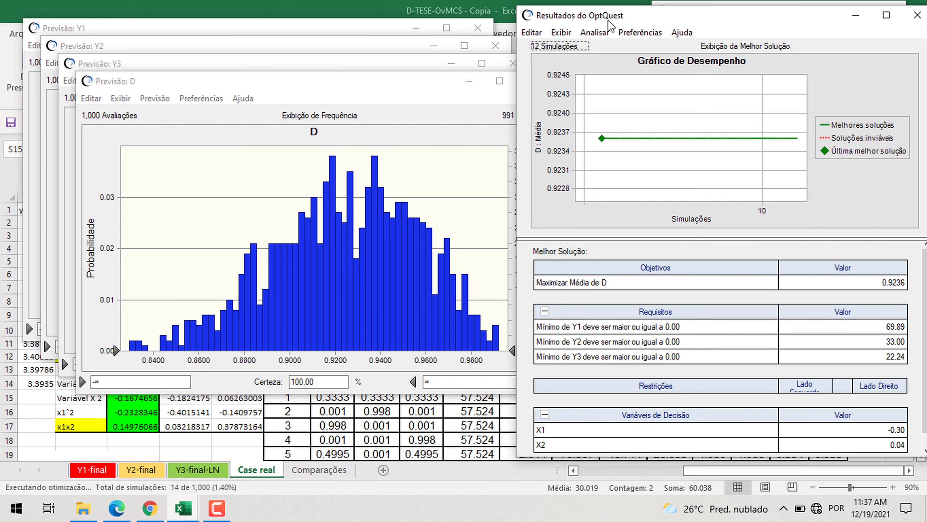
pyautogui.moveTo(609, 21); pyautogui.dragTo(613, 21)
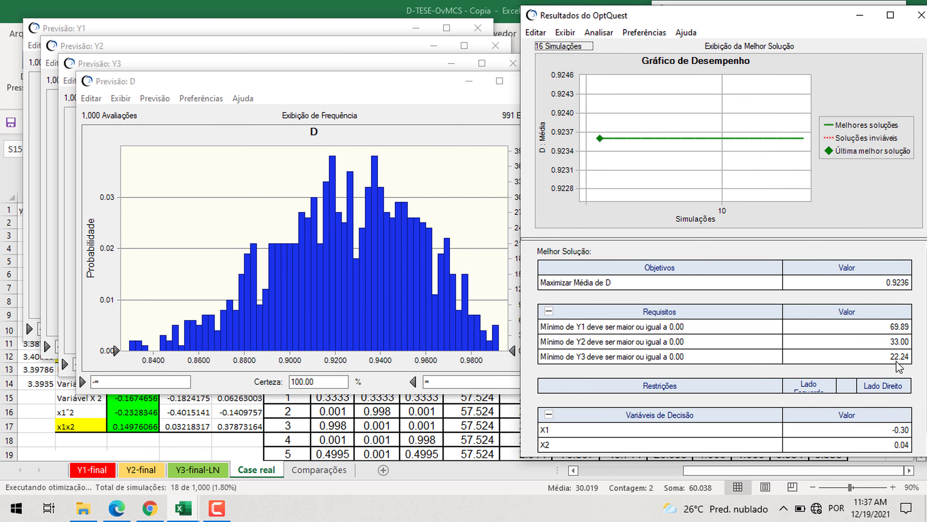
# - Move the D forecast chart clear of the other charts and set its certainty to 95%
pyautogui.moveTo(330, 88); pyautogui.dragTo(309, 162)
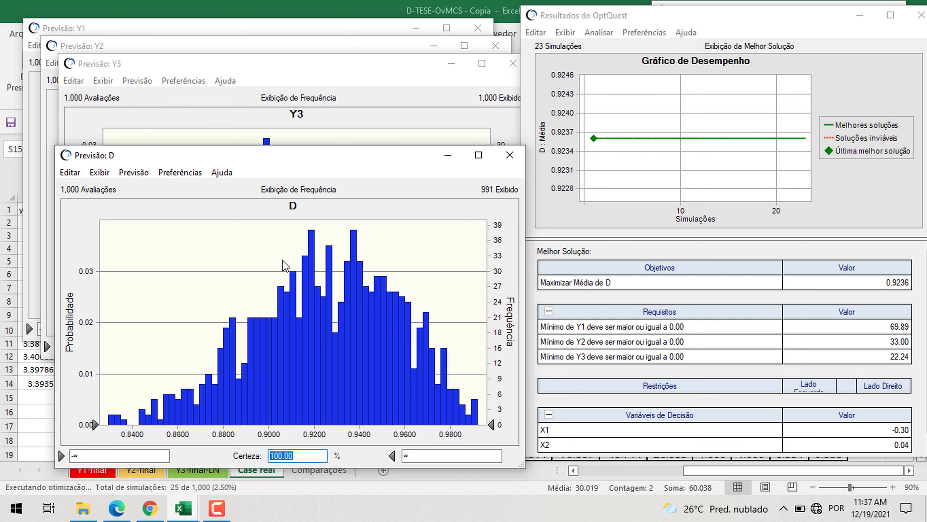
pyautogui.write('95')
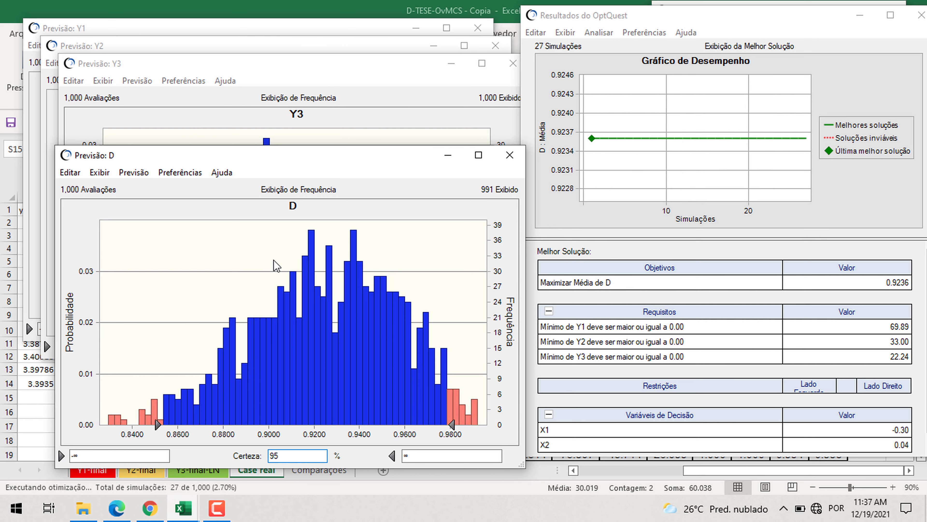
pyautogui.press('Return')
# - Add a Média marker line and red columns to the D forecast chart, and check its certainty range limits
pyautogui.click(175, 172)
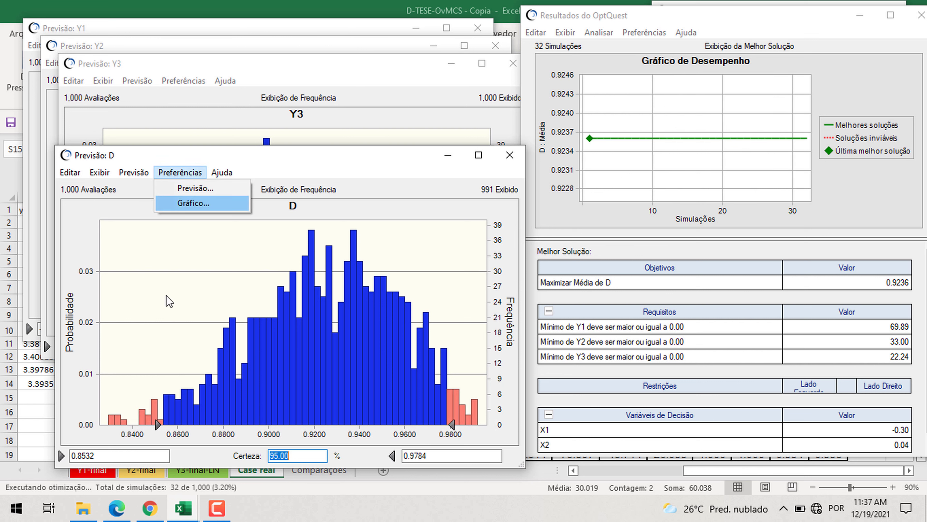
pyautogui.click(193, 205)
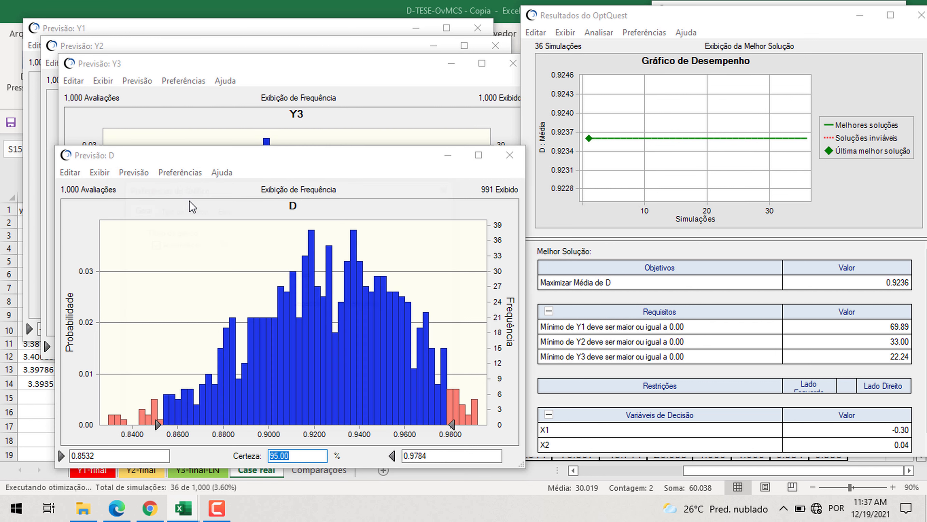
pyautogui.click(183, 209)
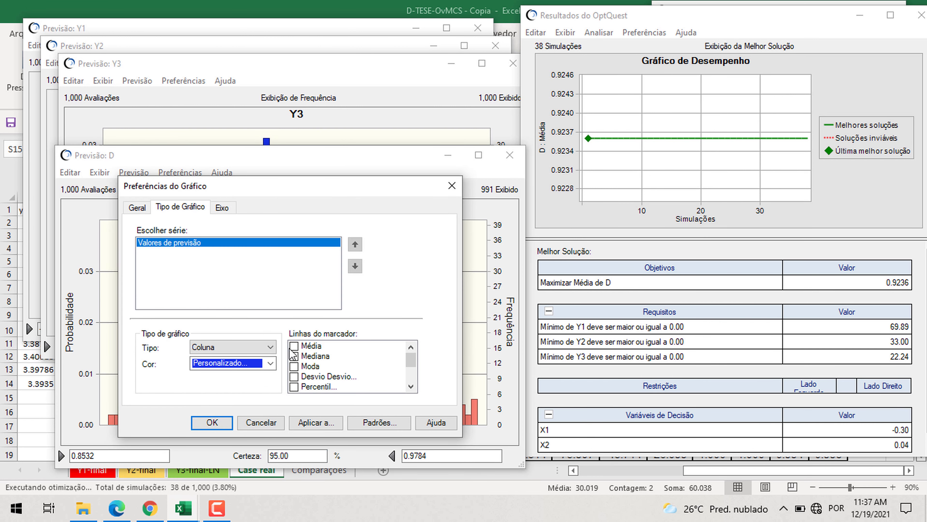
pyautogui.click(294, 346)
pyautogui.click(271, 363)
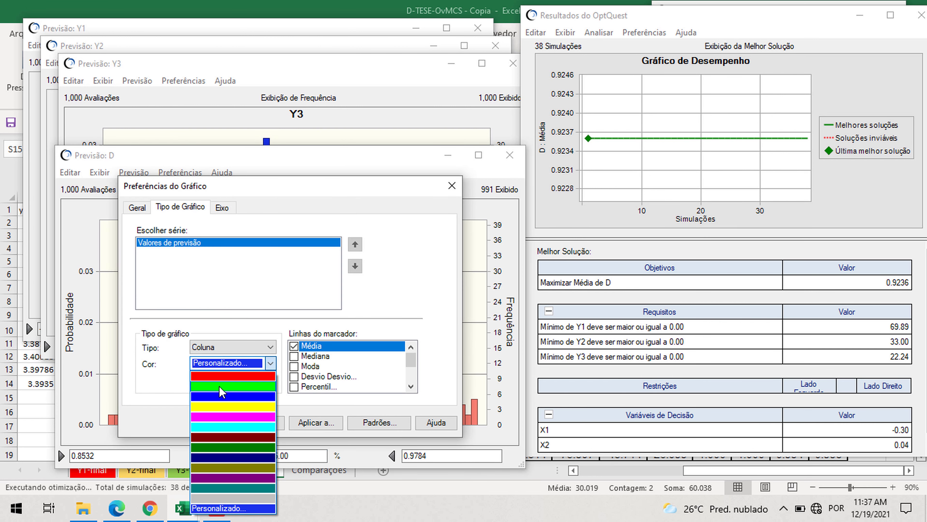
pyautogui.click(225, 376)
pyautogui.click(212, 422)
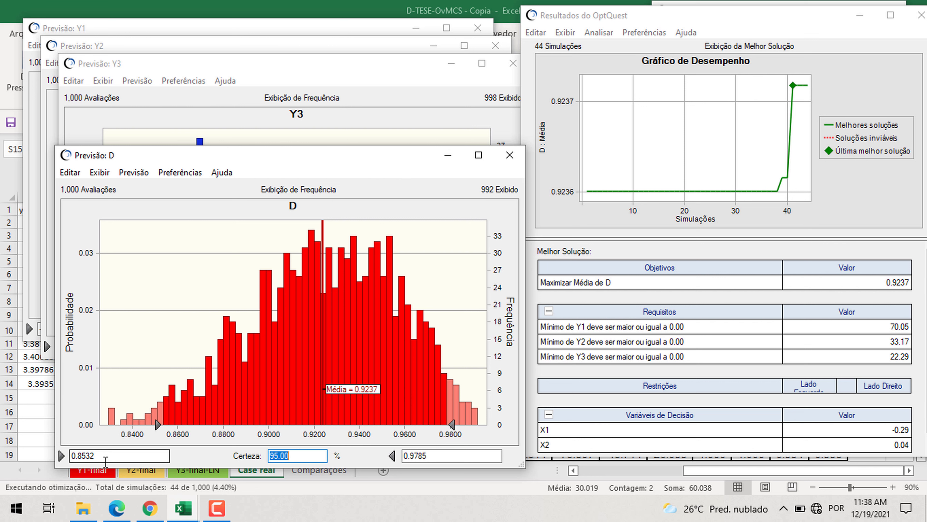
pyautogui.click(73, 456)
pyautogui.click(401, 457)
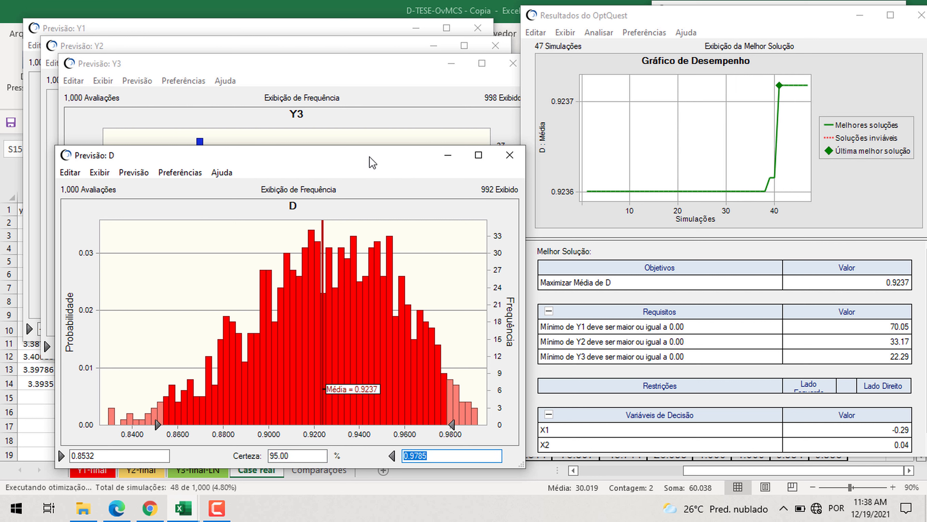
# - Bring the Y3 forecast chart to the front and set its certainty to 95%
pyautogui.click(384, 87)
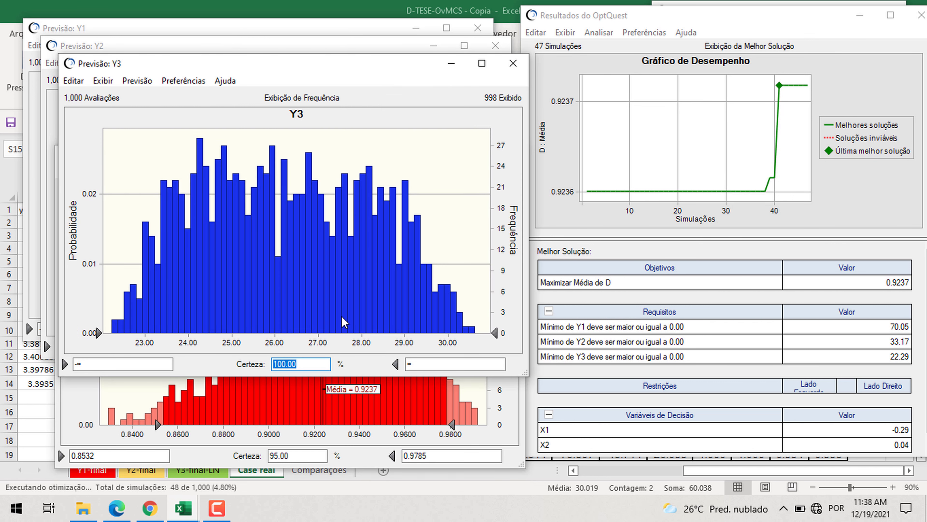
pyautogui.write('95')
pyautogui.press('Return')
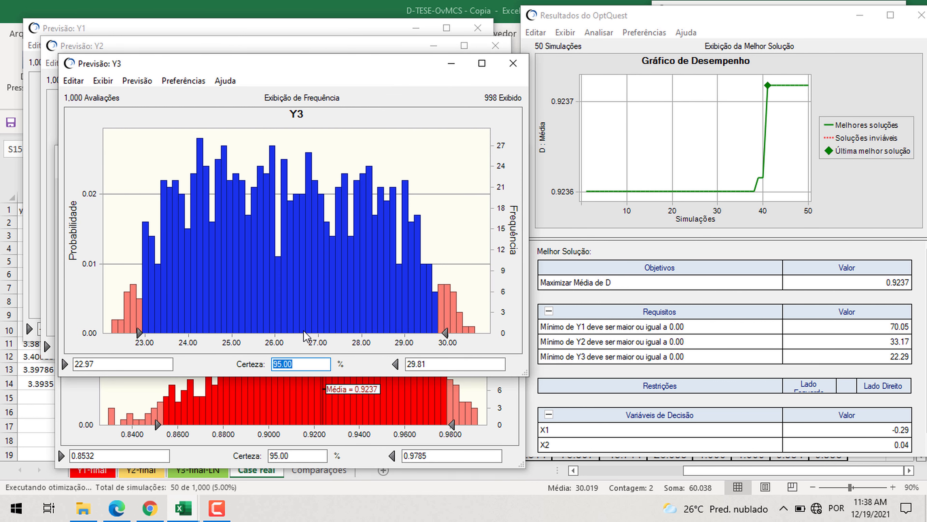
# - Give the Y3 forecast chart a 3D effect, visible column gaps and the Mais Alto bin density
pyautogui.click(184, 80)
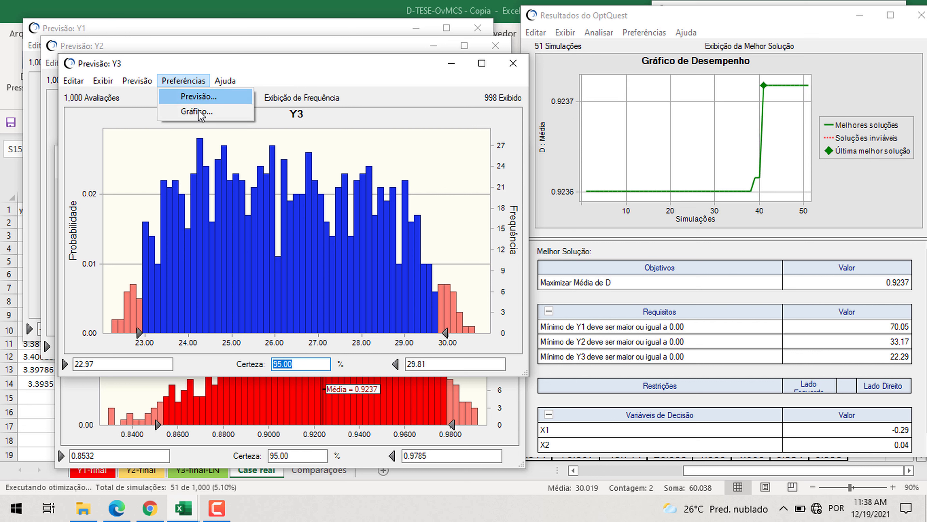
pyautogui.click(197, 114)
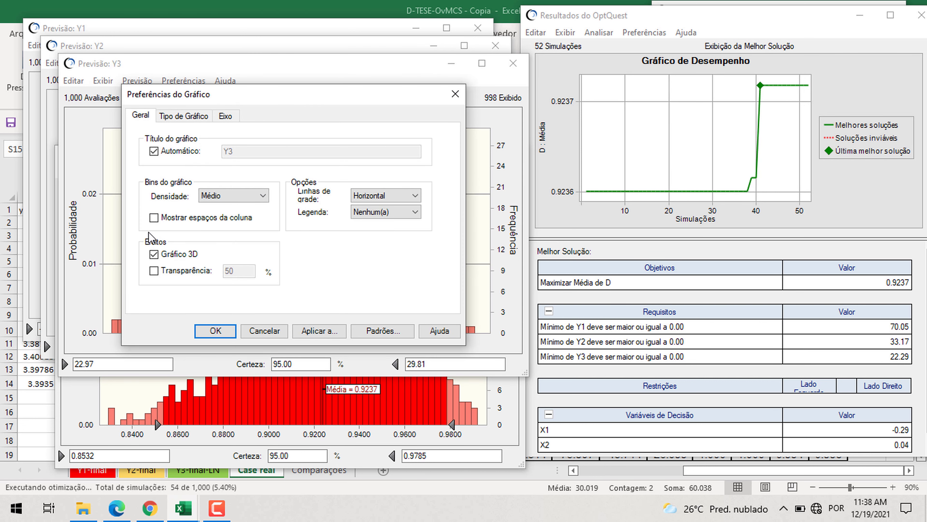
pyautogui.click(153, 218)
pyautogui.click(219, 197)
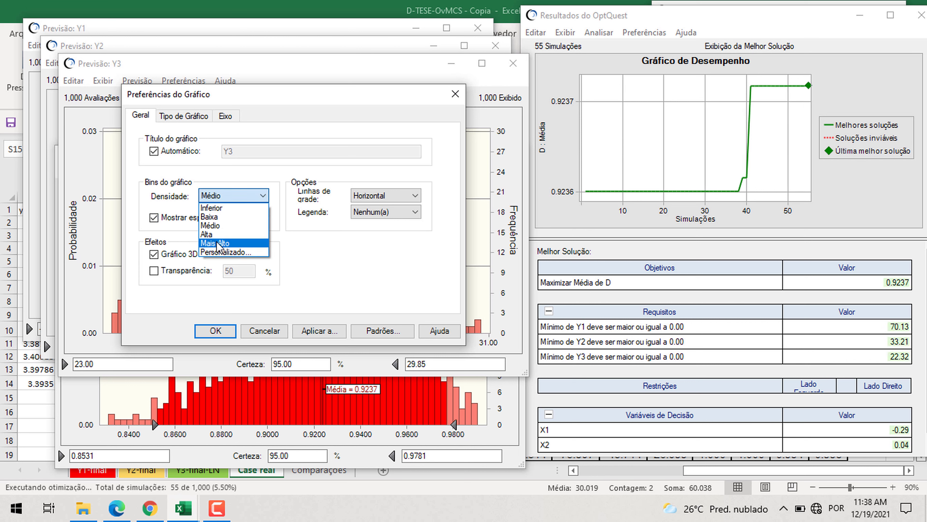
pyautogui.click(219, 250)
# - Colour the Y3 forecast columns bright green, apply the chart preferences and check the certainty range limits
pyautogui.click(189, 116)
pyautogui.click(274, 271)
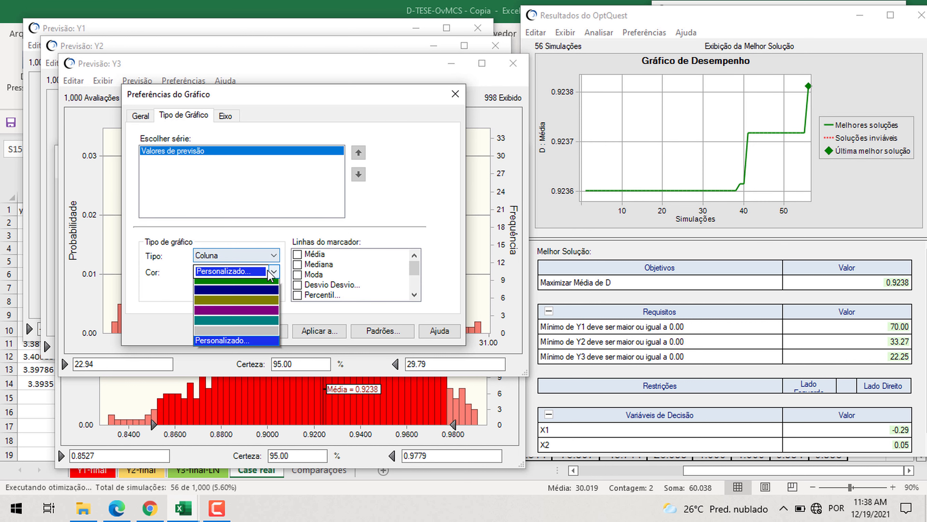
pyautogui.click(237, 295)
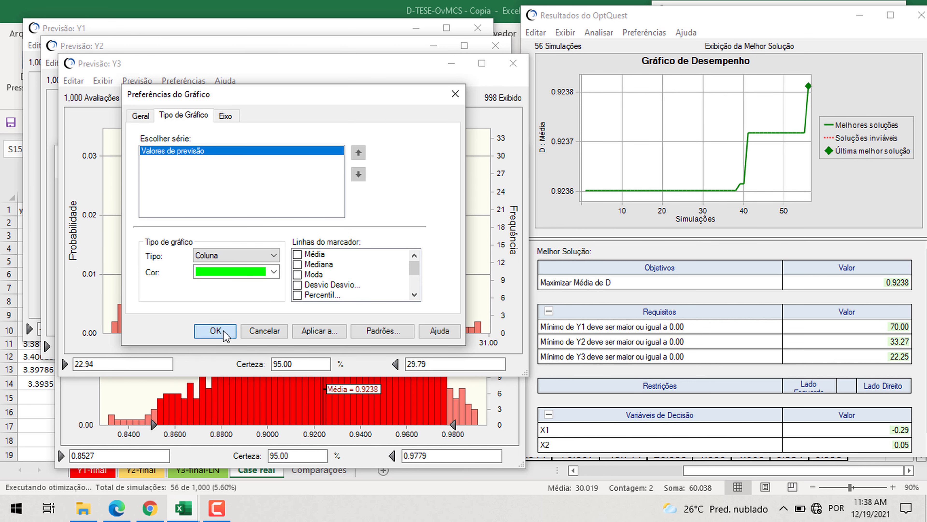
pyautogui.click(261, 327)
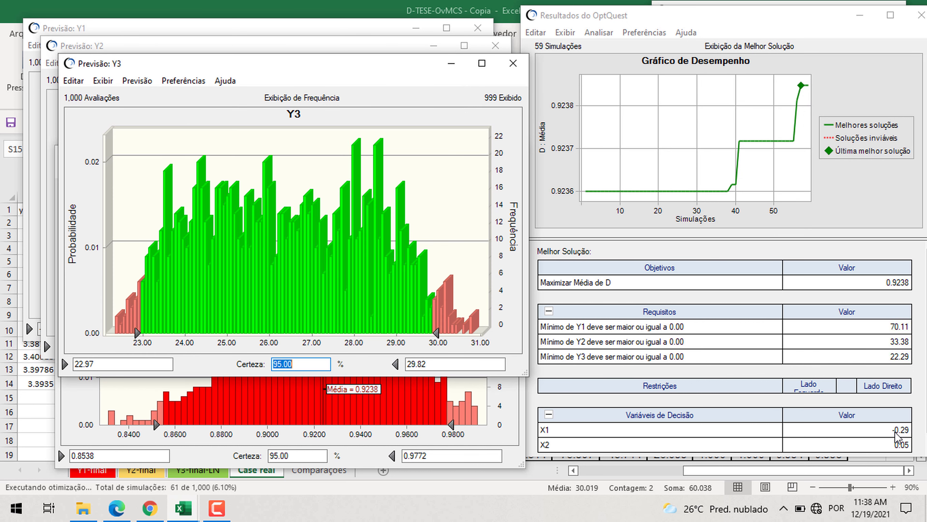
pyautogui.doubleClick(77, 364)
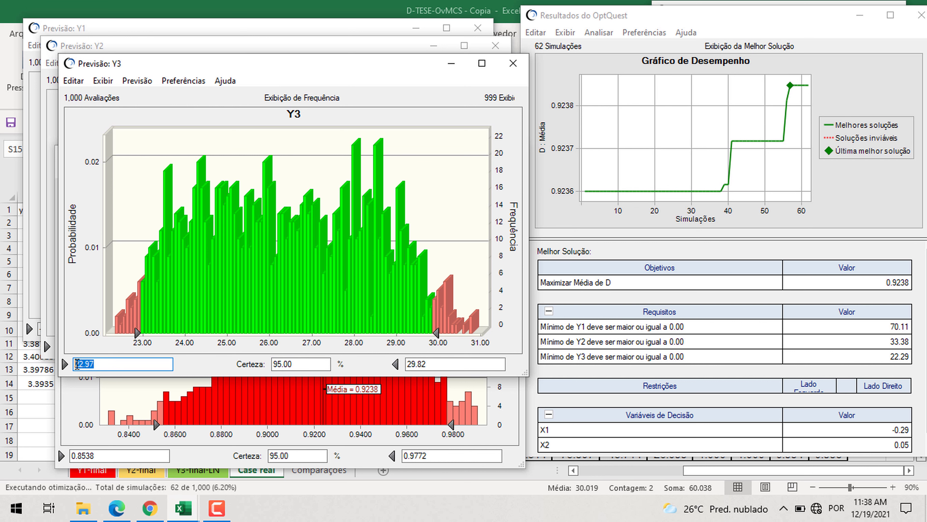
pyautogui.doubleClick(445, 364)
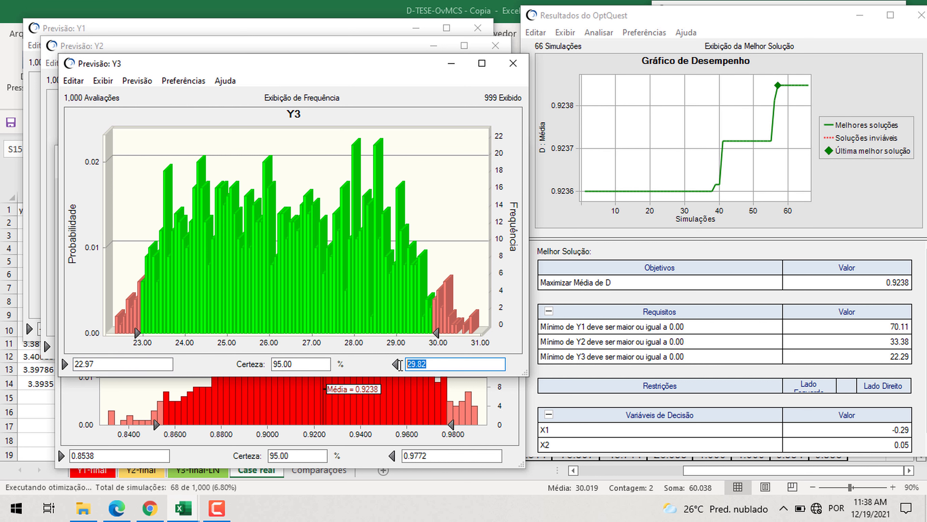
# - Give the Y2 forecast chart a 3D effect, visible column gaps and the Mais Alto bin density
pyautogui.click(324, 47)
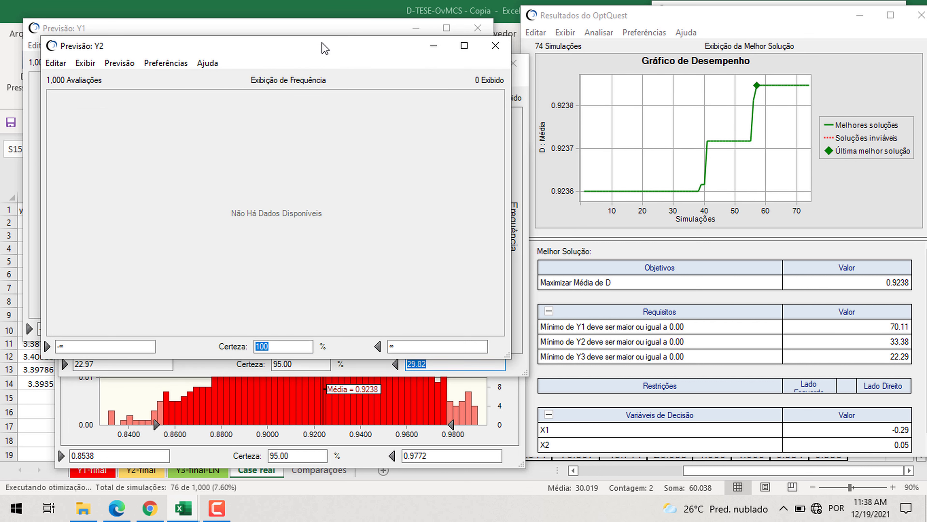
pyautogui.click(166, 63)
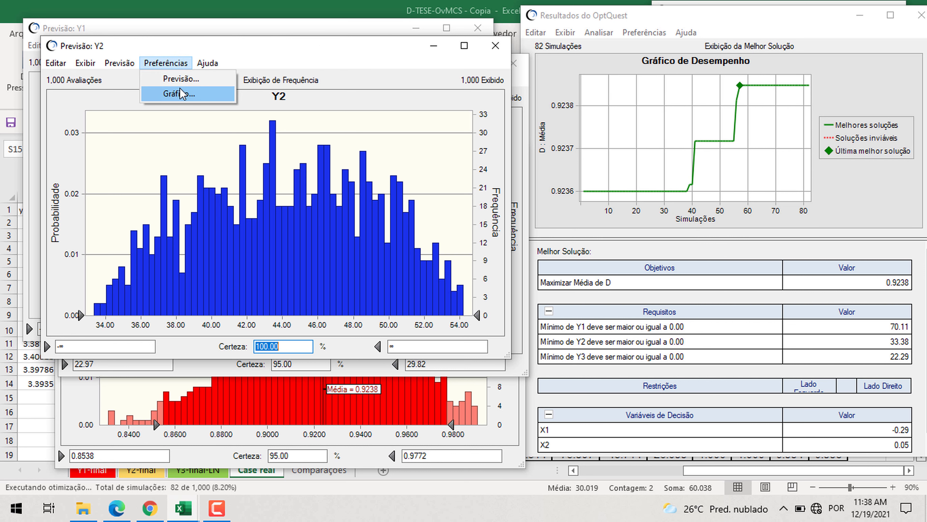
pyautogui.click(182, 90)
pyautogui.click(168, 237)
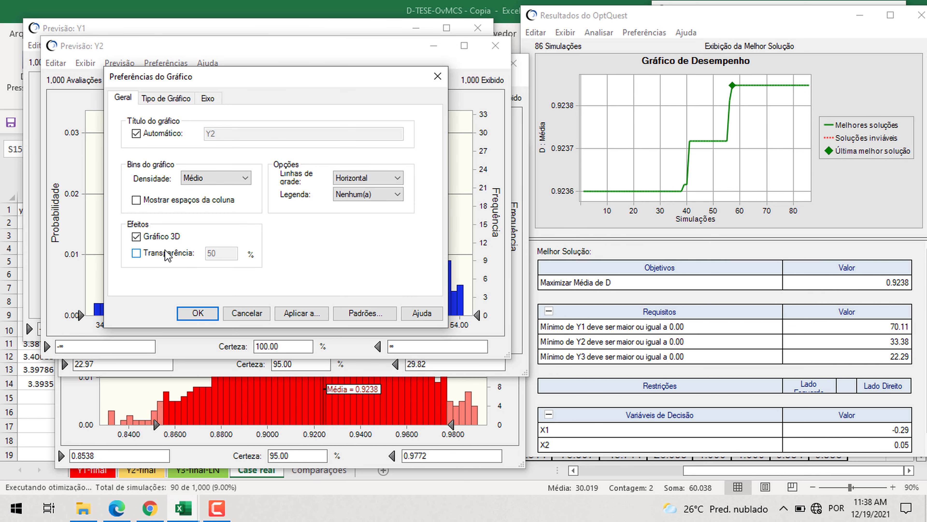
pyautogui.click(151, 201)
pyautogui.click(216, 178)
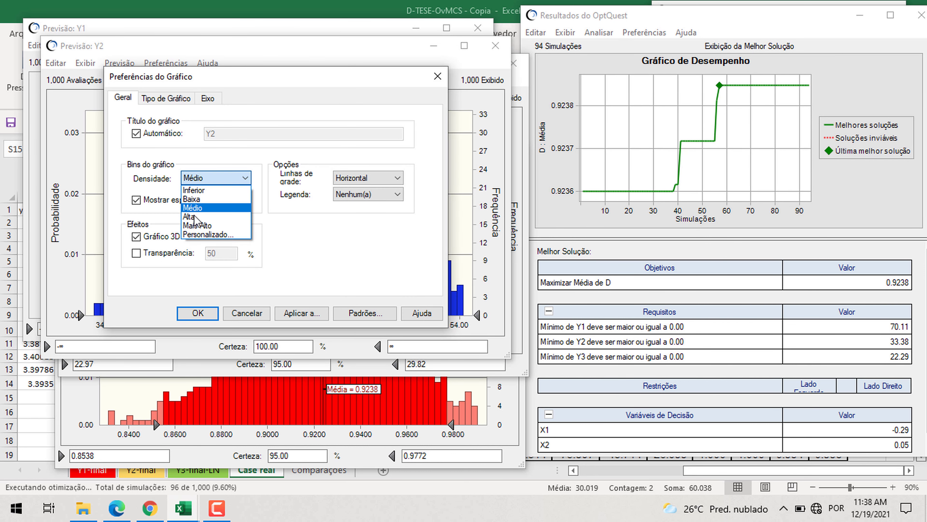
pyautogui.click(199, 227)
# - Add a Média marker line and dark green columns to the Y2 forecast chart, and apply the chart preferences
pyautogui.click(181, 102)
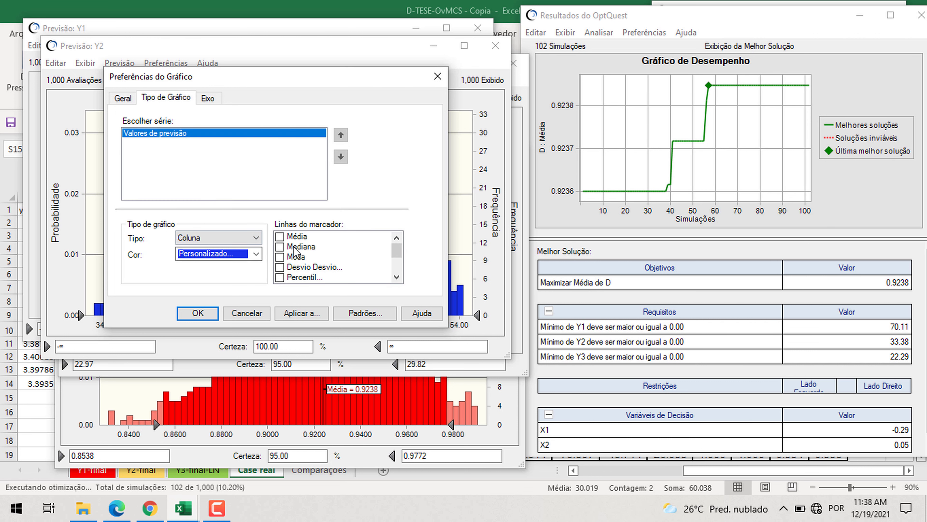
pyautogui.click(296, 237)
pyautogui.click(244, 255)
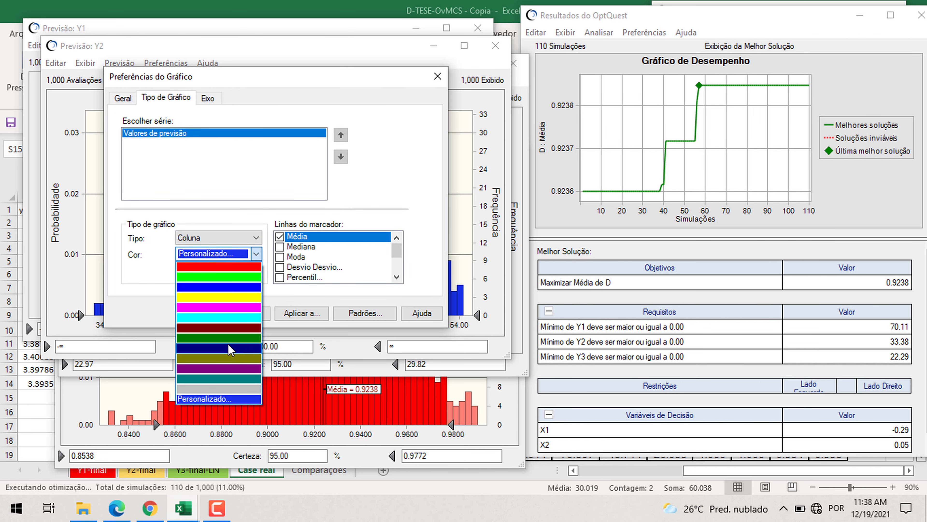
pyautogui.click(227, 339)
pyautogui.click(199, 313)
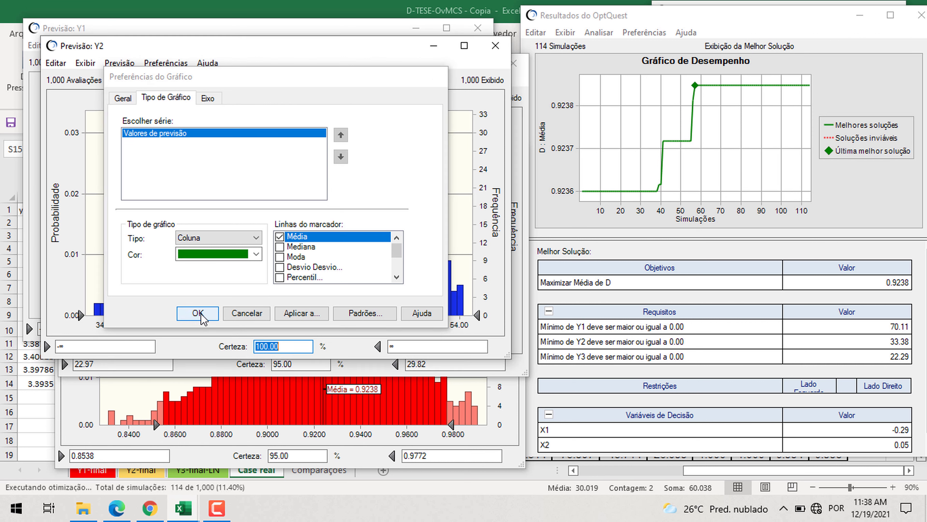
# - Set the Y2 forecast's certainty to 95% and check its lower and upper range limits
pyautogui.write('95')
pyautogui.press('Return')
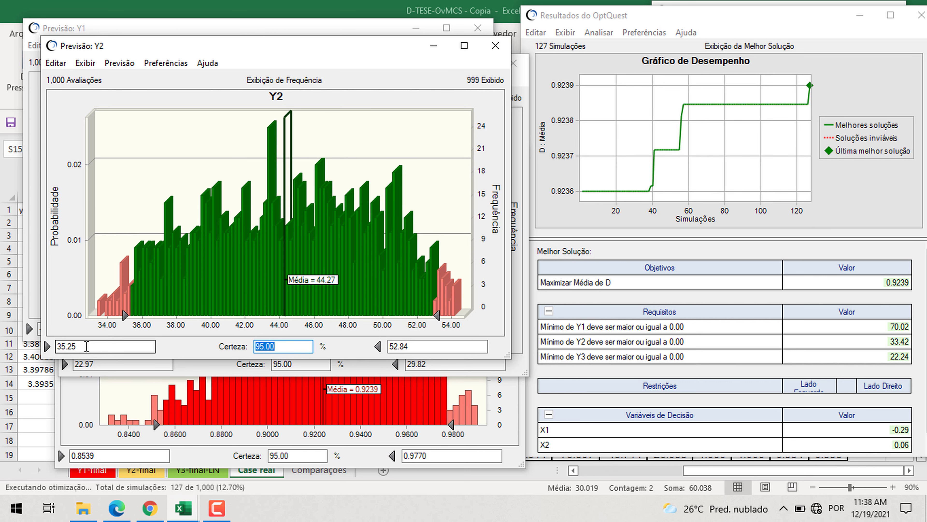
pyautogui.click(87, 347)
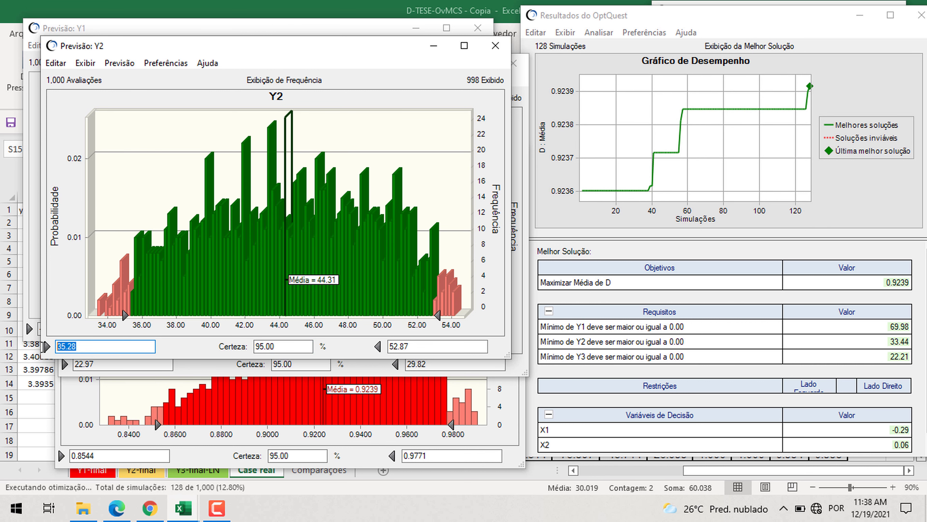
pyautogui.press('Tab')
pyautogui.press('Tab')
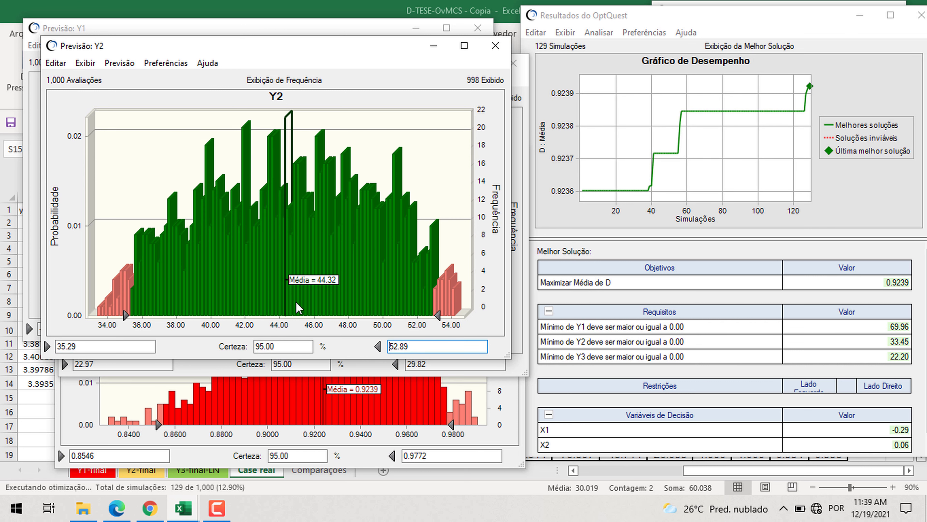
# - Bring the Y1 forecast chart to the front and give it a 3D effect, visible column gaps and the Mais Alto bin density
pyautogui.click(292, 35)
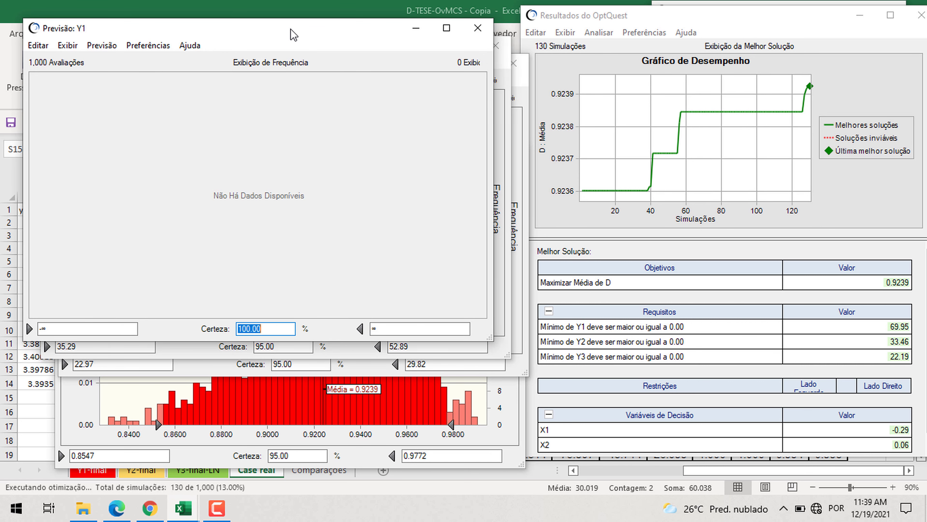
pyautogui.click(147, 46)
pyautogui.click(159, 77)
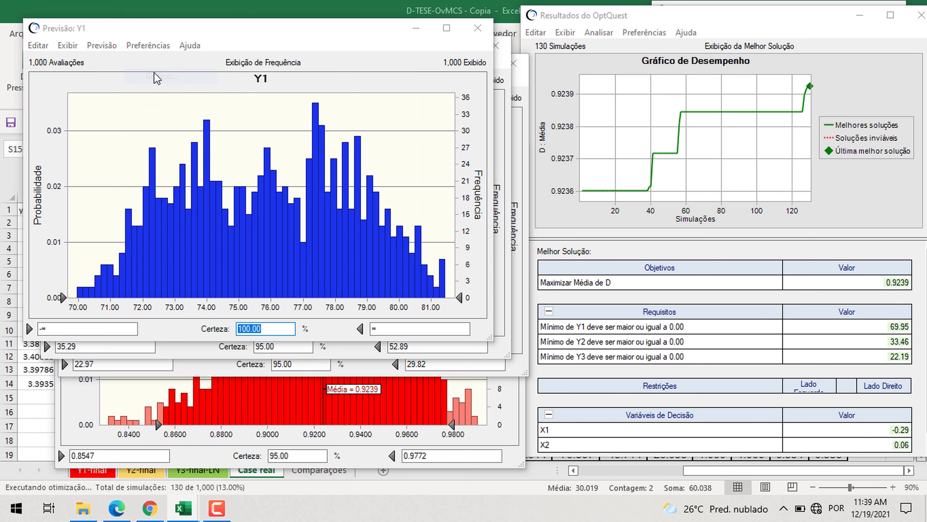
pyautogui.click(119, 219)
pyautogui.click(119, 182)
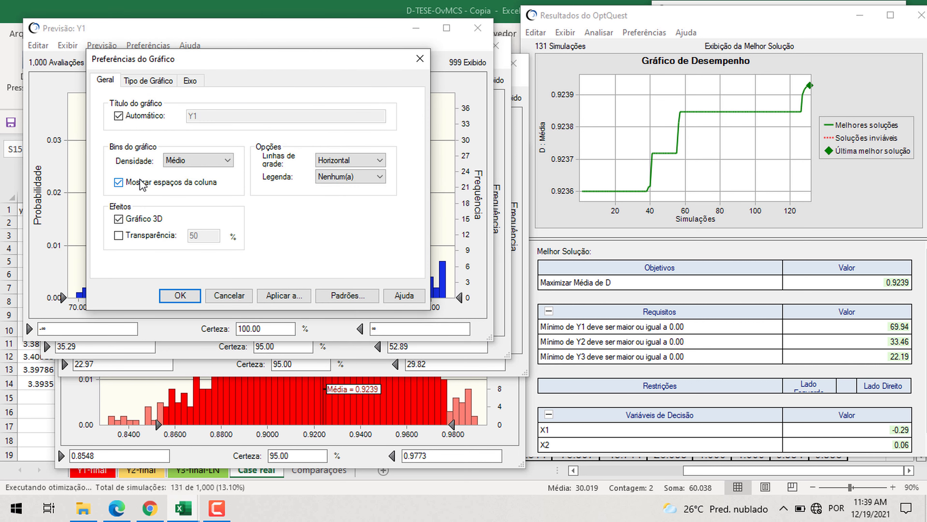
pyautogui.click(190, 161)
pyautogui.click(192, 208)
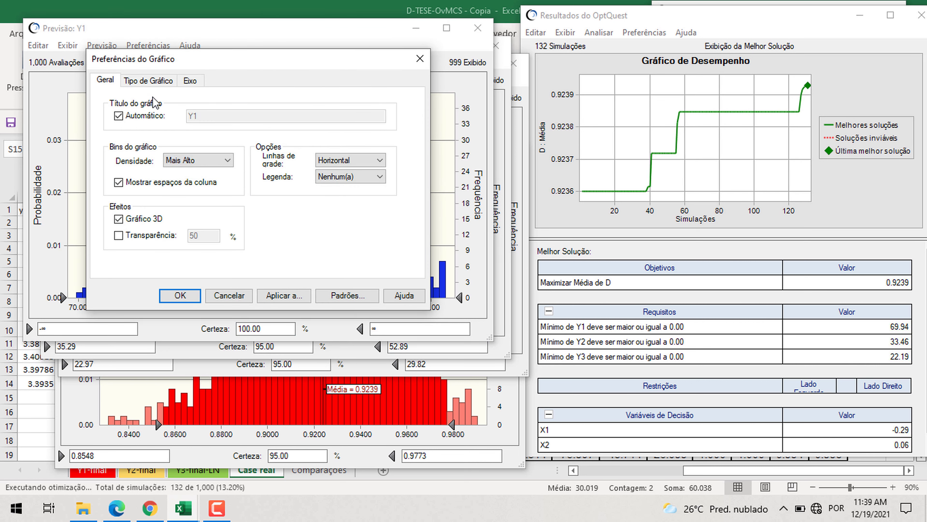
# - Add a Média marker line to the Y1 forecast chart, apply the preferences and set its certainty to 95%
pyautogui.click(153, 81)
pyautogui.click(262, 218)
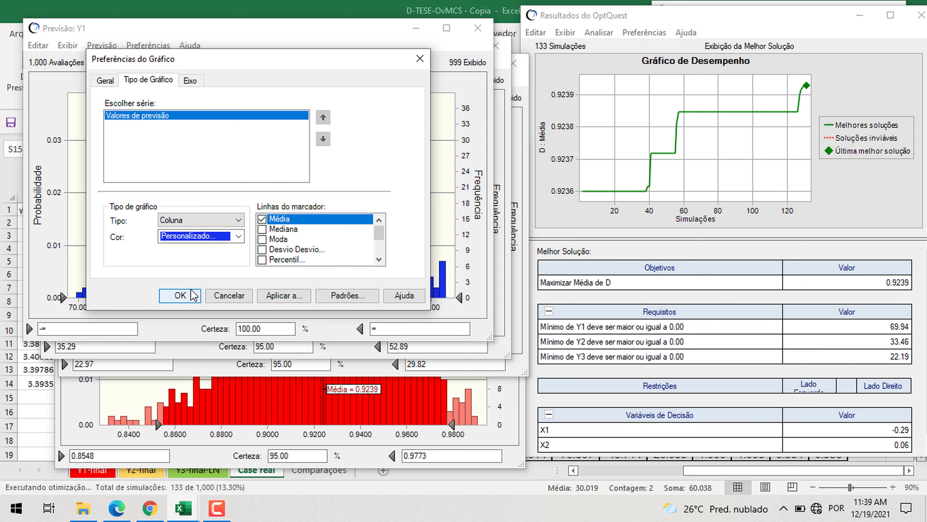
pyautogui.click(179, 295)
pyautogui.press('Return')
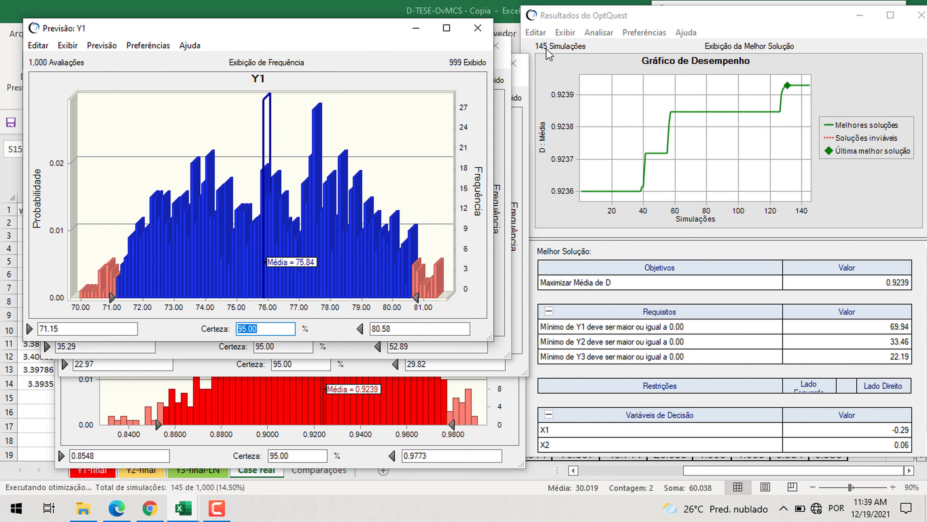
# - Review the run statistics in the OptQuest control panel and the best solution's objective, requirements and decision variables
pyautogui.moveTo(726, 15); pyautogui.dragTo(730, 22)
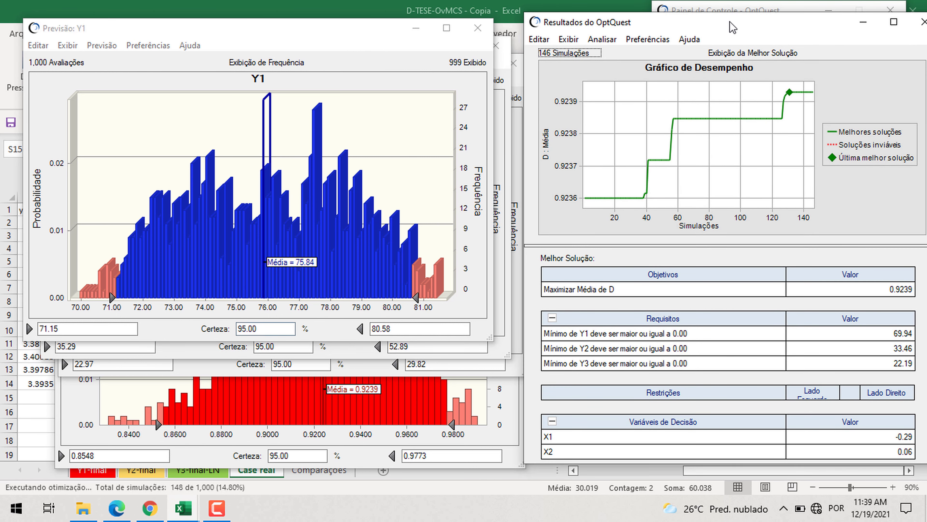
pyautogui.click(726, 9)
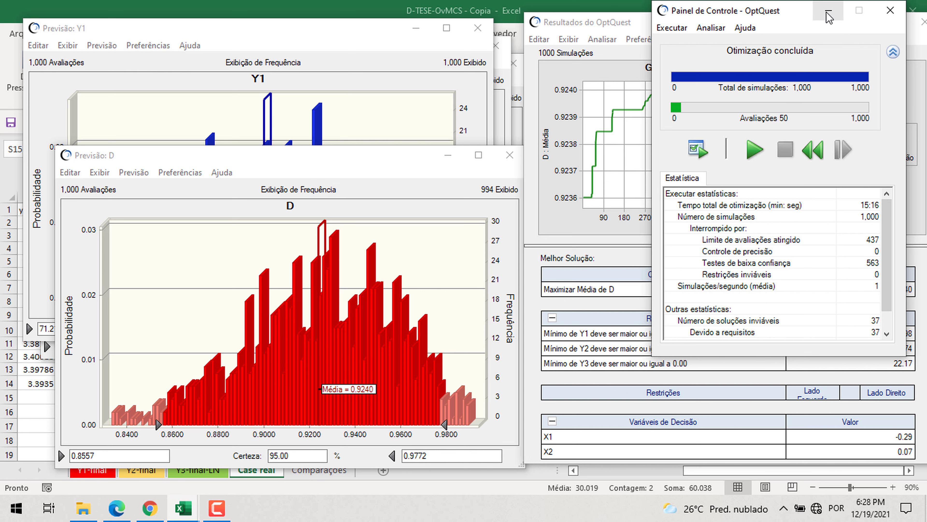
pyautogui.click(587, 30)
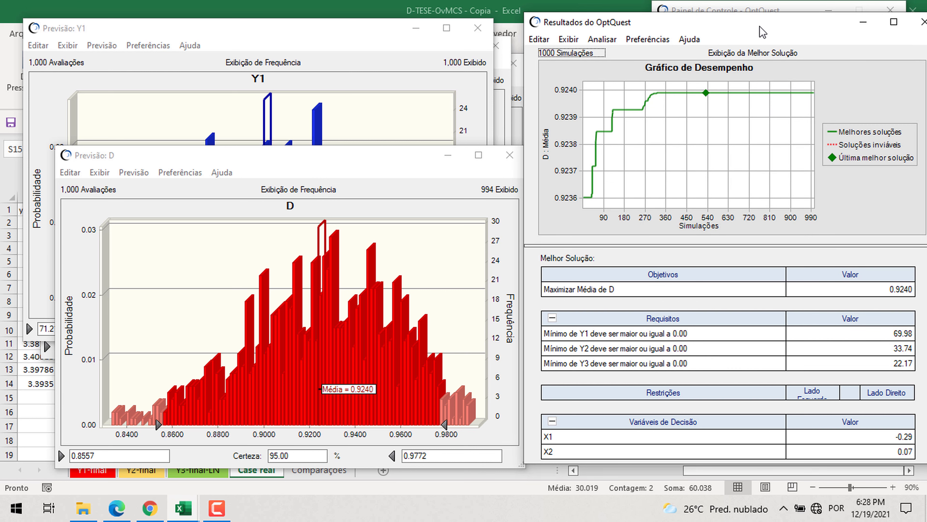
pyautogui.moveTo(763, 32); pyautogui.dragTo(746, 21)
pyautogui.scroll(-2, 840, 366)
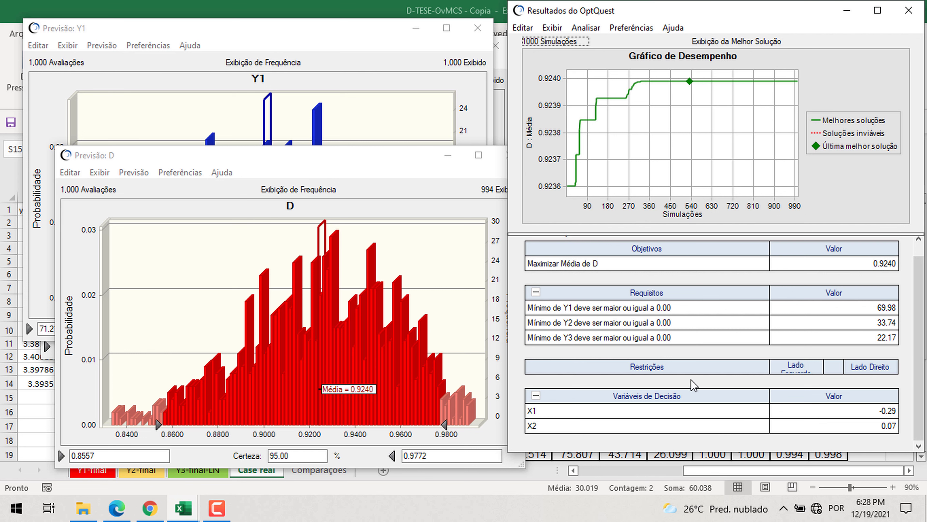
# - Switch to the D-TESE-OvMCS - Copia workbook and inspect the REAL values of X1 and X2 in R2 and R3
pyautogui.click(182, 508)
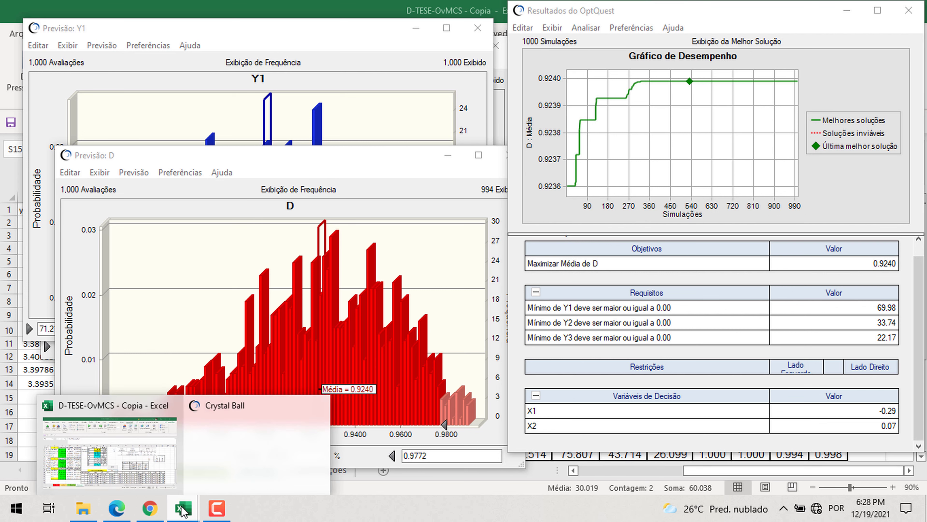
pyautogui.click(132, 446)
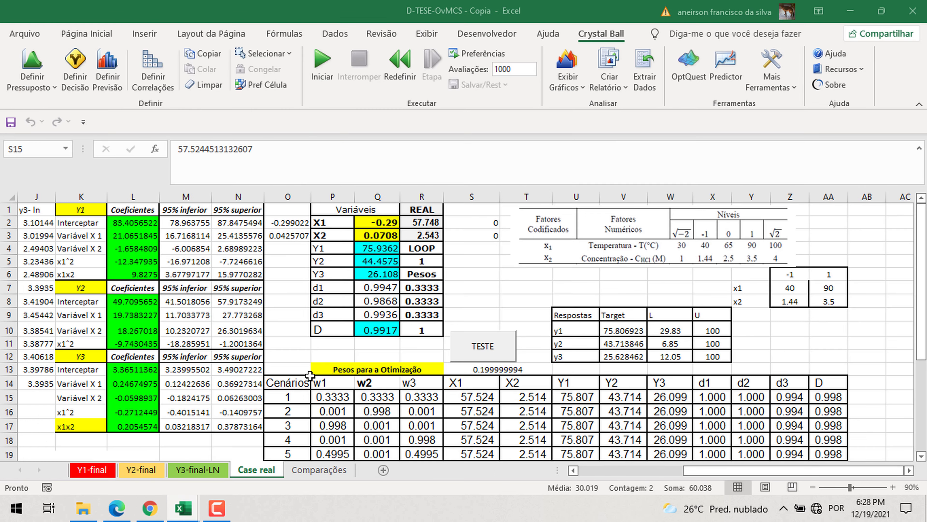
pyautogui.click(418, 225)
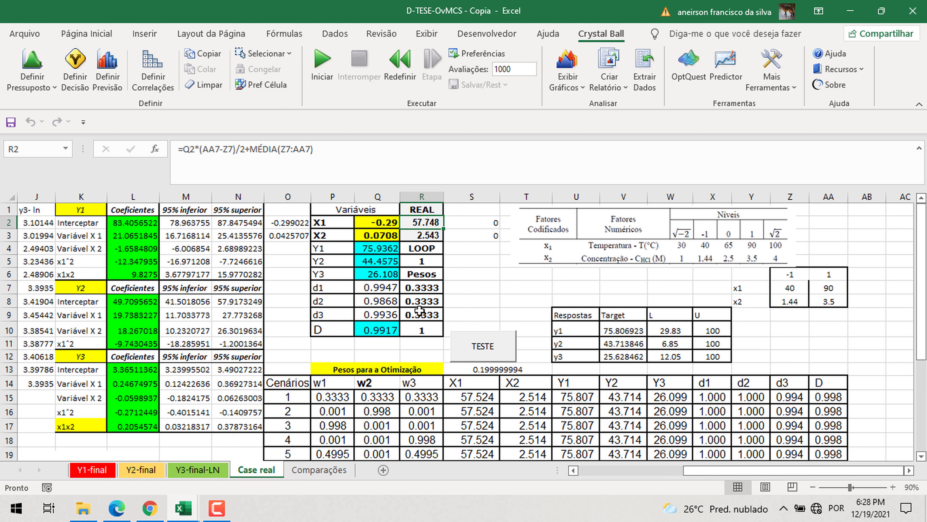
pyautogui.click(422, 237)
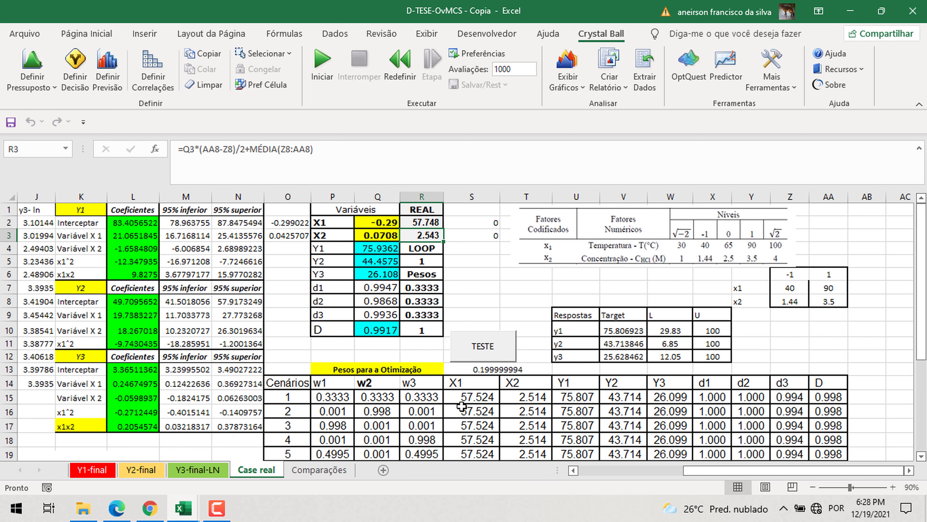
# - Make the scenario 1 X1 and X2 values in S15:T15 bold
pyautogui.moveTo(464, 403); pyautogui.dragTo(507, 401)
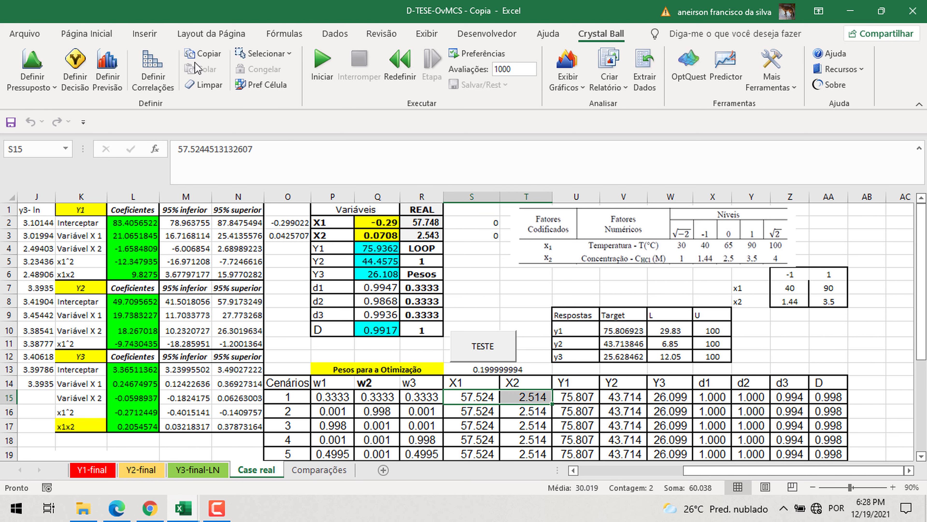
pyautogui.hotkey('ctrl', 'n')
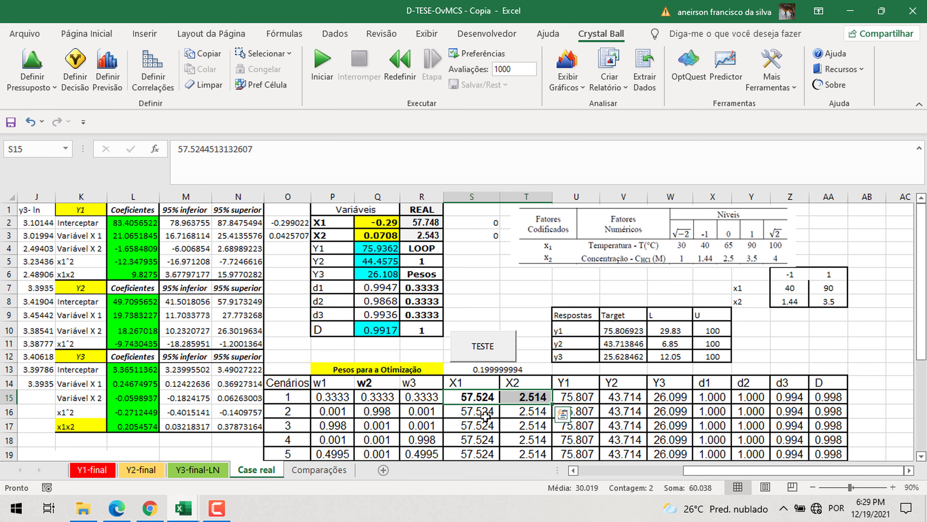
pyautogui.moveTo(473, 398); pyautogui.dragTo(508, 398)
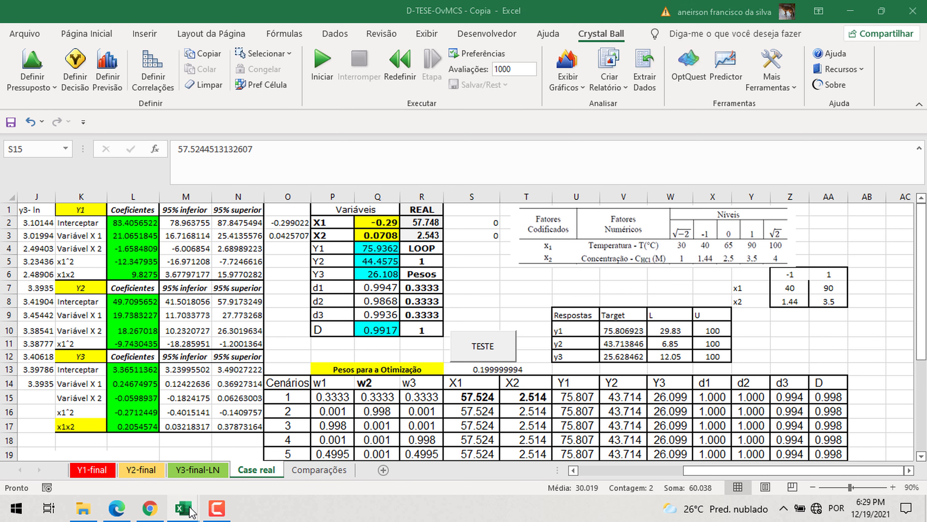
# - Return to the Crystal Ball windows, move the D forecast chart clear and examine its certainty level and both range limits
pyautogui.click(183, 509)
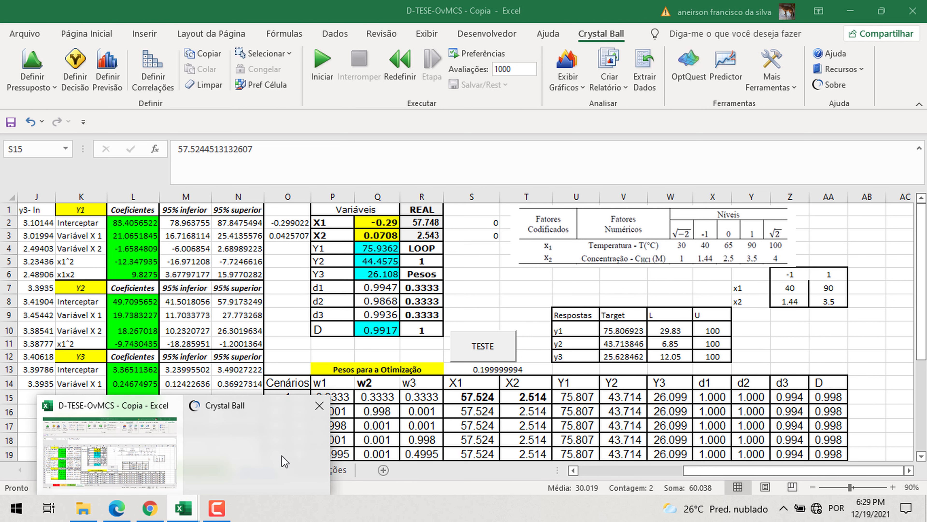
pyautogui.click(252, 438)
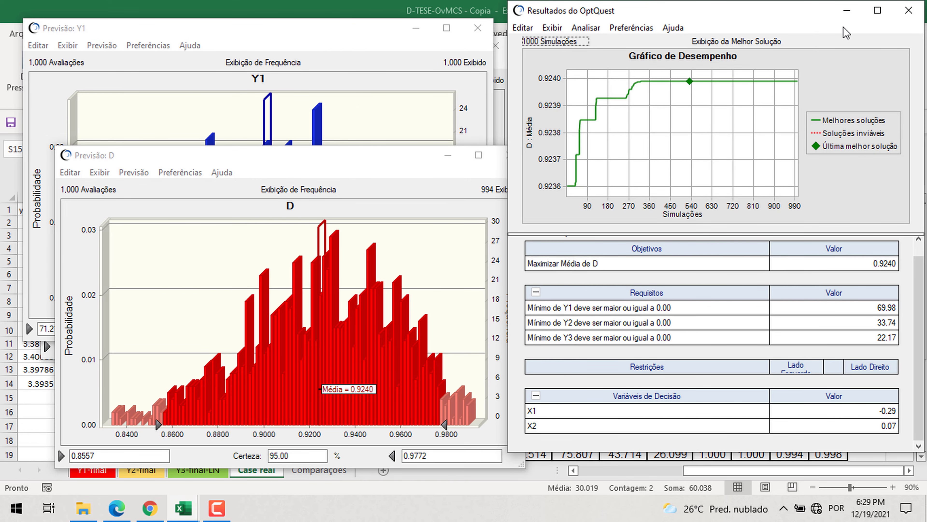
pyautogui.moveTo(363, 158); pyautogui.dragTo(407, 131)
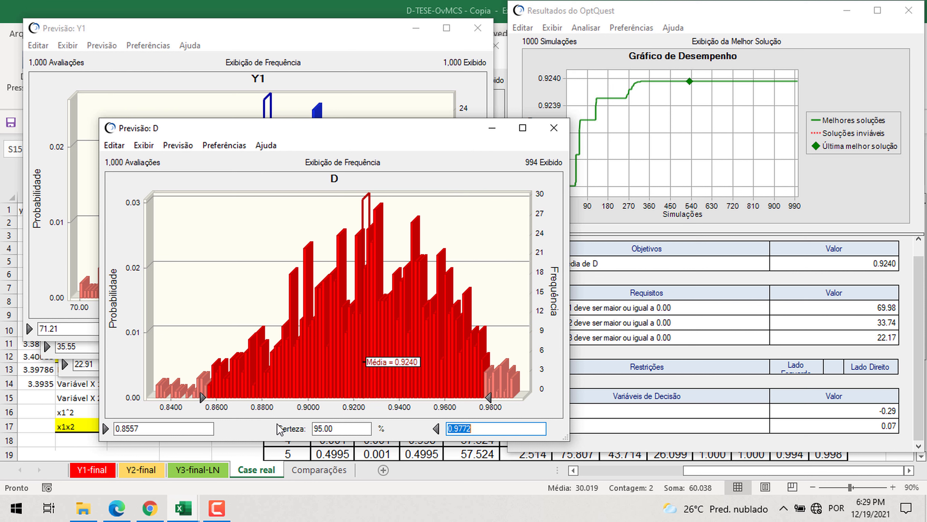
pyautogui.click(348, 428)
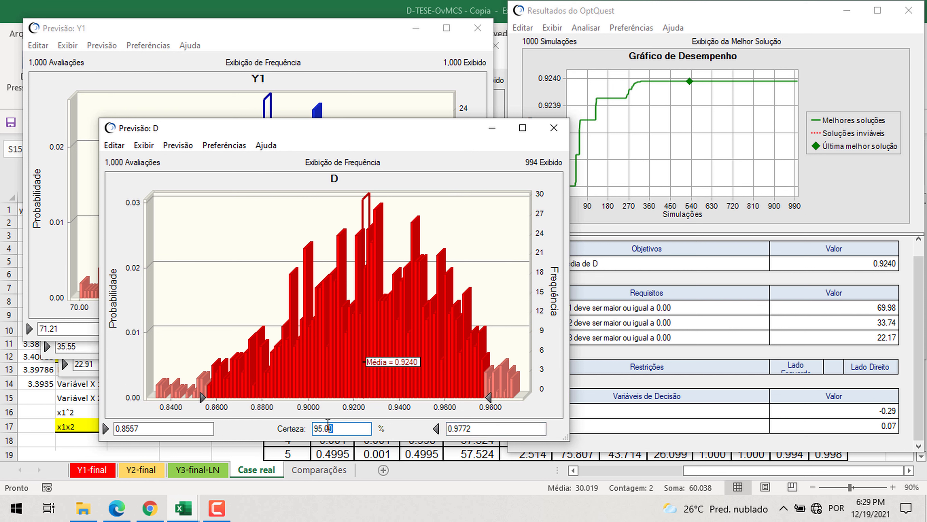
pyautogui.moveTo(347, 429); pyautogui.dragTo(313, 428)
pyautogui.click(160, 430)
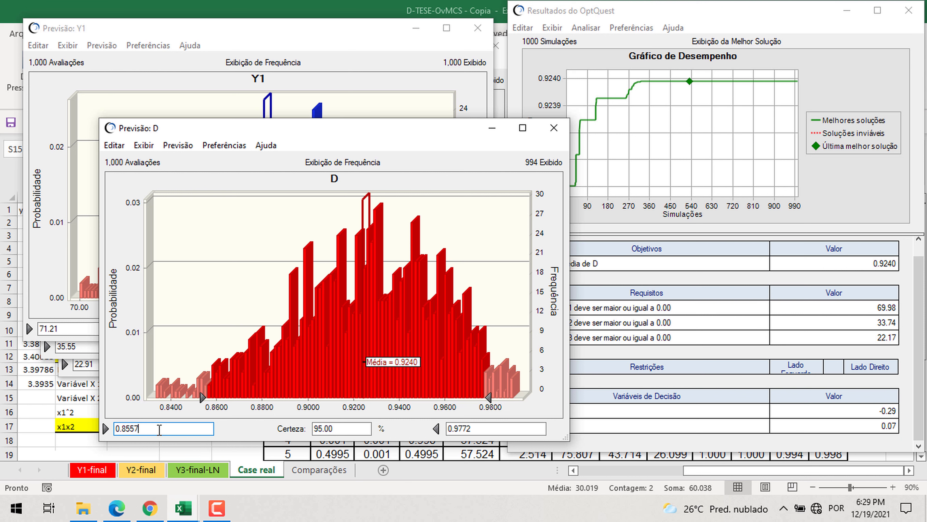
pyautogui.doubleClick(127, 429)
pyautogui.moveTo(479, 428); pyautogui.dragTo(443, 428)
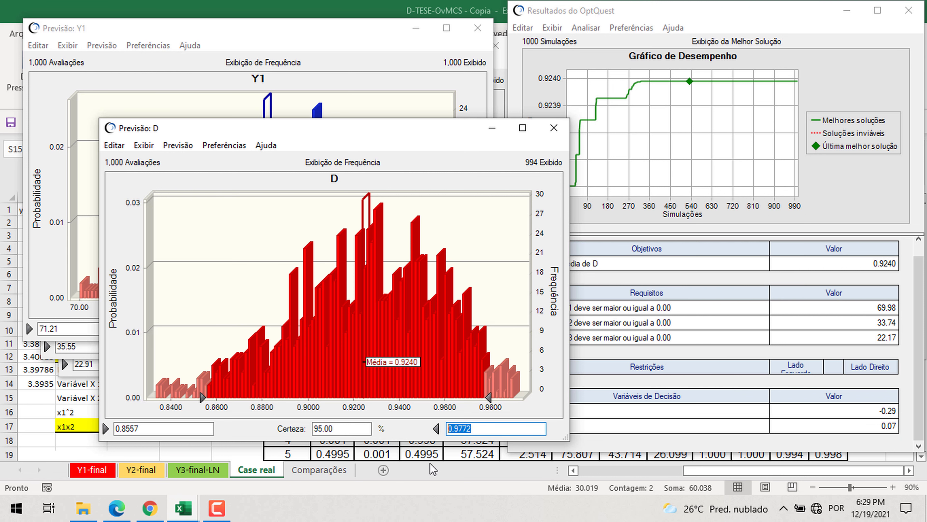
# - Bring the Y1 forecast chart forward and examine its mean and both range limits
pyautogui.click(366, 32)
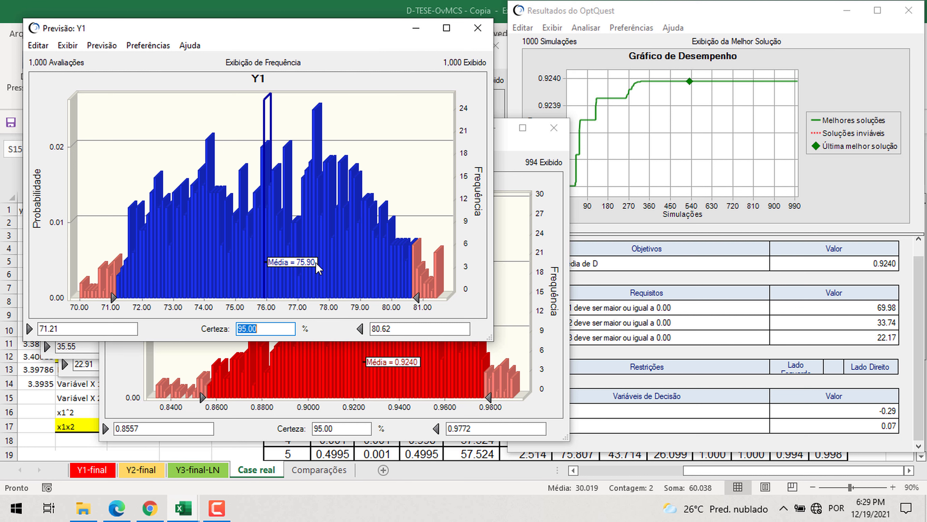
pyautogui.moveTo(84, 329); pyautogui.dragTo(21, 323)
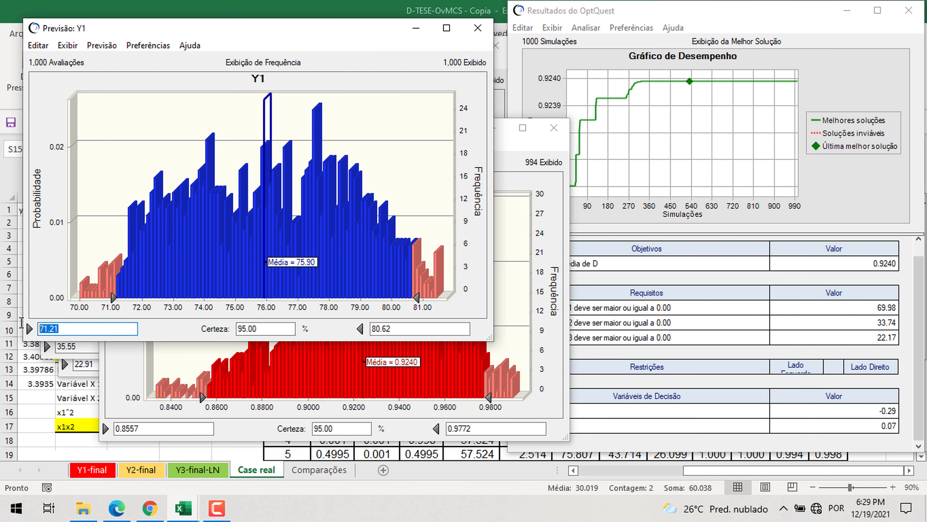
pyautogui.moveTo(402, 328); pyautogui.dragTo(352, 323)
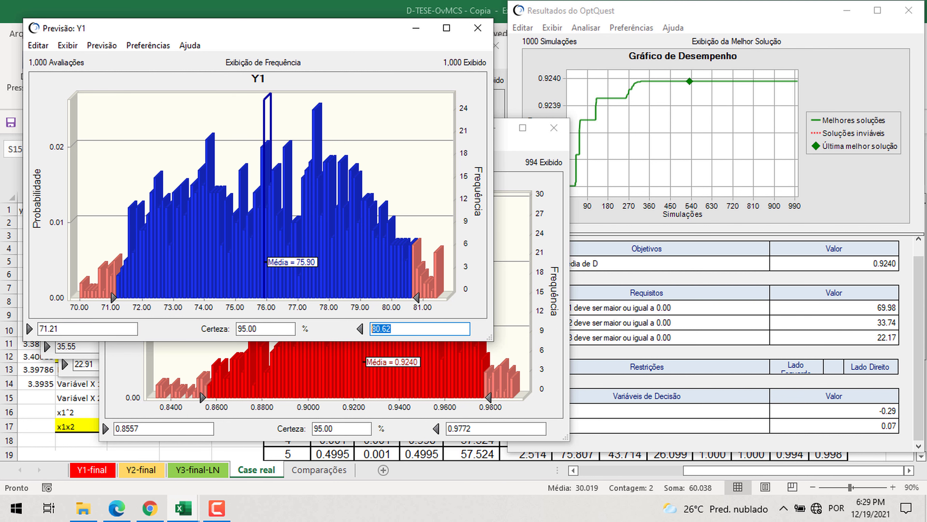
# - Switch to the D-TESE-OvMCS - Copia workbook, check the scenario 1 Y1 value in U15, and return to the Crystal Ball windows
pyautogui.moveTo(217, 510)
pyautogui.moveTo(181, 511)
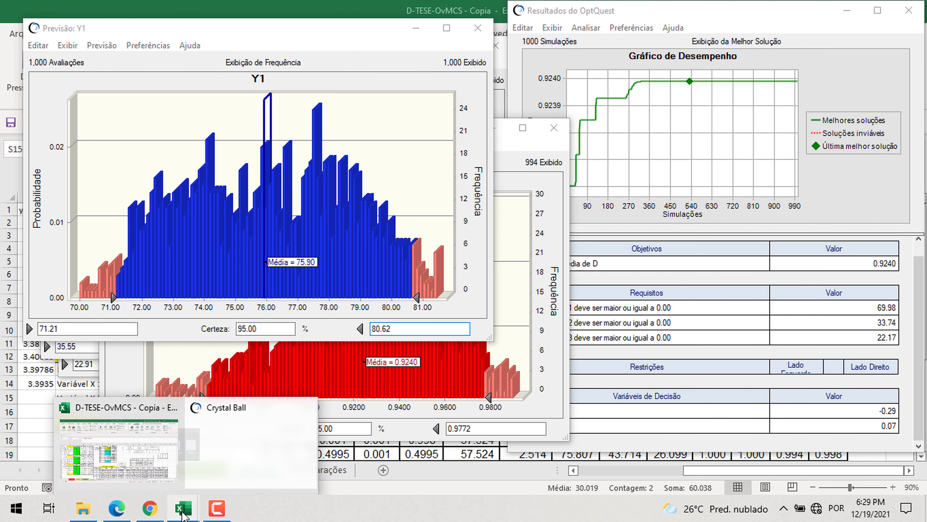
pyautogui.click(127, 471)
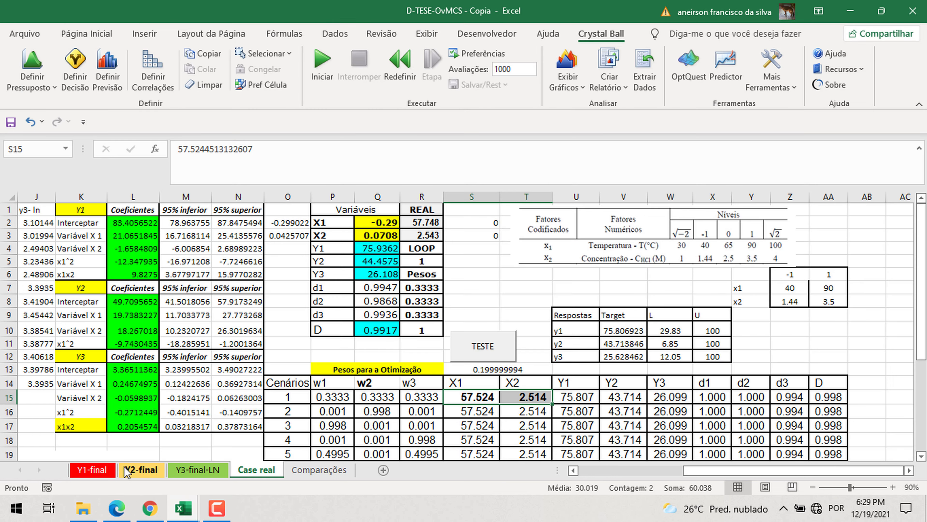
pyautogui.click(580, 400)
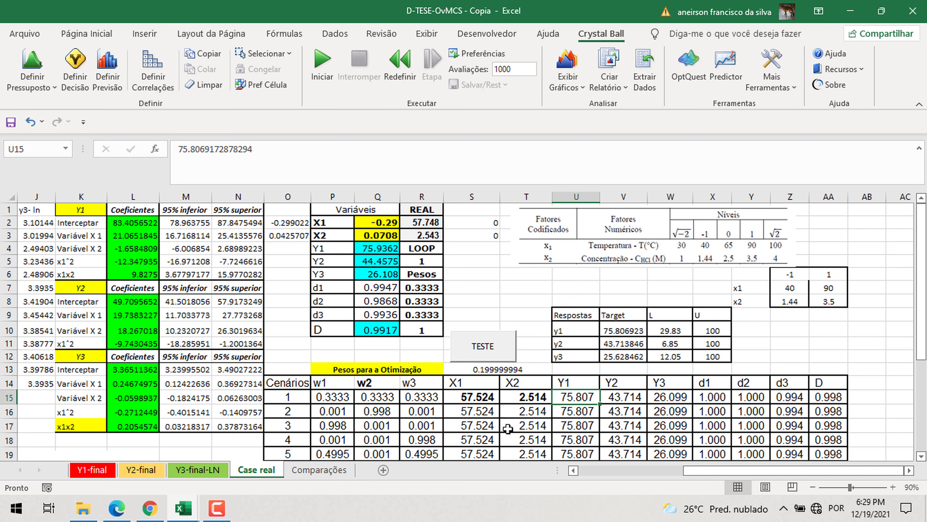
pyautogui.moveTo(183, 508)
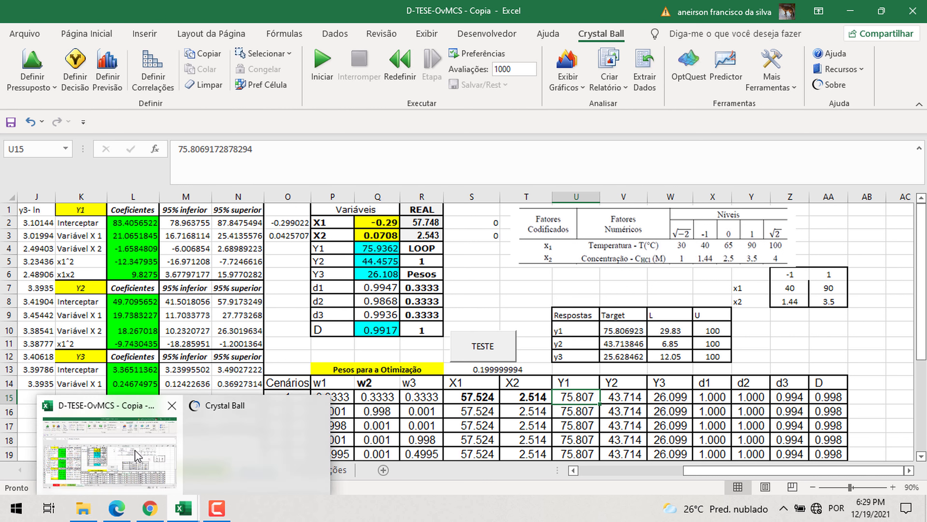
pyautogui.click(248, 412)
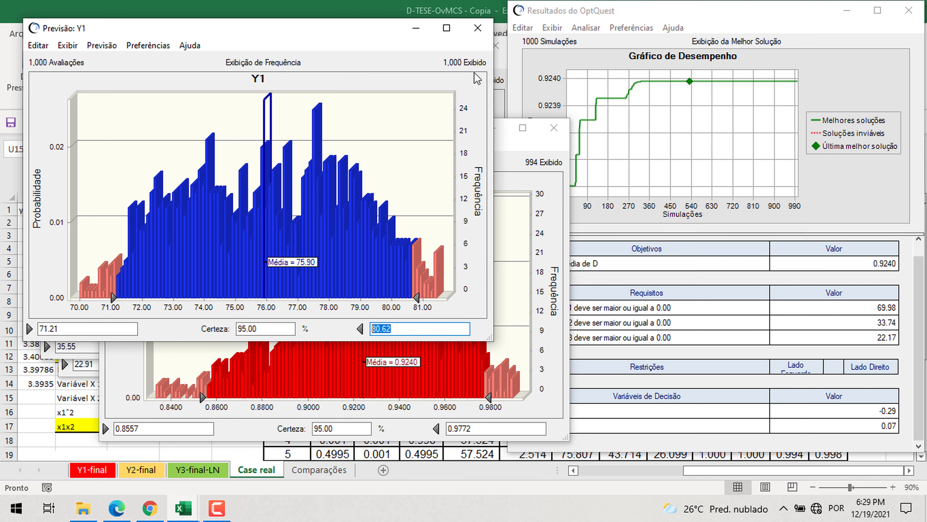
# - Clear away the Y1, D and OptQuest results windows and examine the Y2 chart's range limits and certainty against the scenario table
pyautogui.click(417, 28)
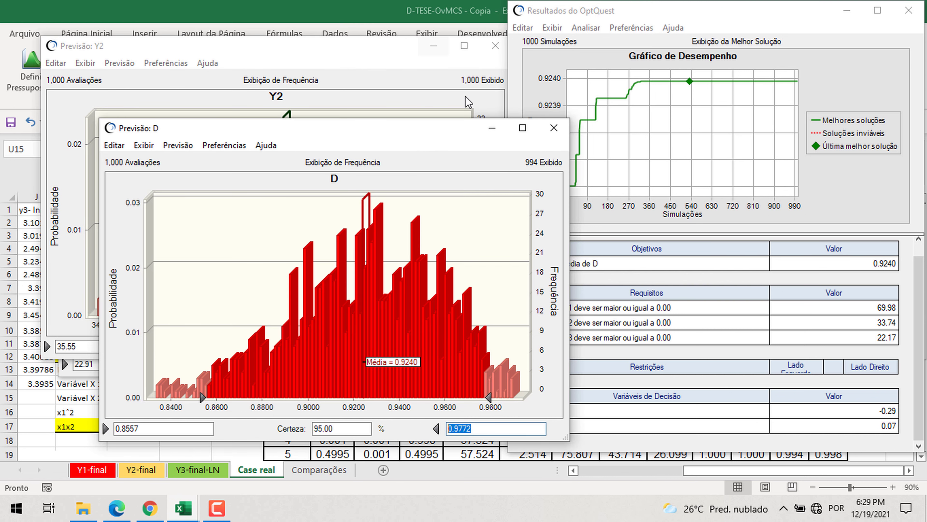
pyautogui.click(497, 136)
pyautogui.click(77, 346)
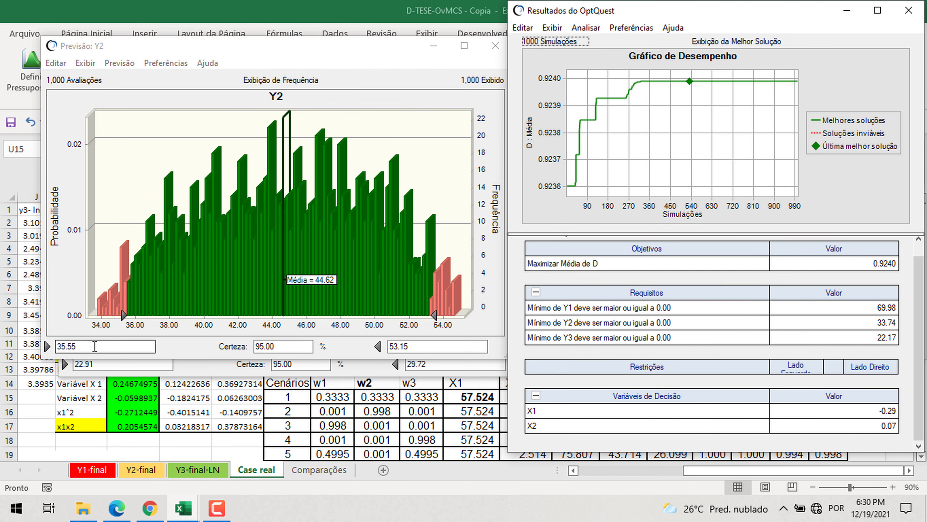
pyautogui.doubleClick(77, 346)
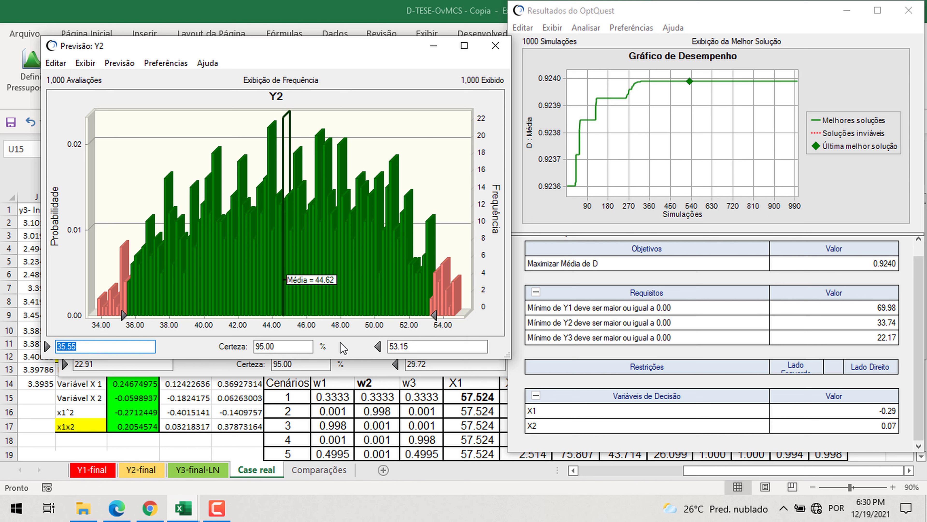
pyautogui.click(388, 344)
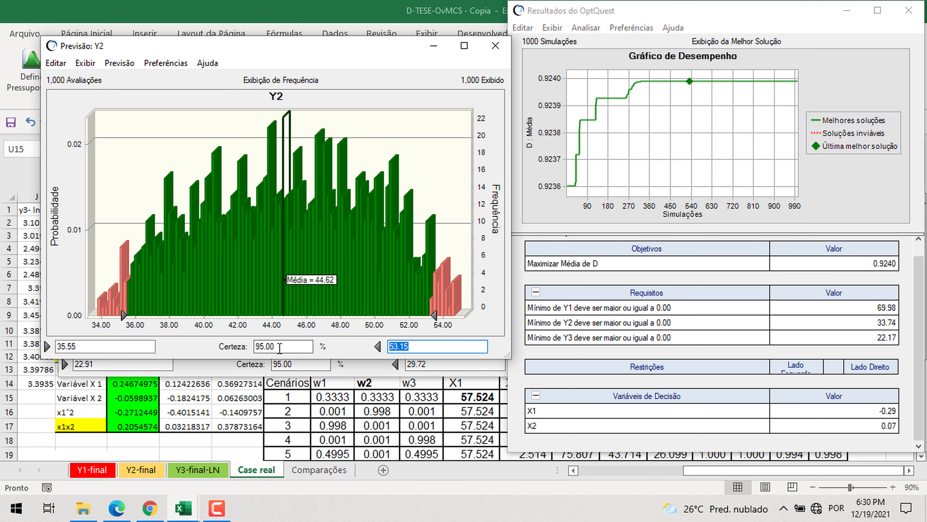
pyautogui.click(253, 346)
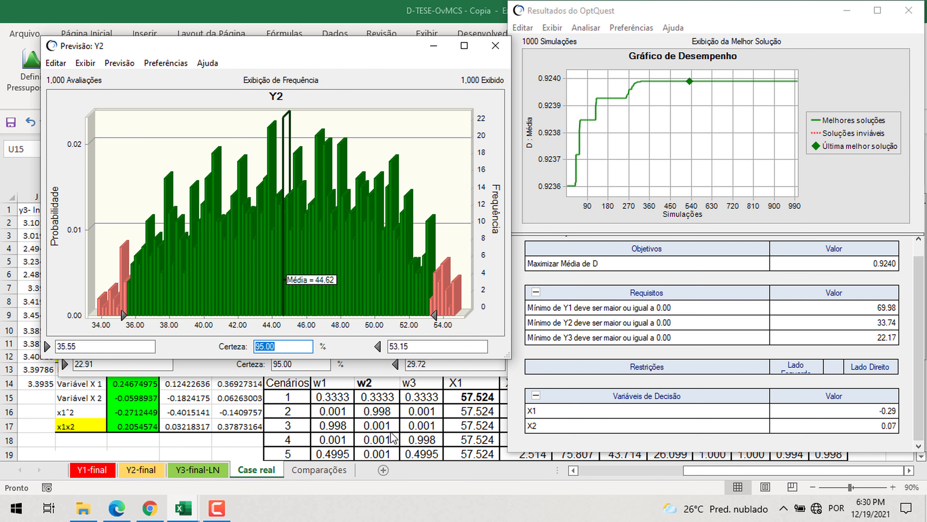
pyautogui.click(843, 14)
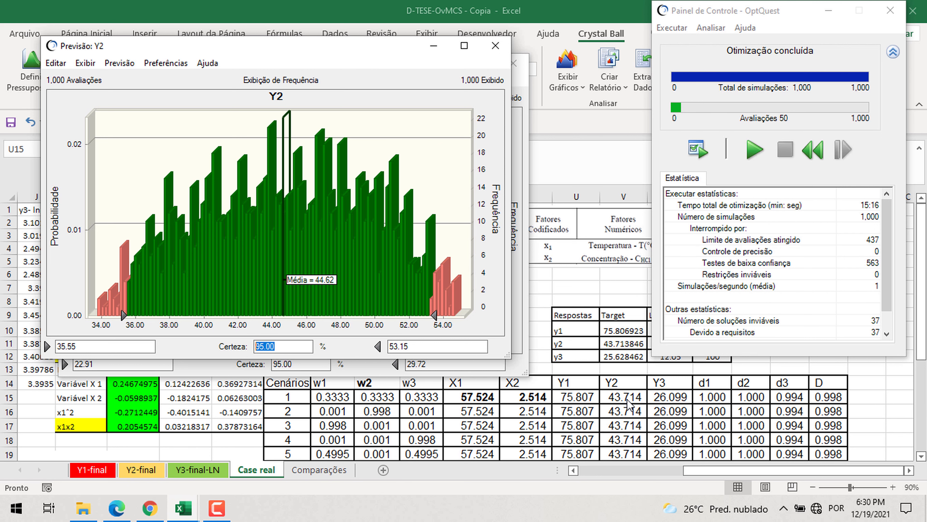
# - Minimize the Y2 forecast chart and examine both range limits of the Y3 chart
pyautogui.click(434, 46)
pyautogui.click(91, 365)
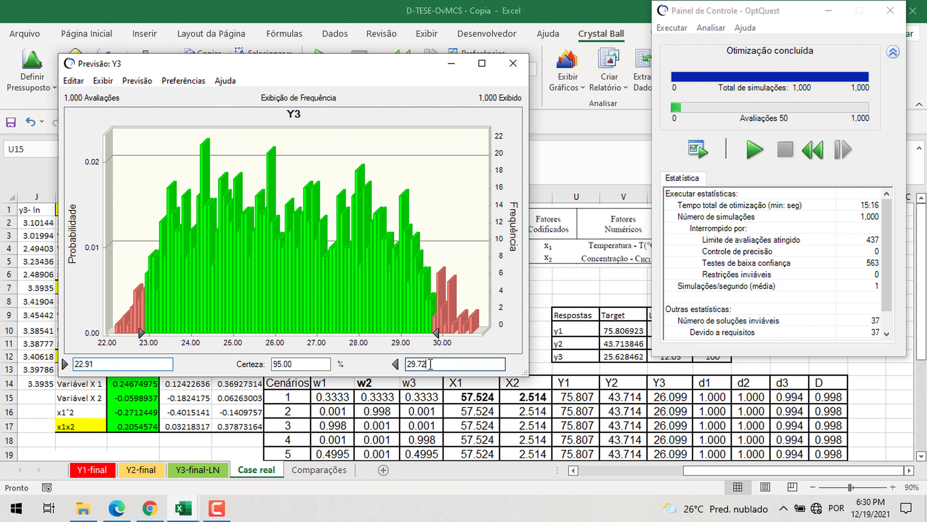
pyautogui.moveTo(427, 364); pyautogui.dragTo(409, 360)
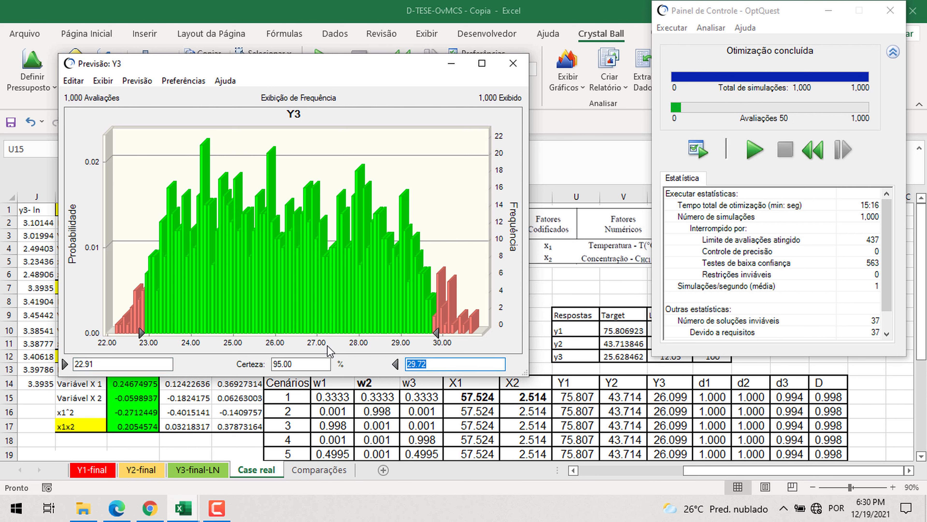
# - Add the Média marker line to the Y3 forecast chart
pyautogui.click(164, 80)
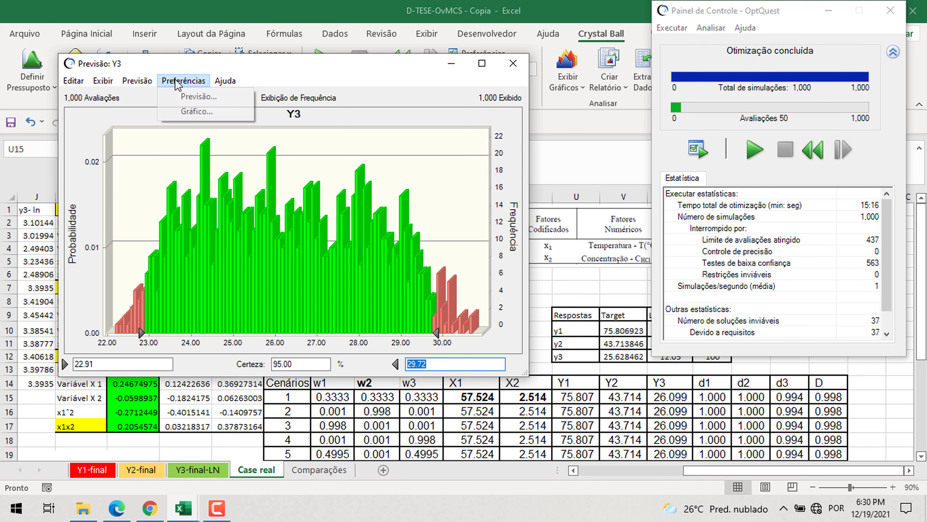
pyautogui.click(188, 113)
pyautogui.click(172, 117)
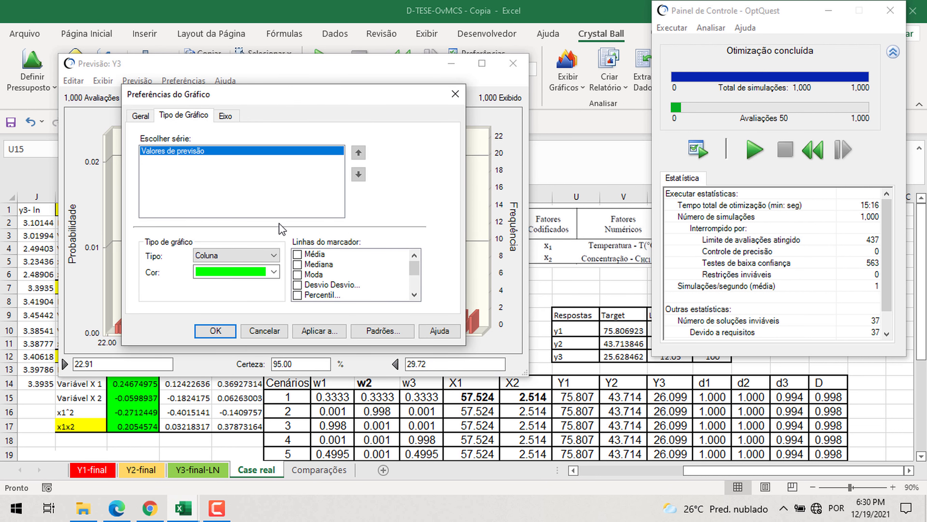
pyautogui.click(297, 254)
pyautogui.click(215, 331)
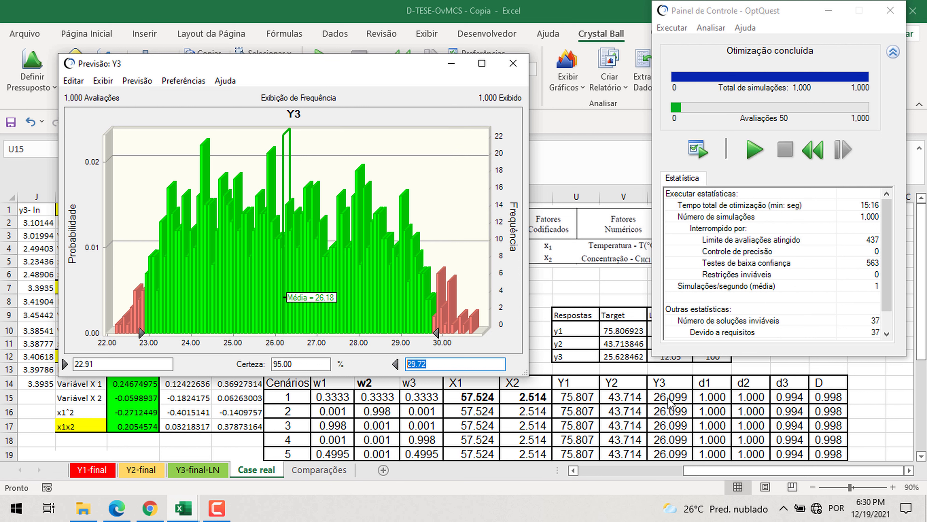
# - Close the Y3 forecast chart and the OptQuest control panel to return to the Case real sheet
pyautogui.click(512, 65)
pyautogui.click(890, 10)
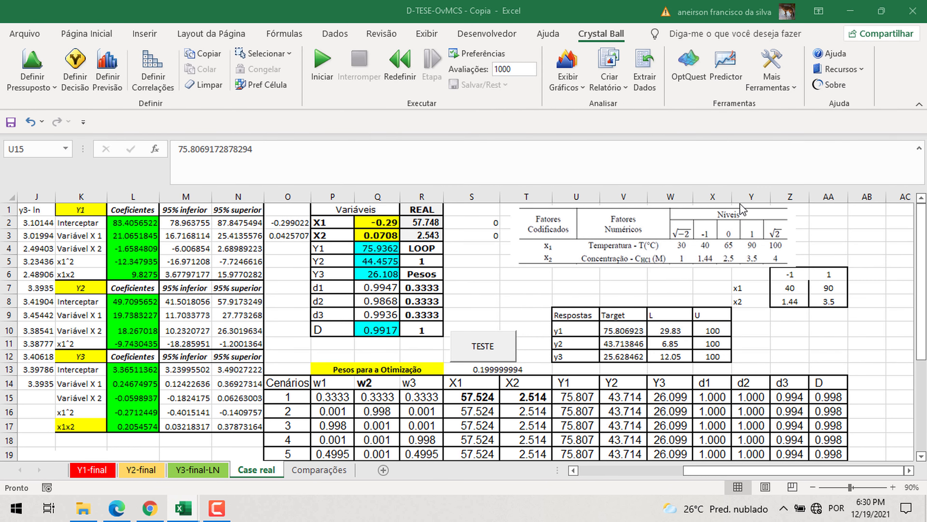
pyautogui.click(807, 336)
pyautogui.scroll(-1, 731, 336)
pyautogui.scroll(1, 652, 337)
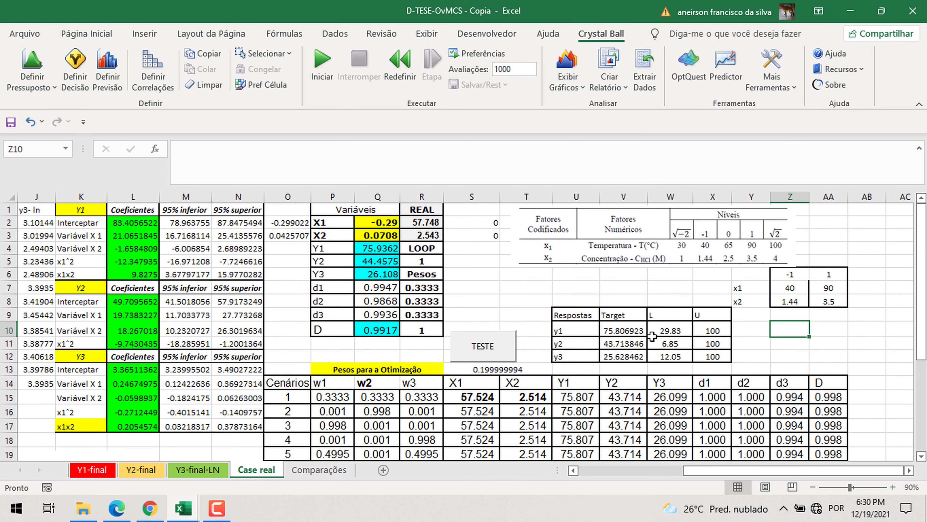
pyautogui.scroll(-1, 640, 342)
pyautogui.scroll(1, 639, 341)
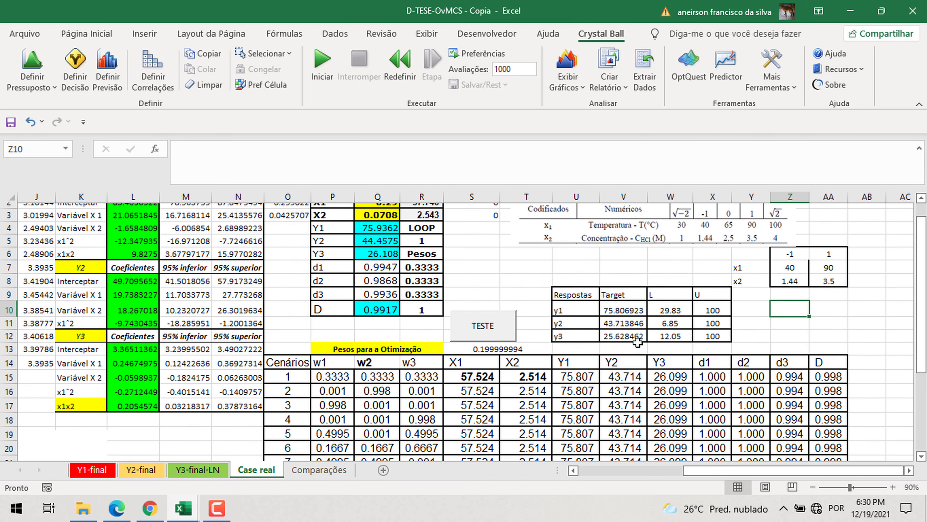
# - Set the LOOP value in R5 to 2 and compare the loaded weights with scenario 2 in P16:R16
pyautogui.click(429, 261)
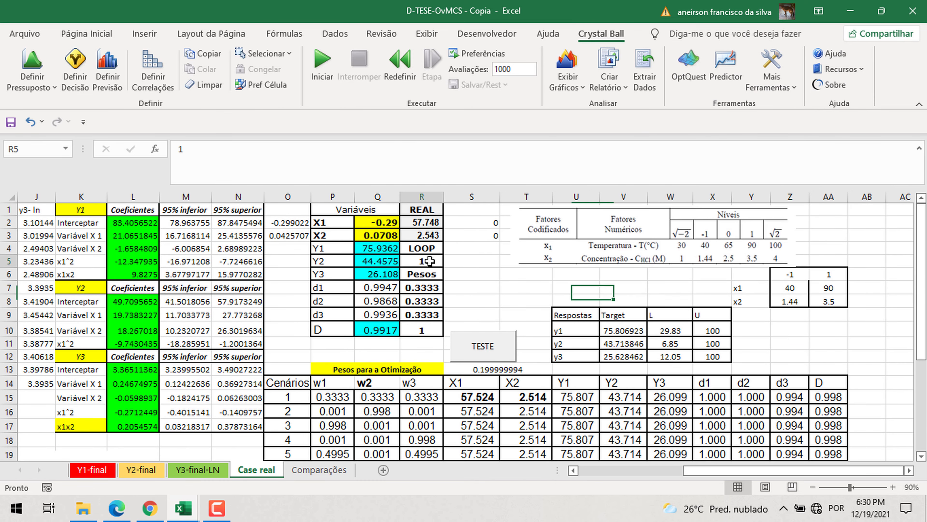
pyautogui.click(434, 274)
pyautogui.scroll(-2, 431, 274)
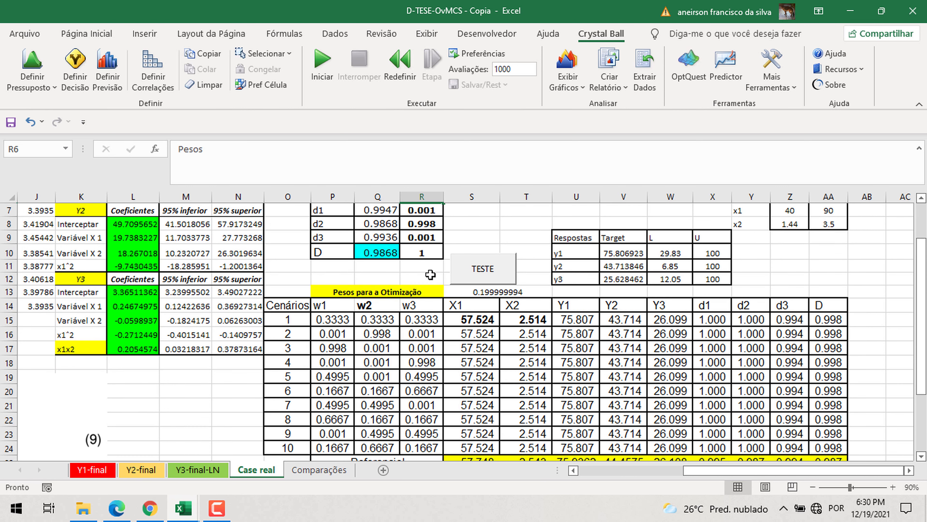
pyautogui.moveTo(331, 334); pyautogui.dragTo(417, 335)
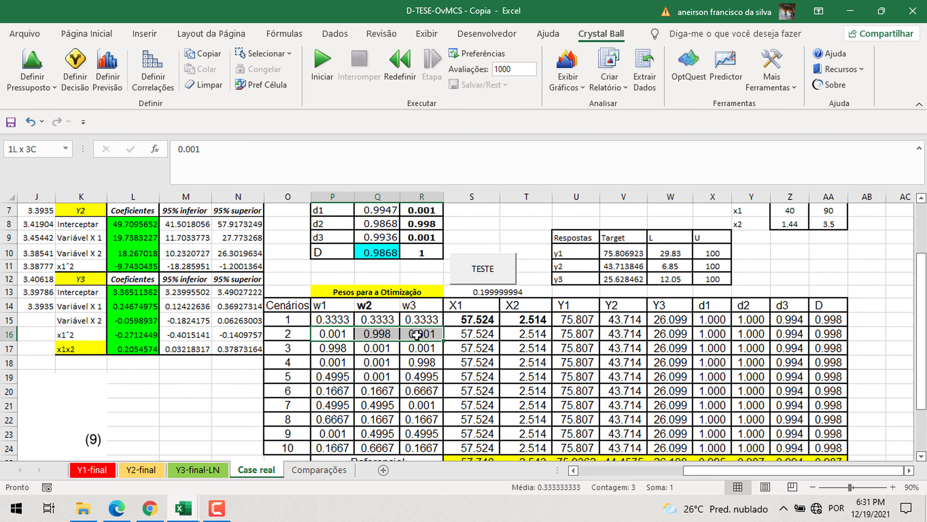
pyautogui.moveTo(416, 334); pyautogui.dragTo(417, 335)
pyautogui.scroll(1, 419, 322)
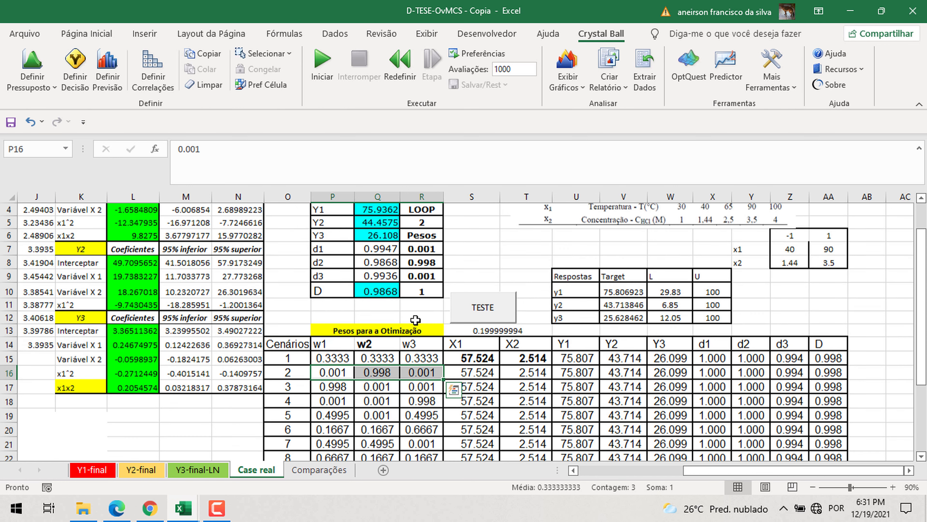
pyautogui.scroll(1, 427, 287)
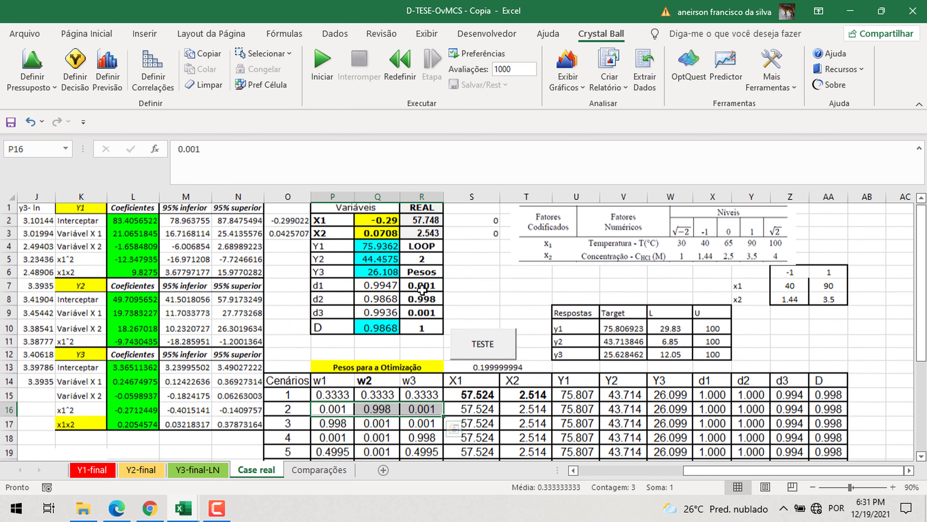
# - Reset the decision variables X1 and X2 in Q2:Q3 to 0
pyautogui.click(378, 227)
pyautogui.write('0')
pyautogui.press('Return')
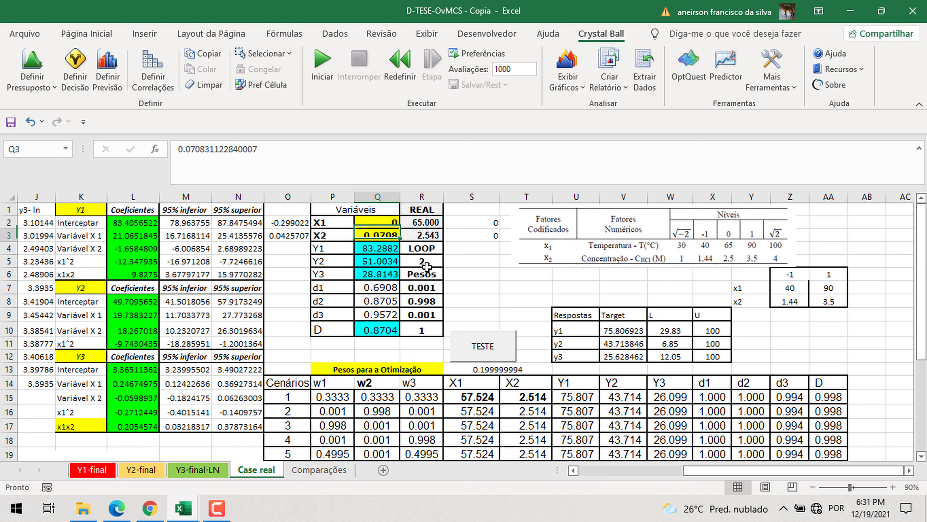
pyautogui.write('0')
pyautogui.press('Return')
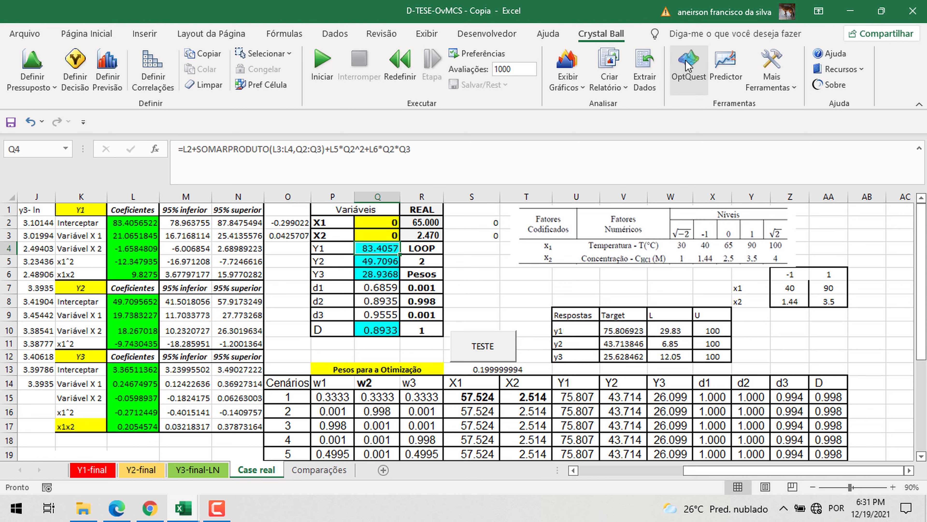
# - Run the OptQuest optimization that maximizes the mean of D, accepting the random-number notice, and bring the results window forward
pyautogui.click(688, 68)
pyautogui.click(475, 284)
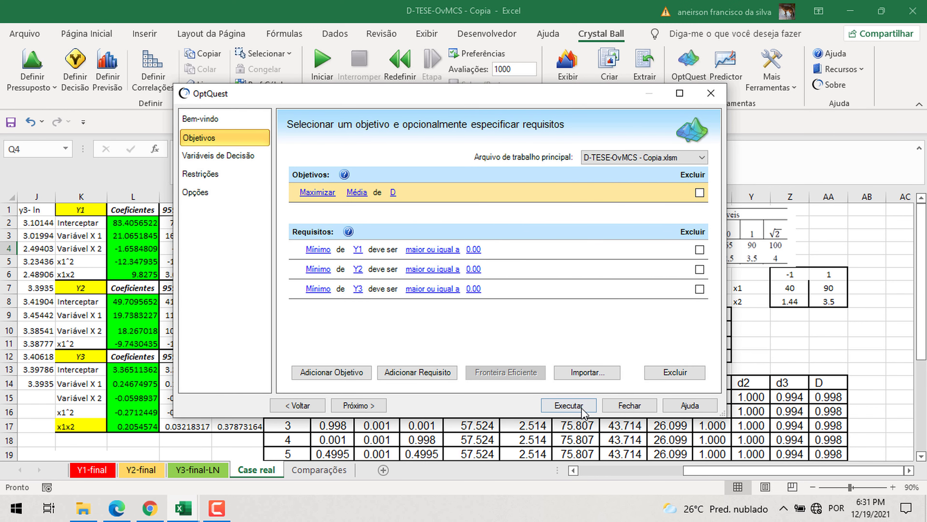
pyautogui.click(569, 406)
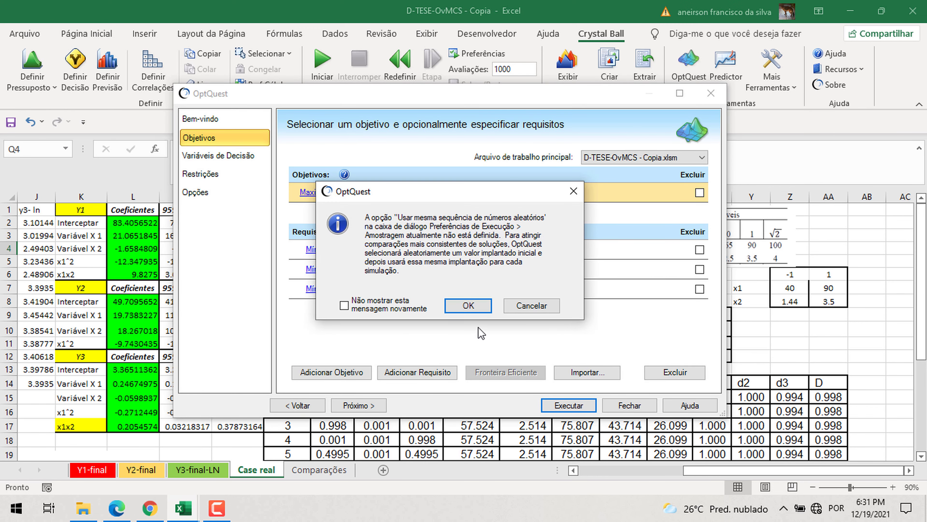
pyautogui.click(474, 308)
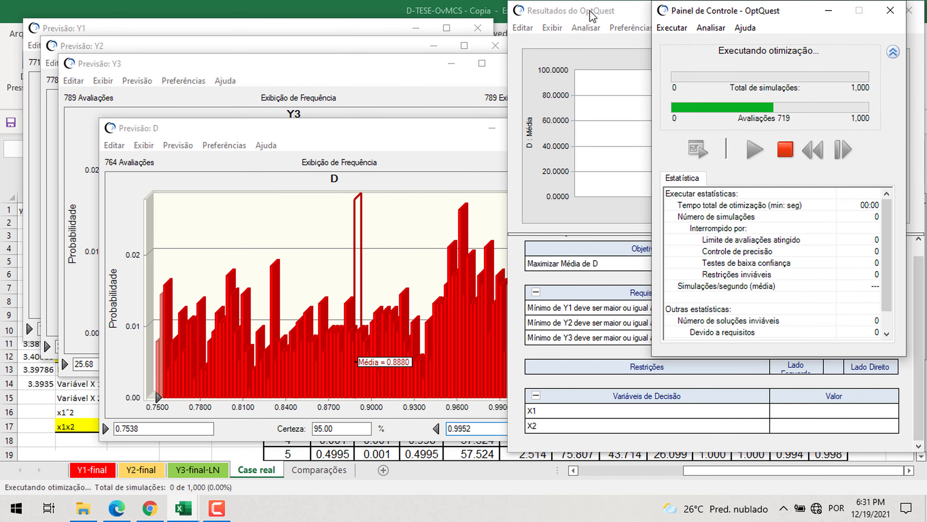
pyautogui.click(592, 15)
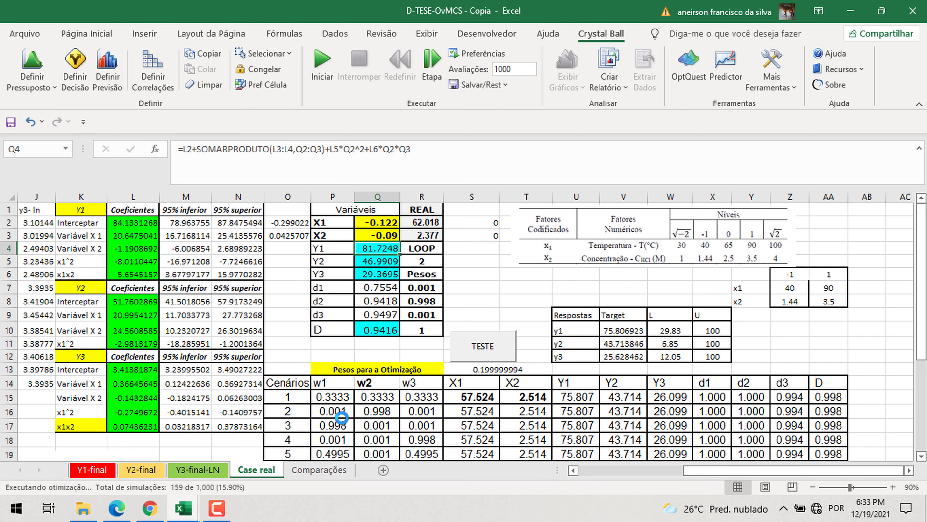
# - Bring the D forecast chart forward and change the color of its forecast values columns to olive
pyautogui.moveTo(197, 501)
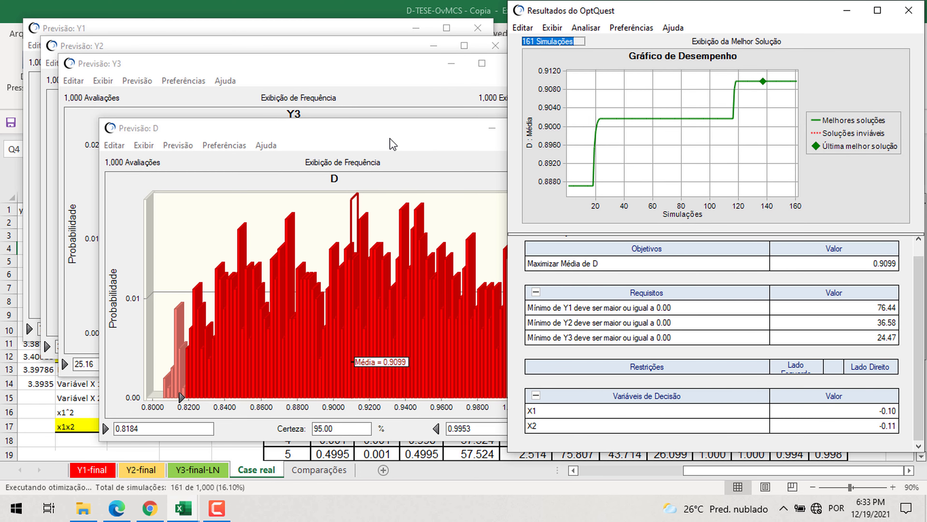
pyautogui.click(392, 143)
pyautogui.click(225, 145)
pyautogui.click(239, 177)
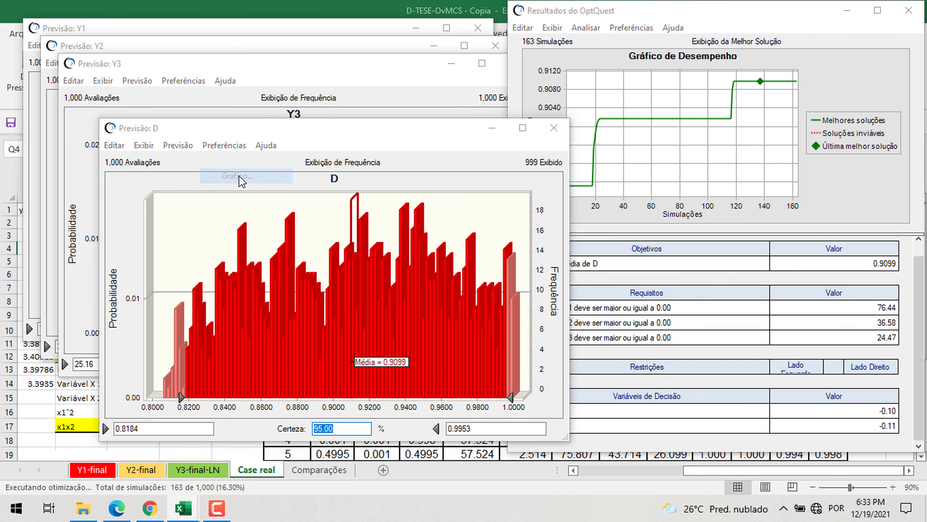
pyautogui.click(226, 181)
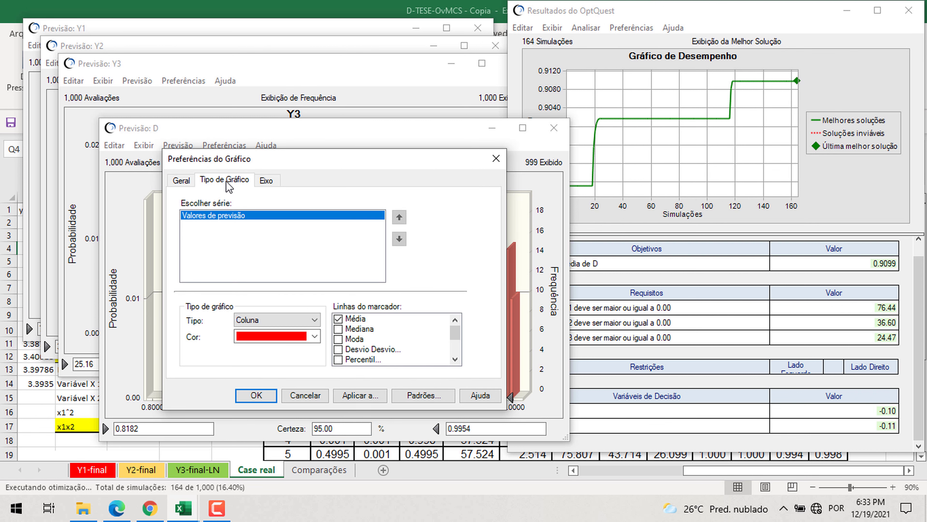
pyautogui.click(313, 333)
pyautogui.click(286, 428)
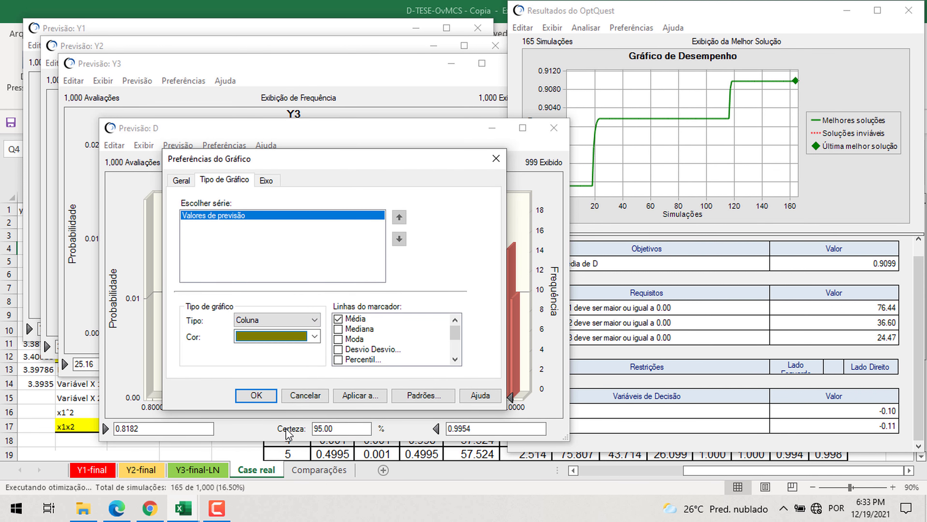
pyautogui.click(256, 395)
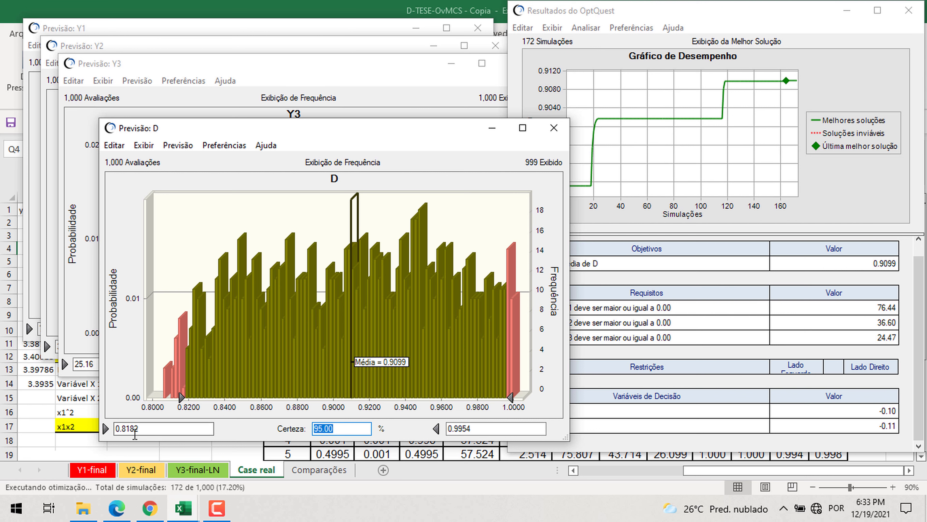
# - Examine the lower and upper limits of the 95% certainty range on the D forecast chart
pyautogui.moveTo(140, 428); pyautogui.dragTo(133, 428)
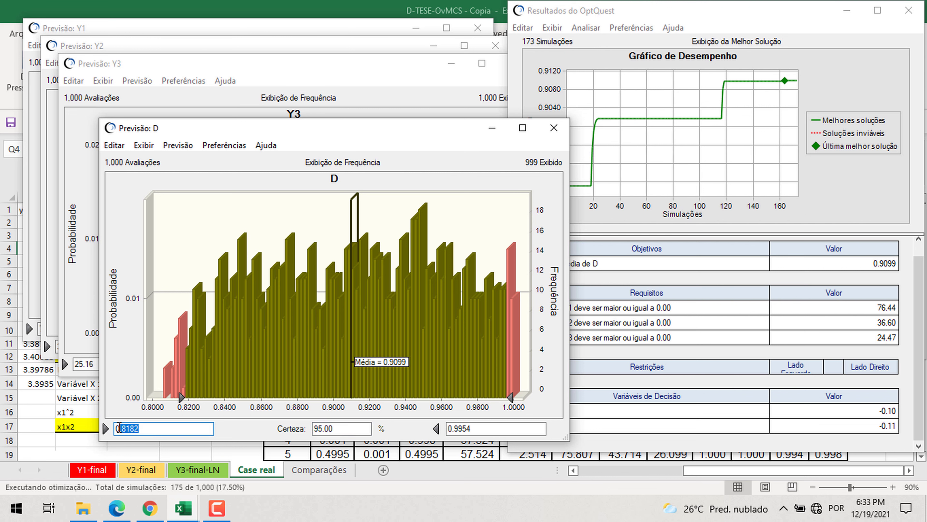
pyautogui.click(485, 428)
pyautogui.doubleClick(485, 428)
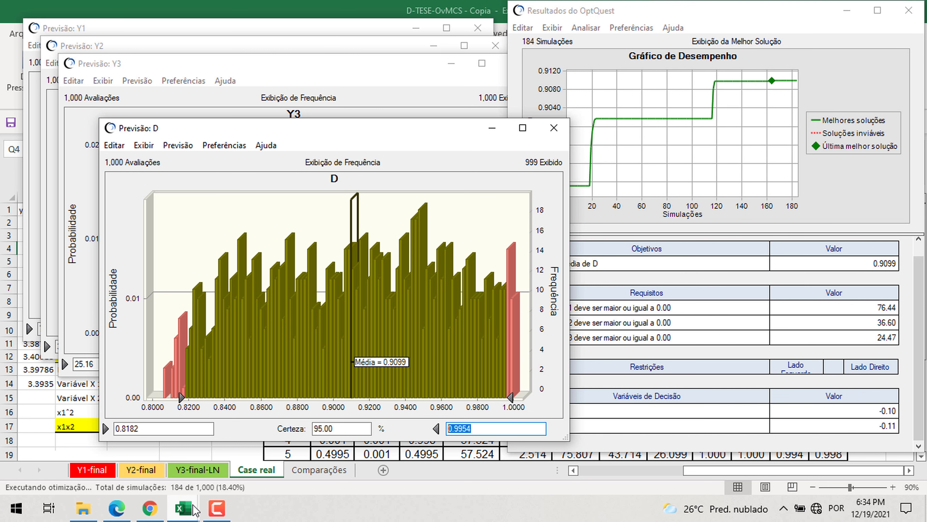
# - Check the running optimization in the D-TESE-OvMCS workbook, then return to the Crystal Ball forecast and results windows
pyautogui.moveTo(183, 508)
pyautogui.click(149, 472)
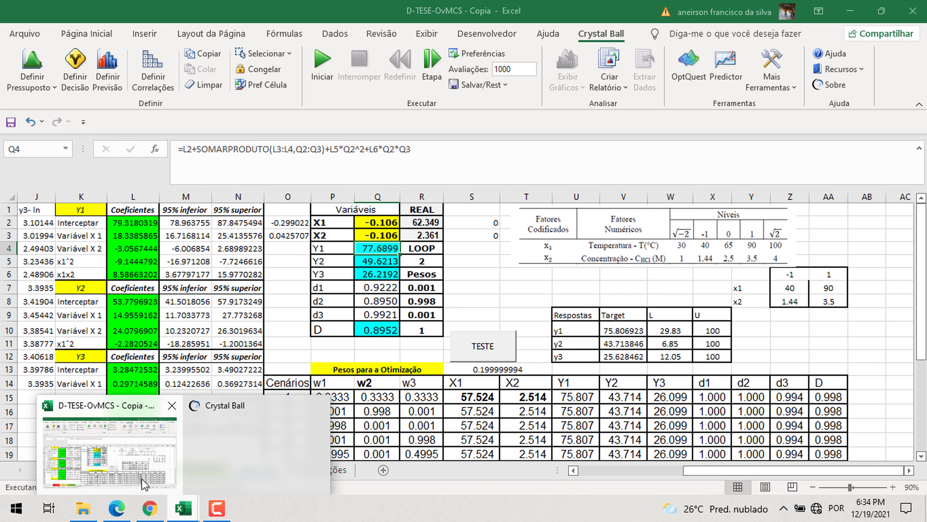
pyautogui.moveTo(181, 508)
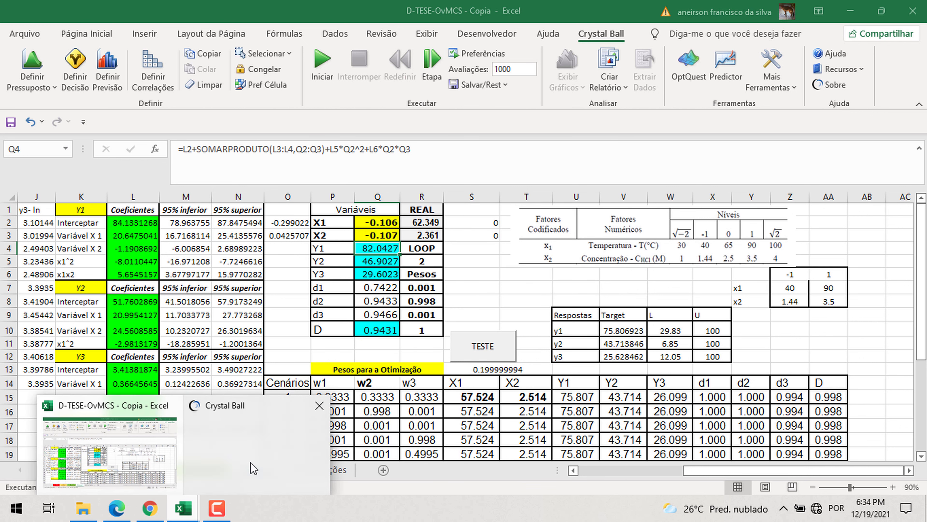
pyautogui.click(250, 463)
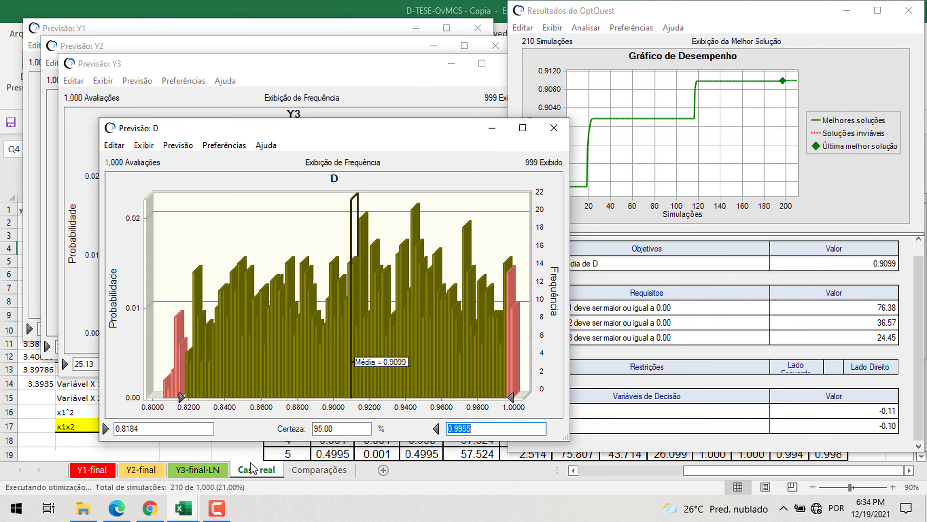